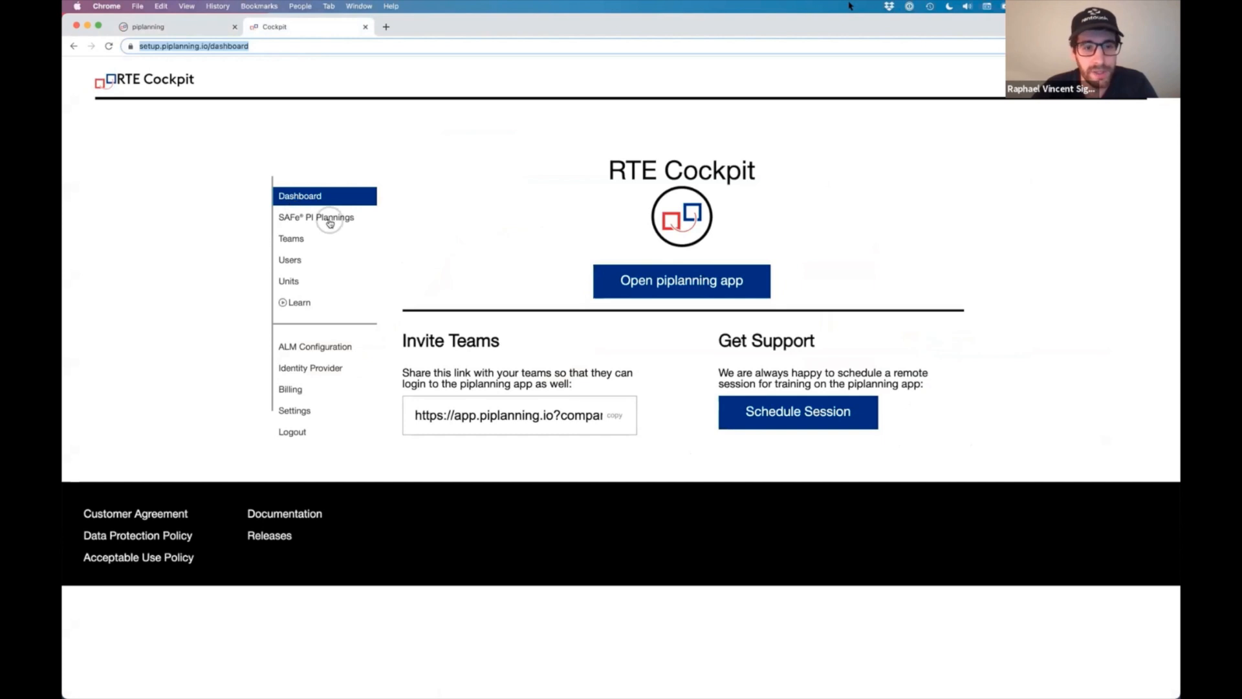
Open the PI Planning 2/2020 session settings and review its Team Boards, Risk Board, Program Backlog Board, Program Board and Iterations configuration.
left_click(330, 221)
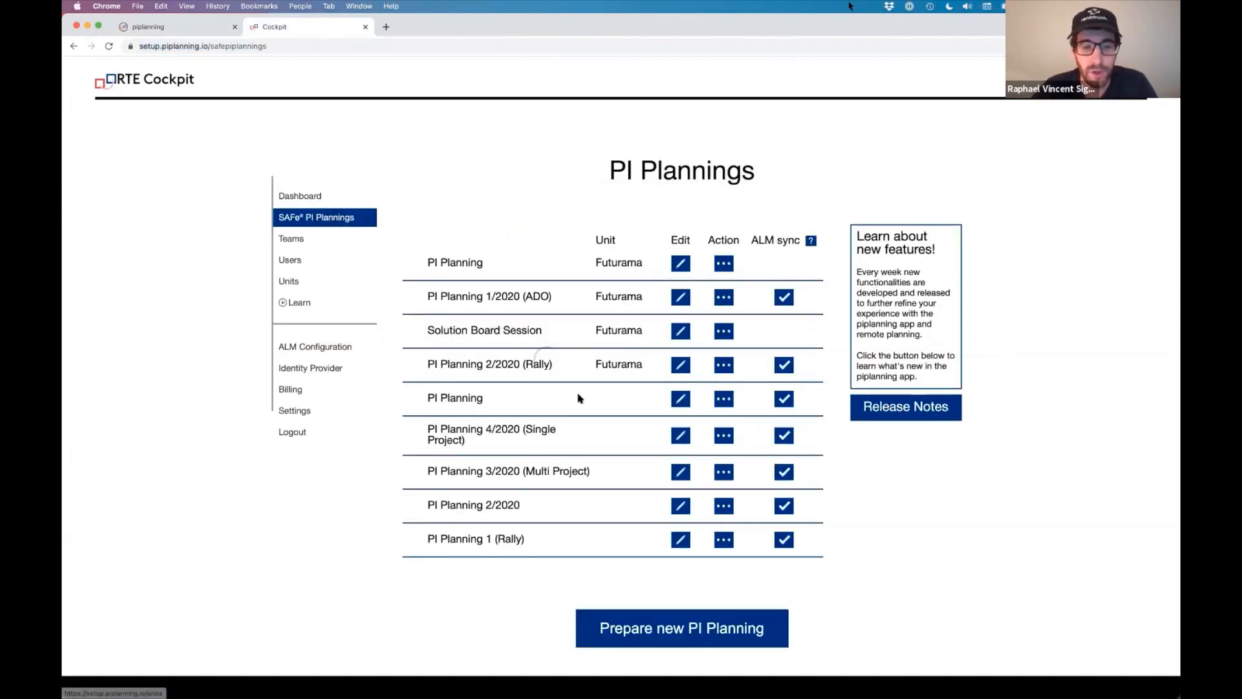
left_click(680, 505)
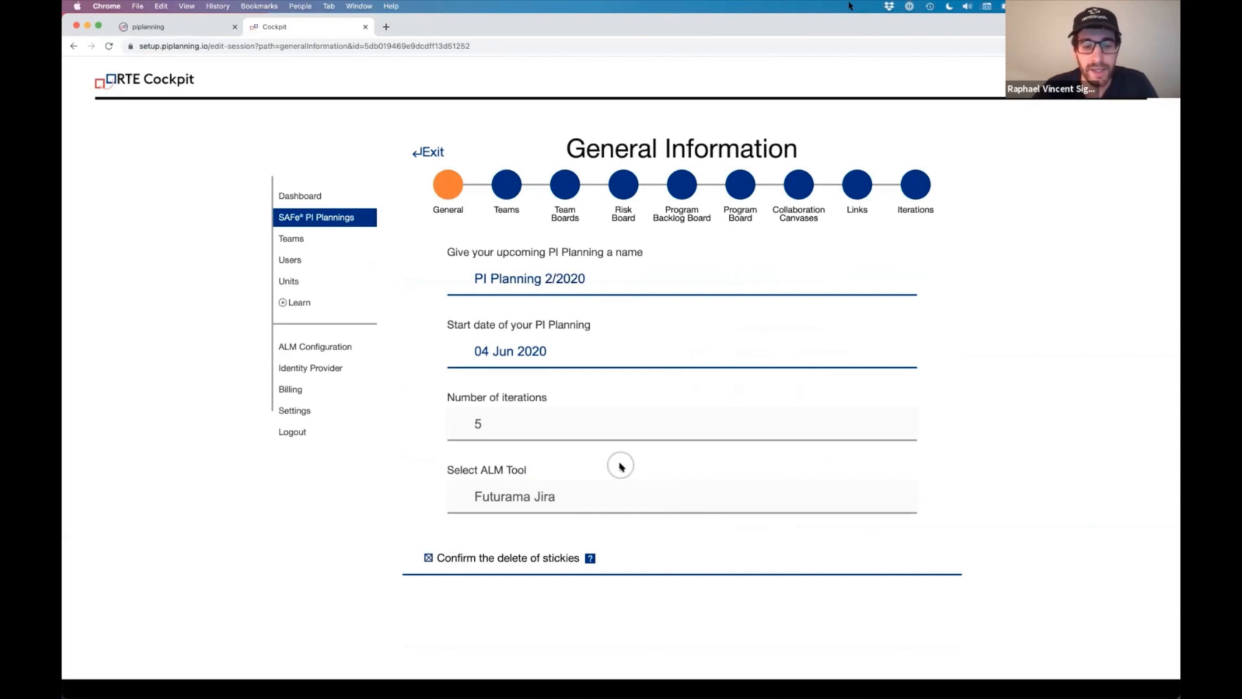
left_click(564, 195)
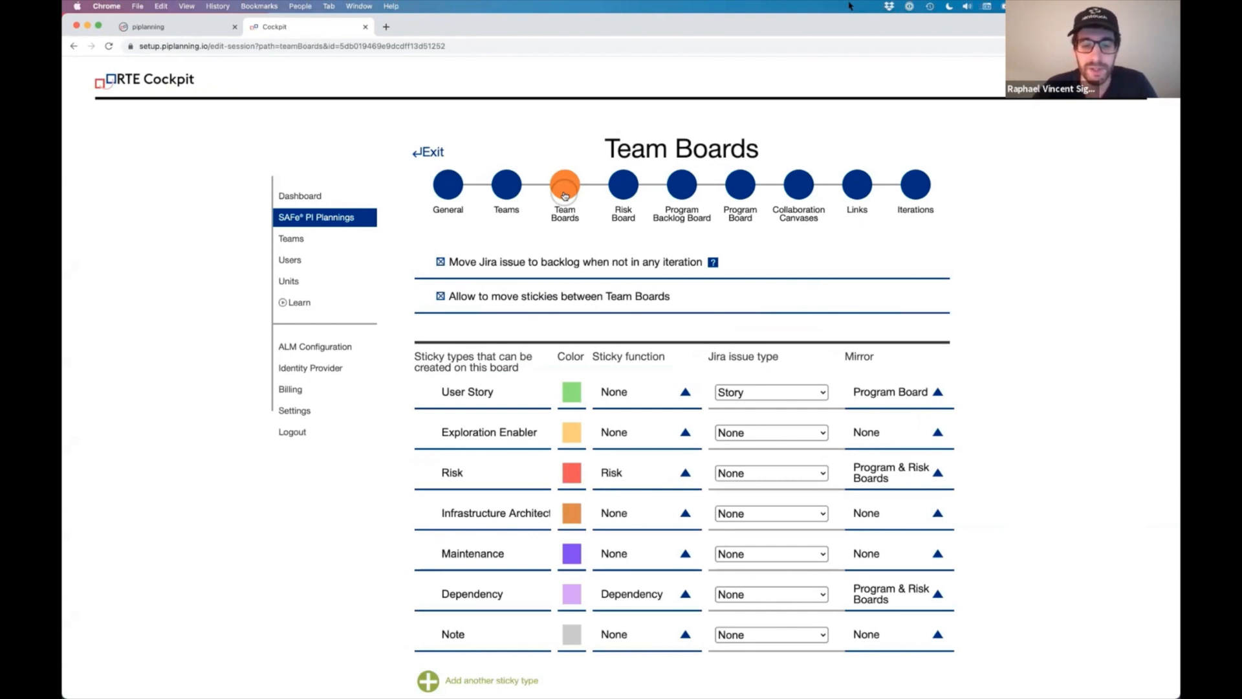
left_click(621, 188)
left_click(681, 187)
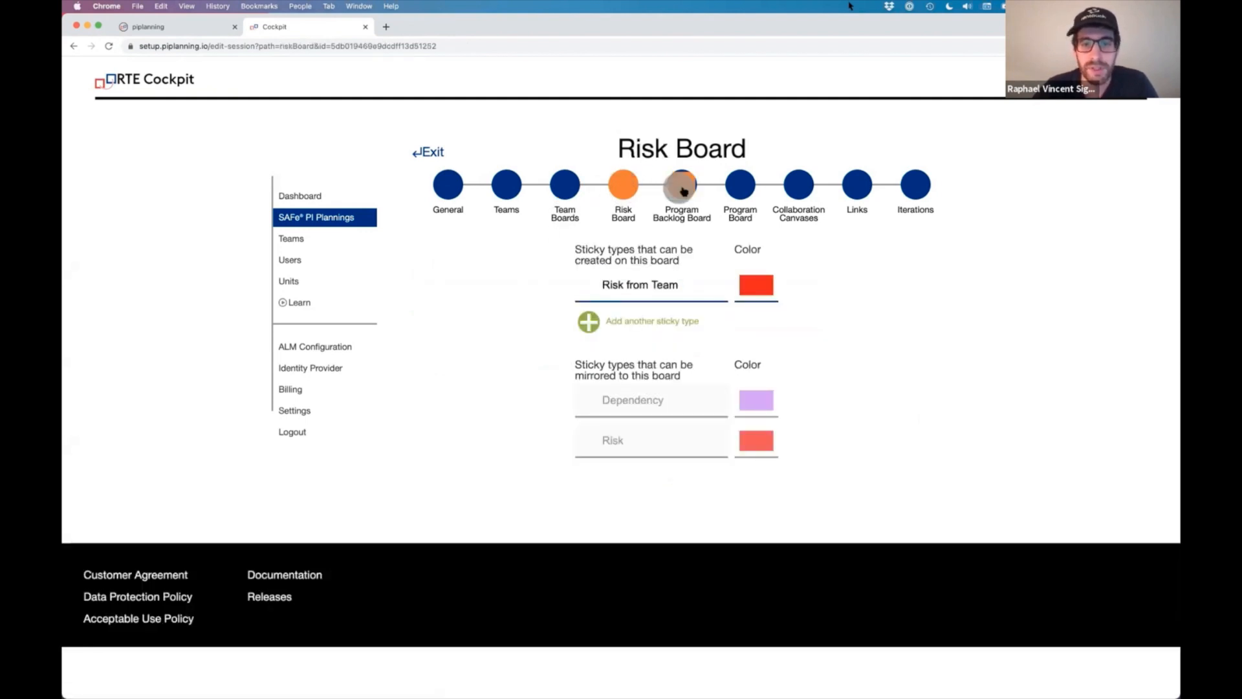
left_click(746, 187)
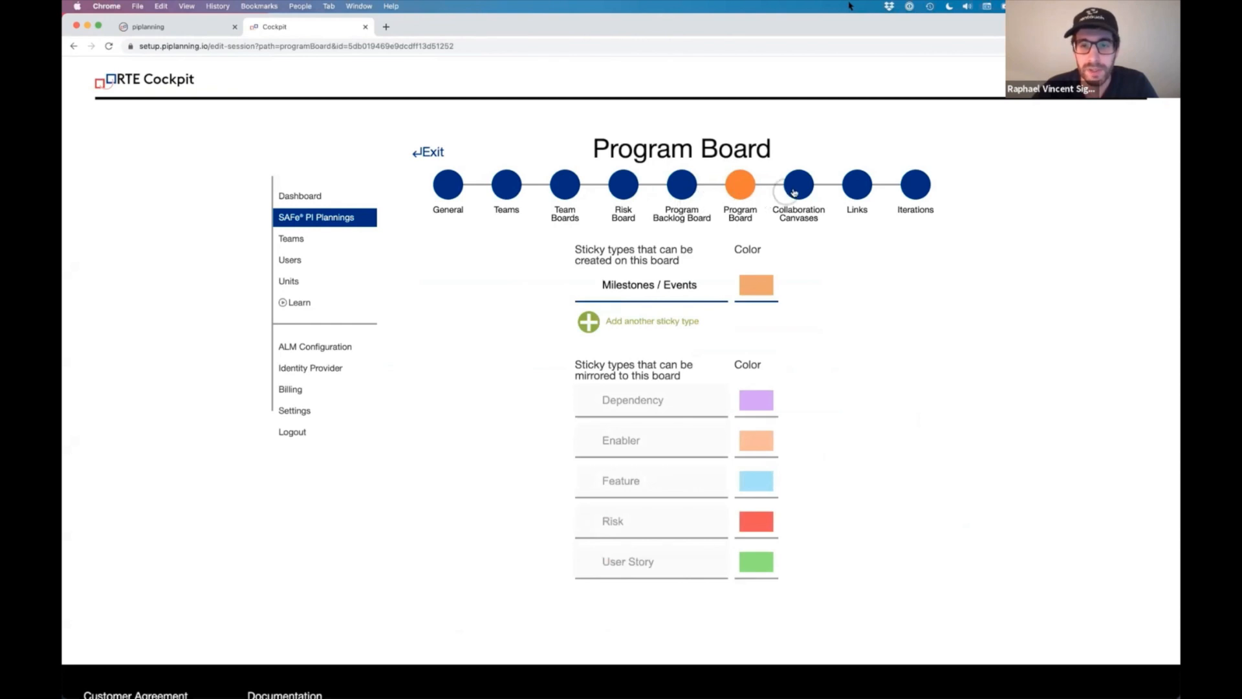
left_click(914, 186)
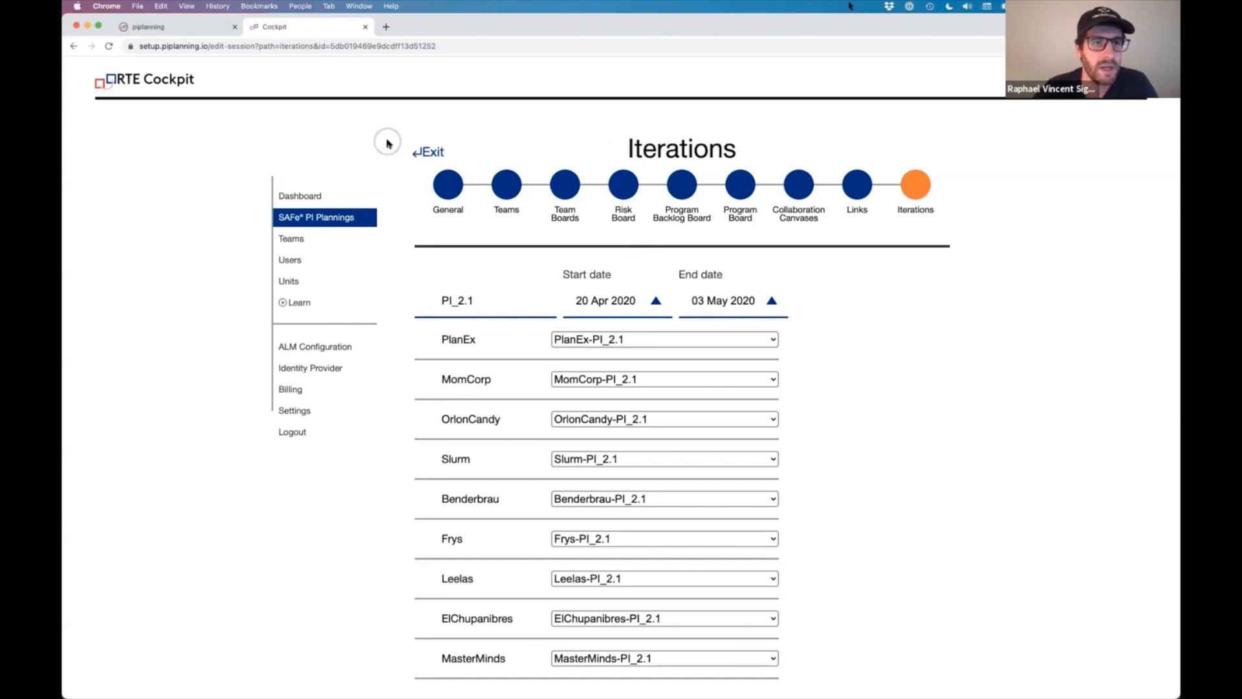
Switch to the piplanning app and assign the Program Backlog feature "Text search on Board (do not delete)" to MomCorp.
left_click(192, 29)
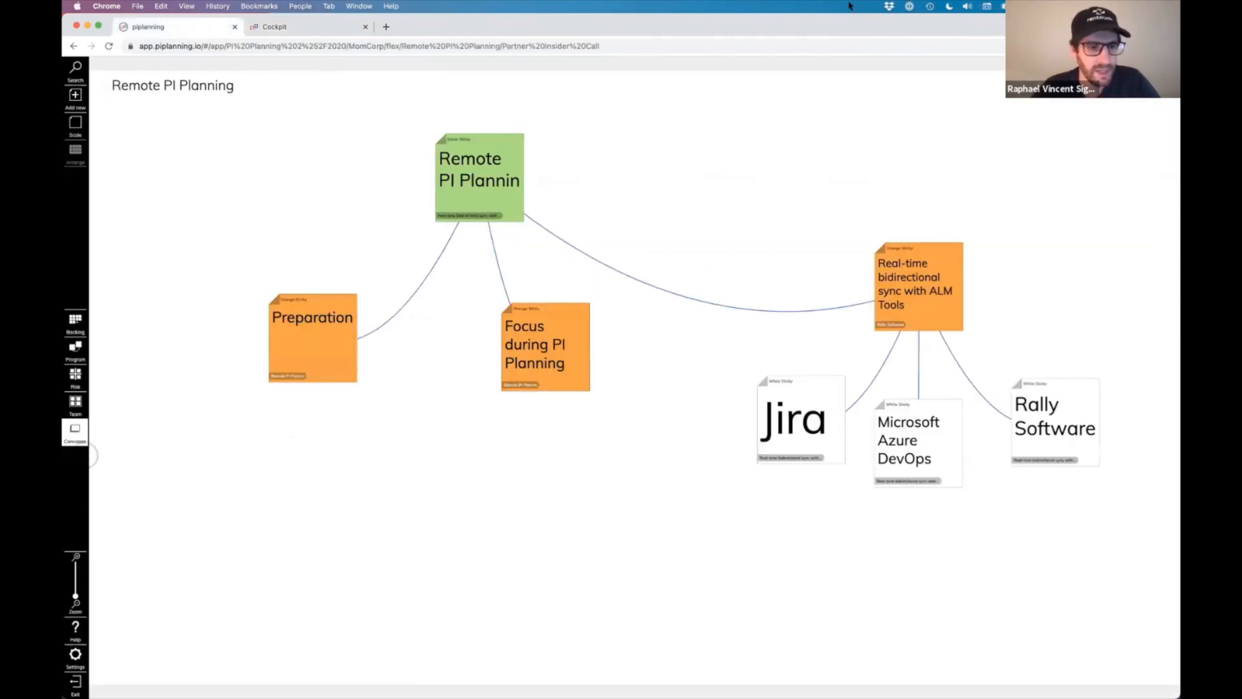
left_click(101, 421)
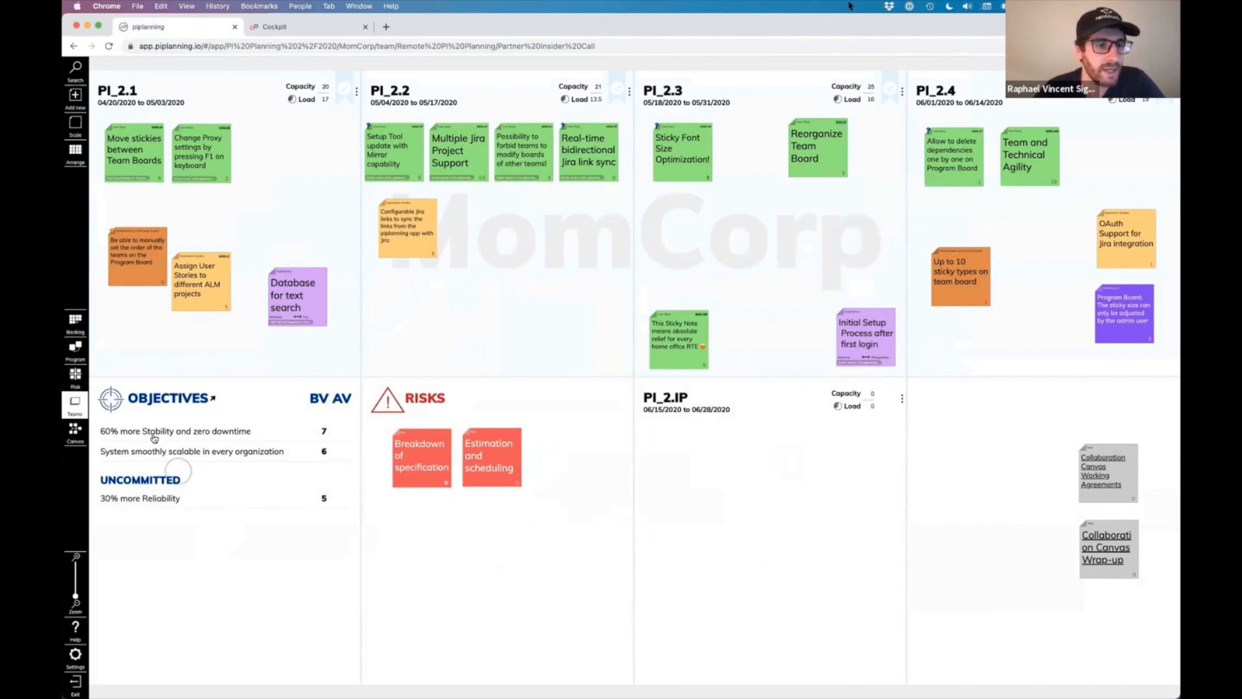
left_click(80, 319)
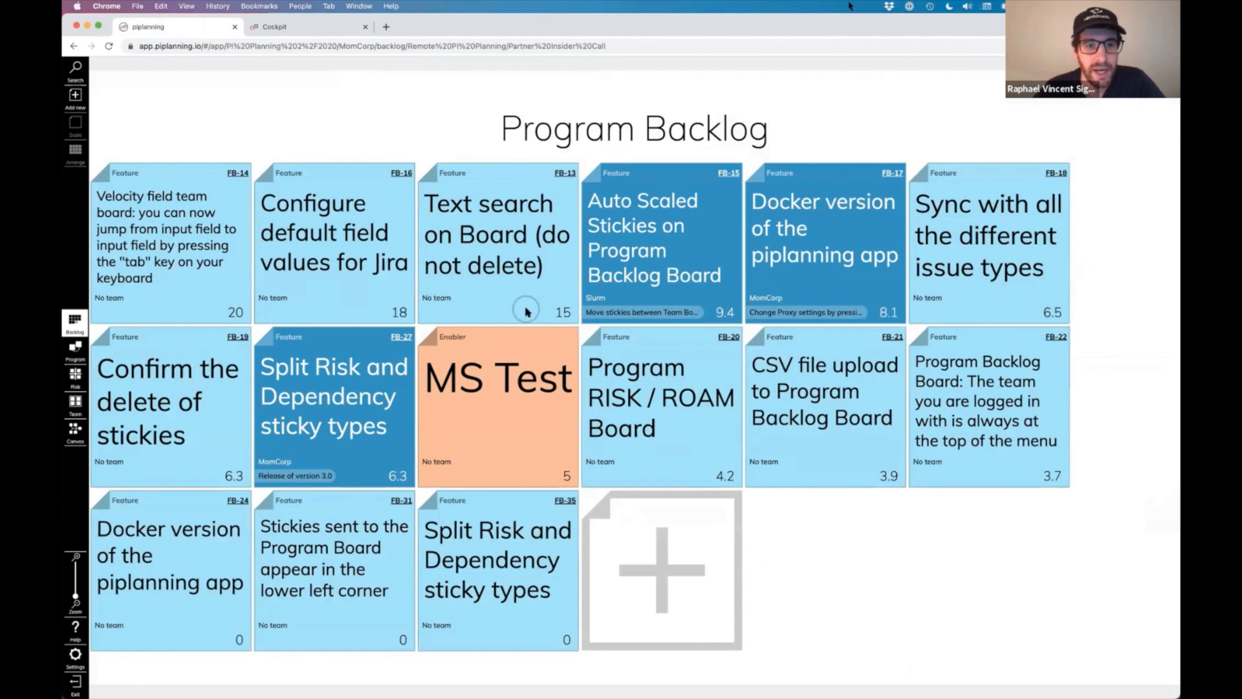
left_click(495, 307)
left_click(518, 334)
left_click(477, 228)
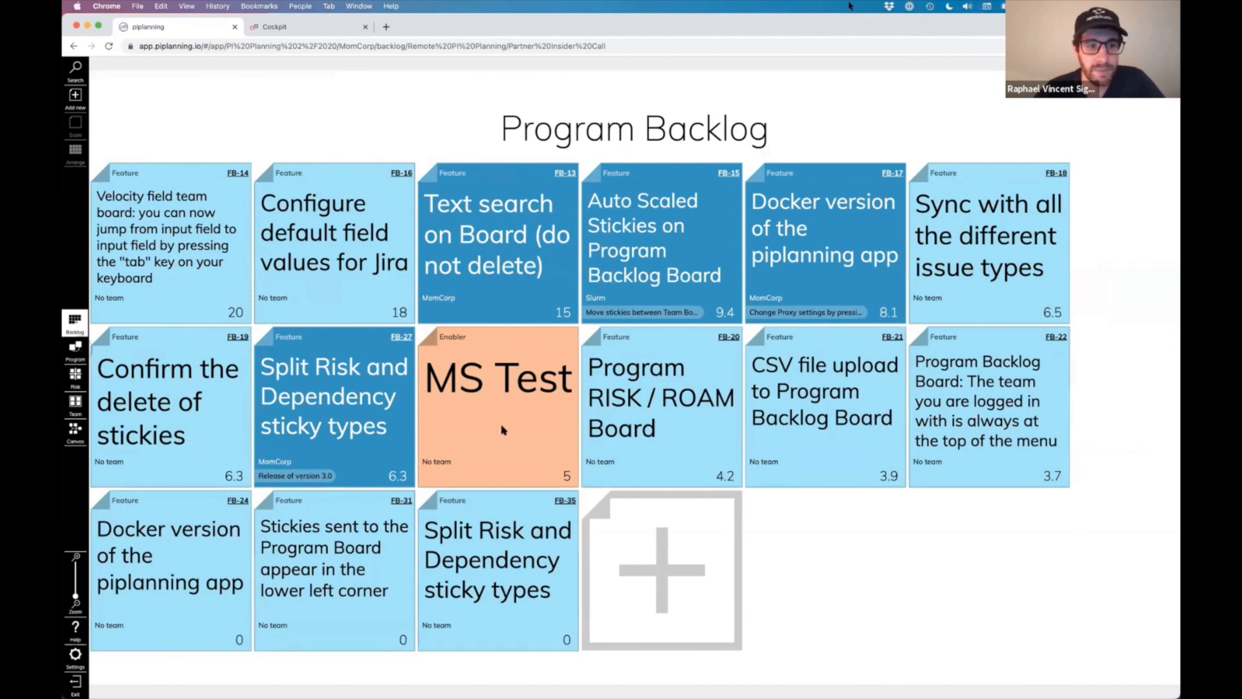
On the Program Board, move the "Text search on Board (do not delete)" sticky beside the MomCorp row label.
left_click(75, 350)
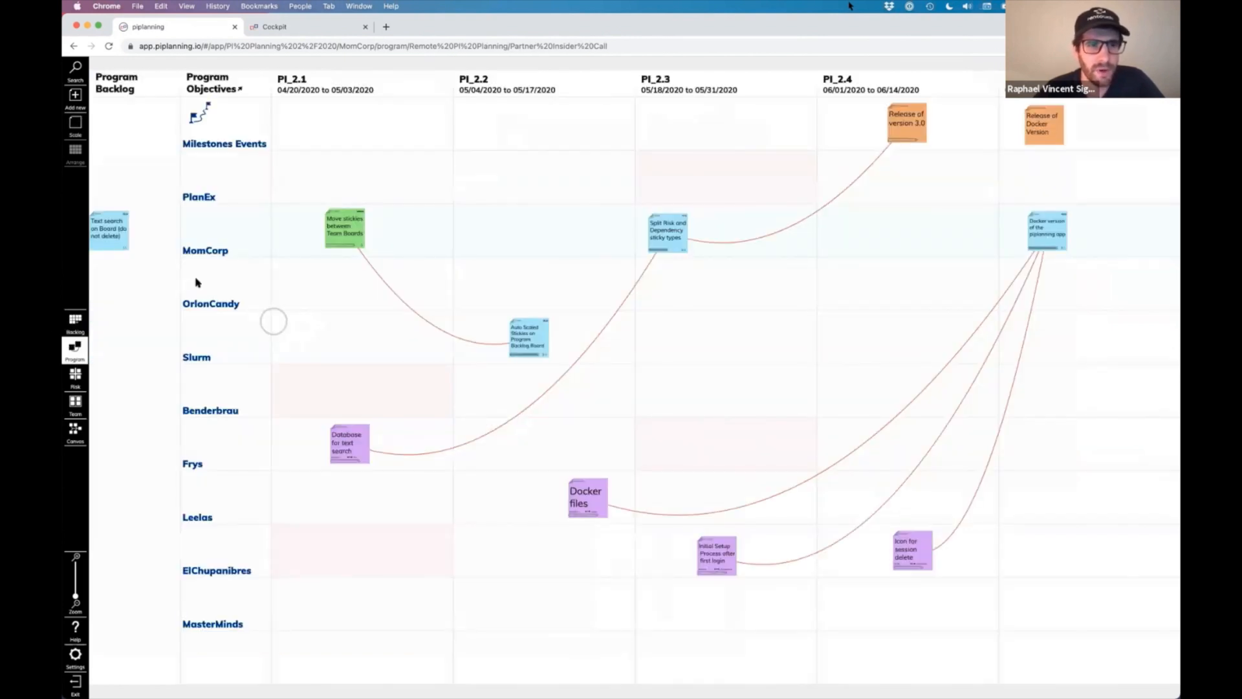
left_click_drag(133, 238, 175, 241)
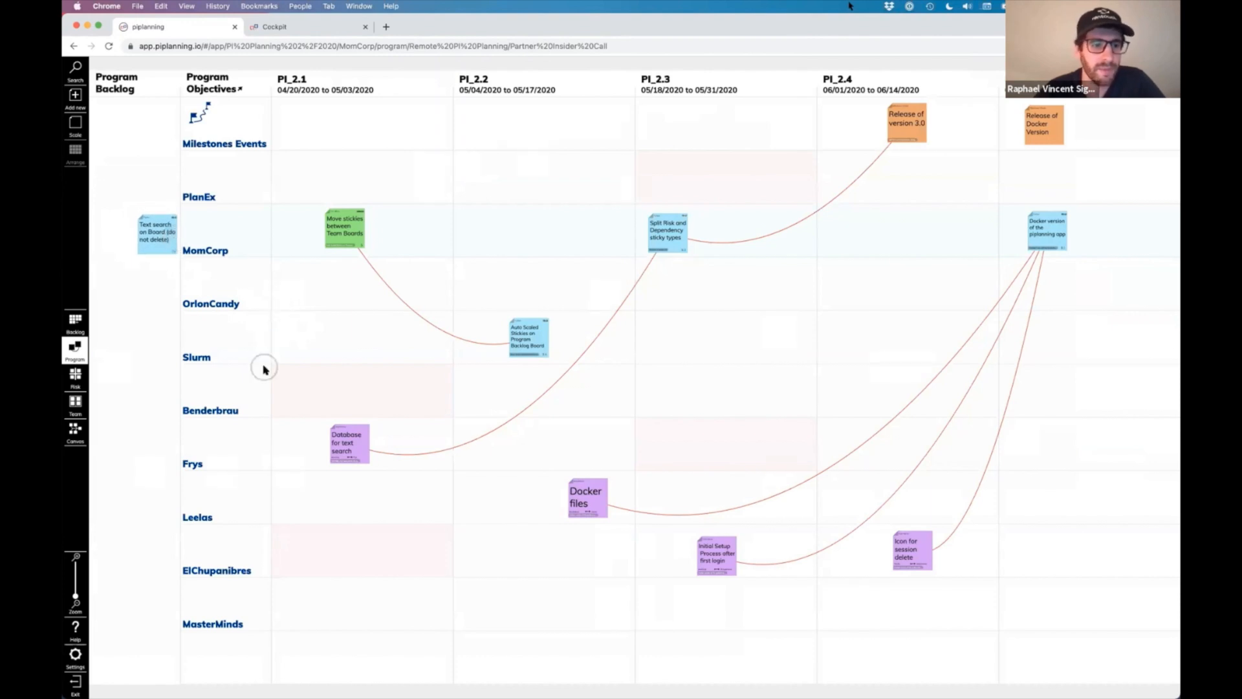
On the MomCorp team board, move the "Sticky Font Size Optimization!" story from PI_2.3 to PI_2.2 and check the Program Board.
left_click(75, 400)
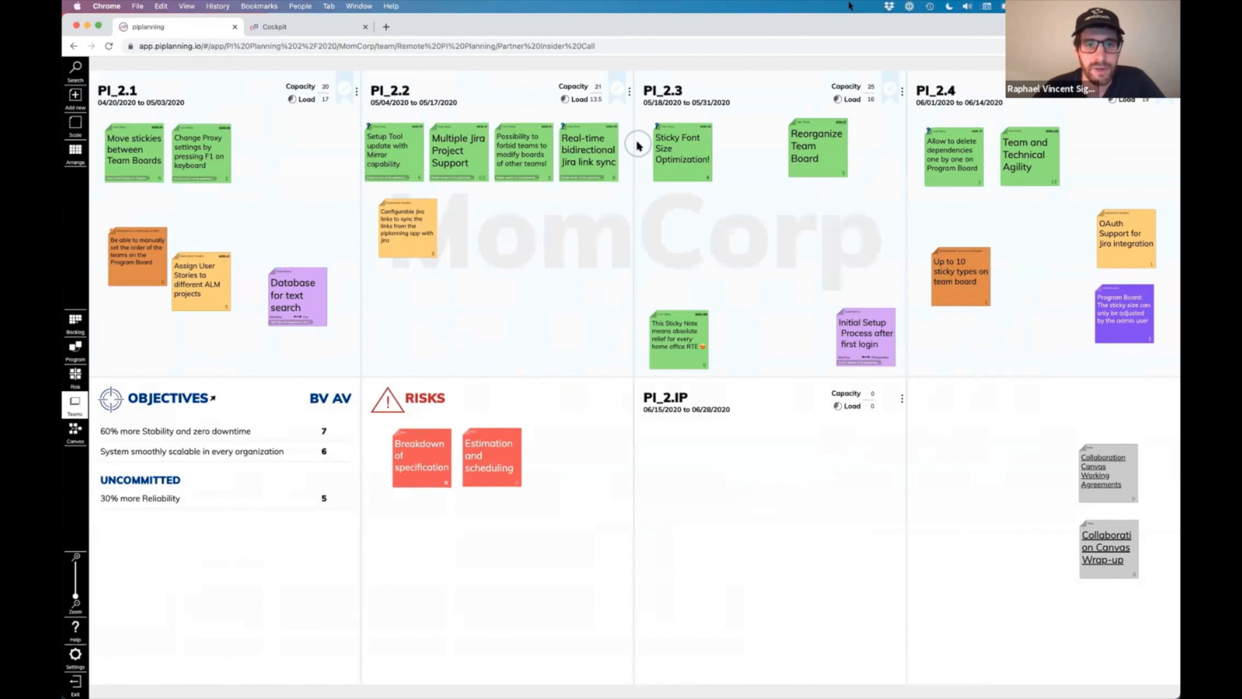
scroll(637, 148, "up", 2)
scroll(637, 147, "up", 5)
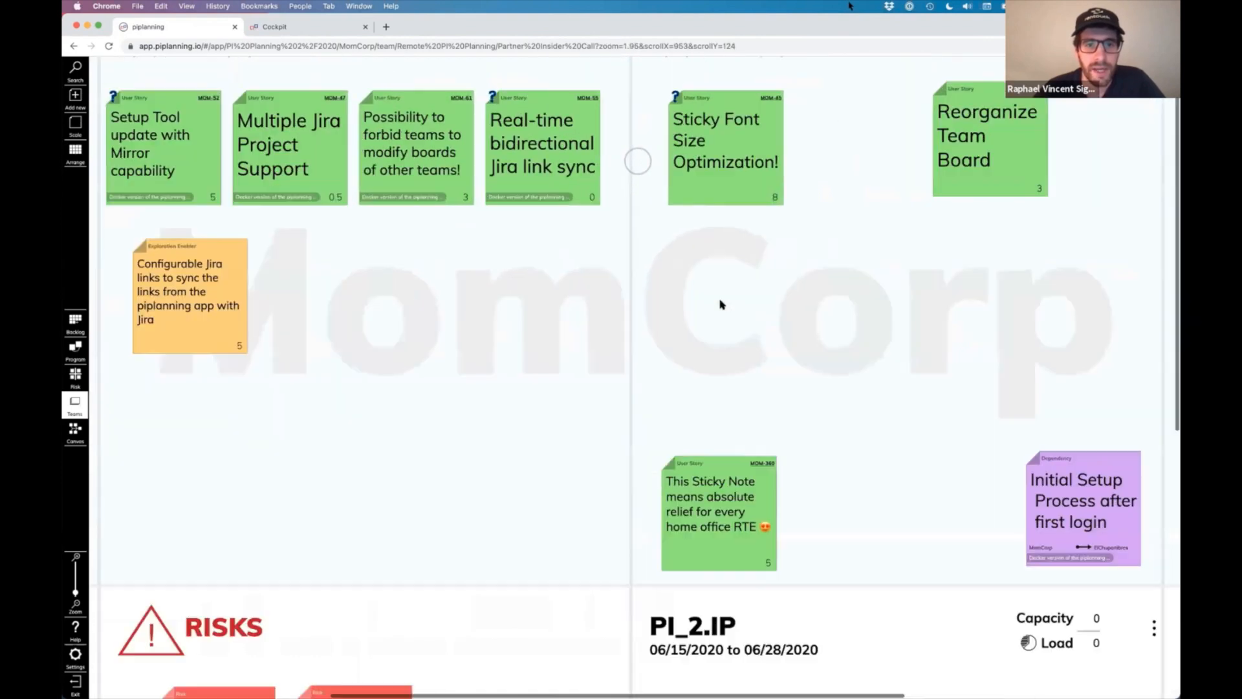
scroll(638, 161, "up", 1)
left_click_drag(605, 273, 919, 467)
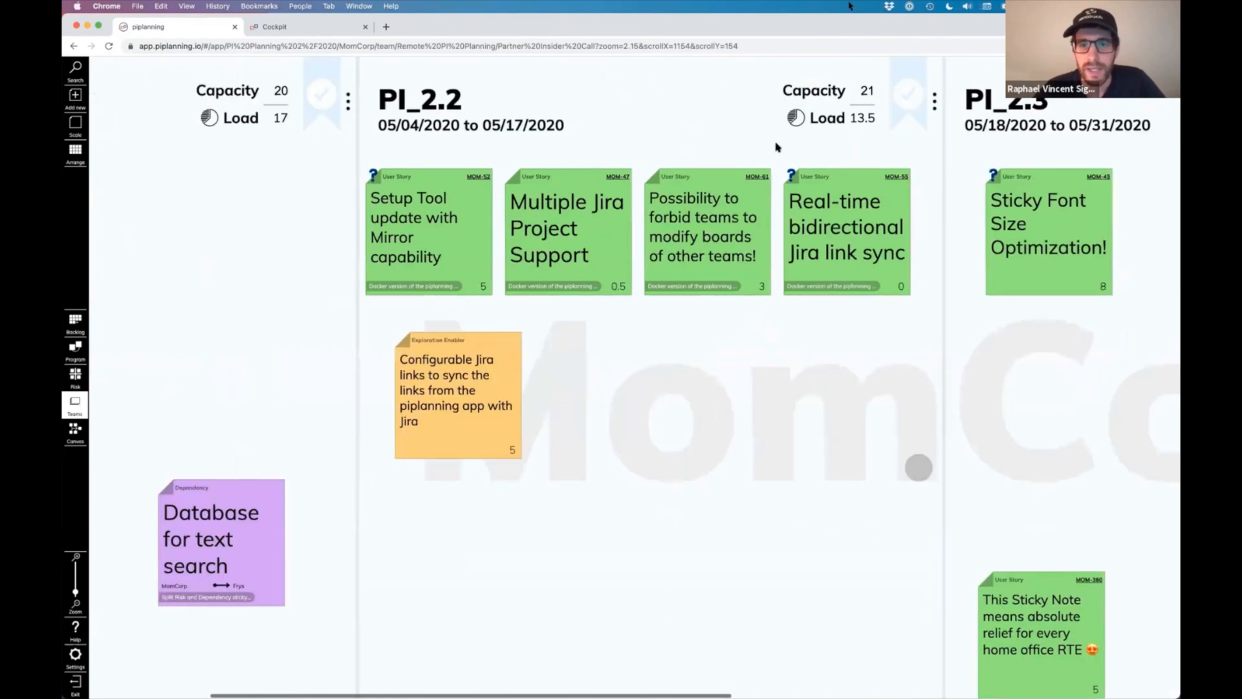
scroll(778, 147, "right", 2)
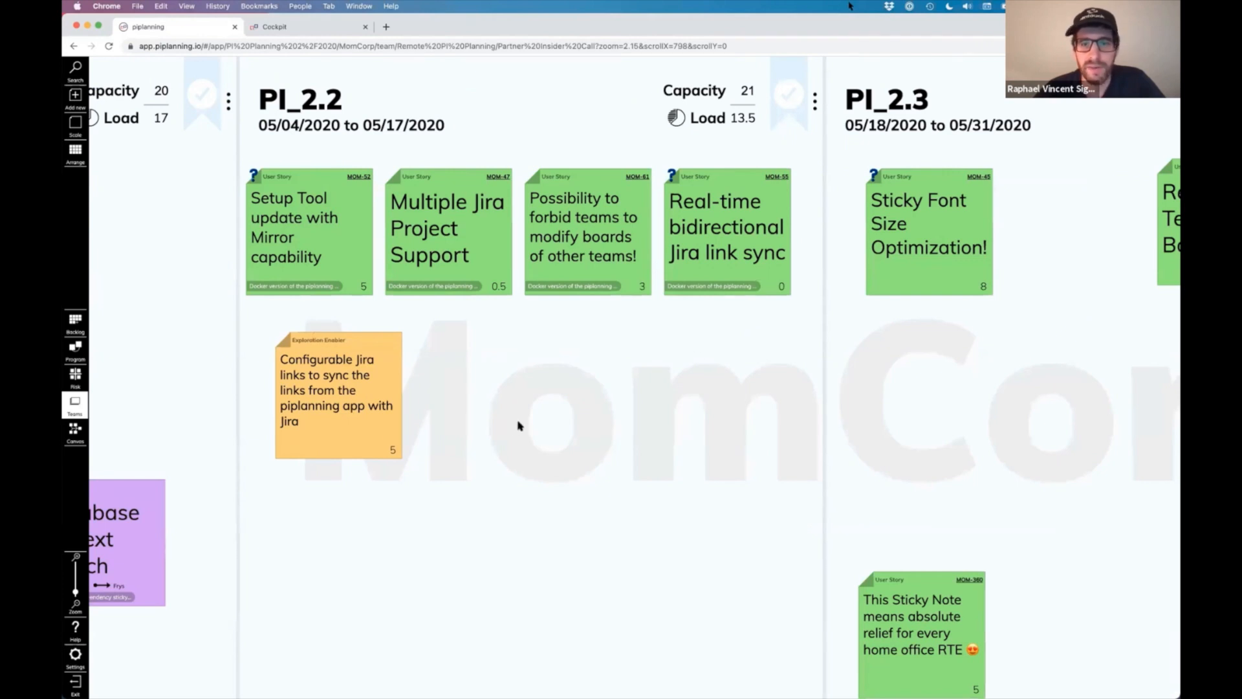
left_click_drag(924, 190, 487, 414)
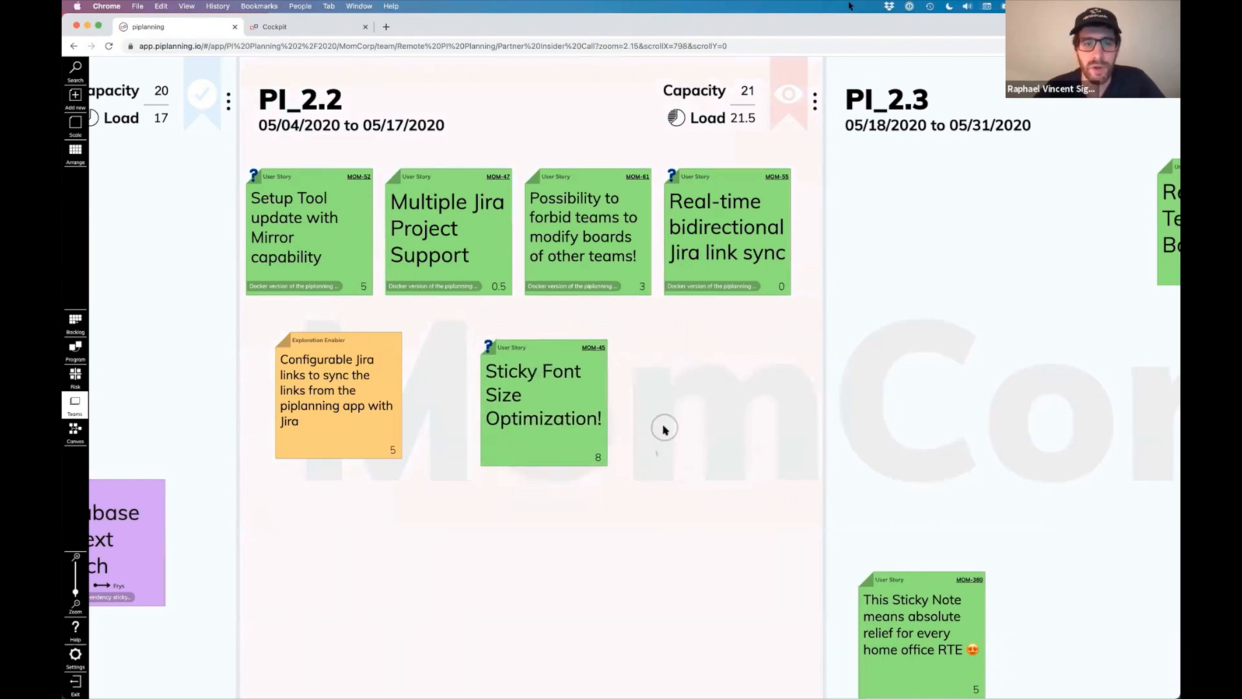
scroll(664, 429, "down", 5)
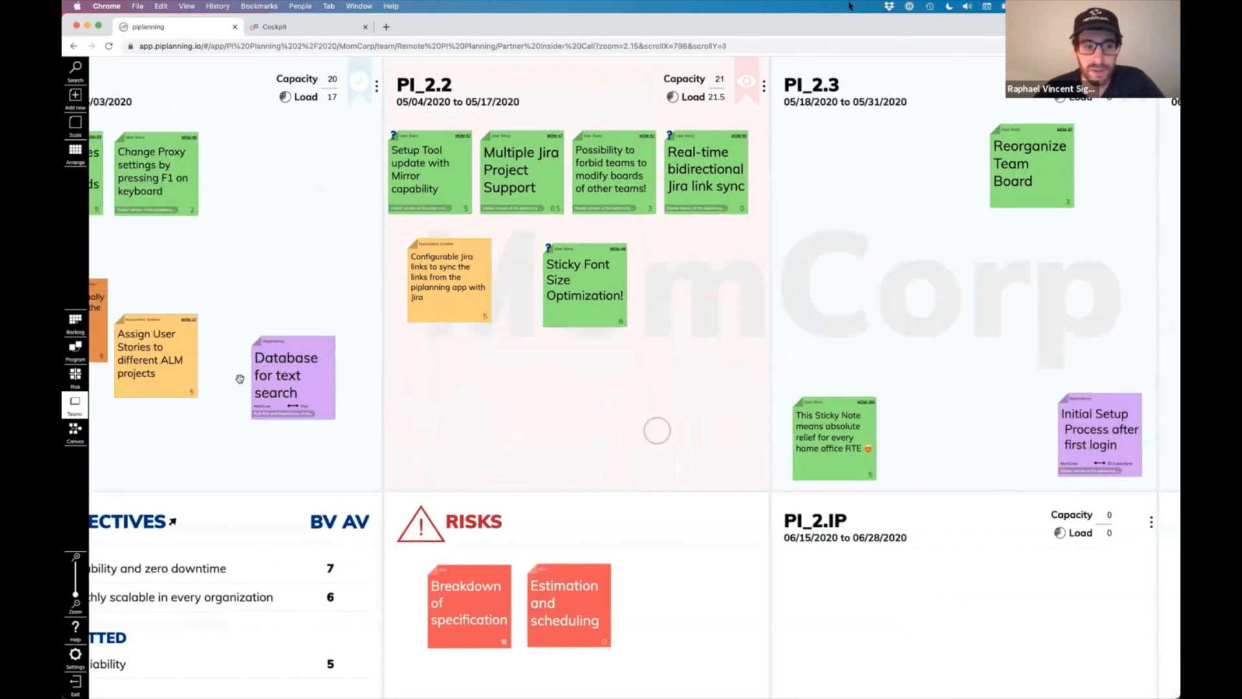
left_click(82, 355)
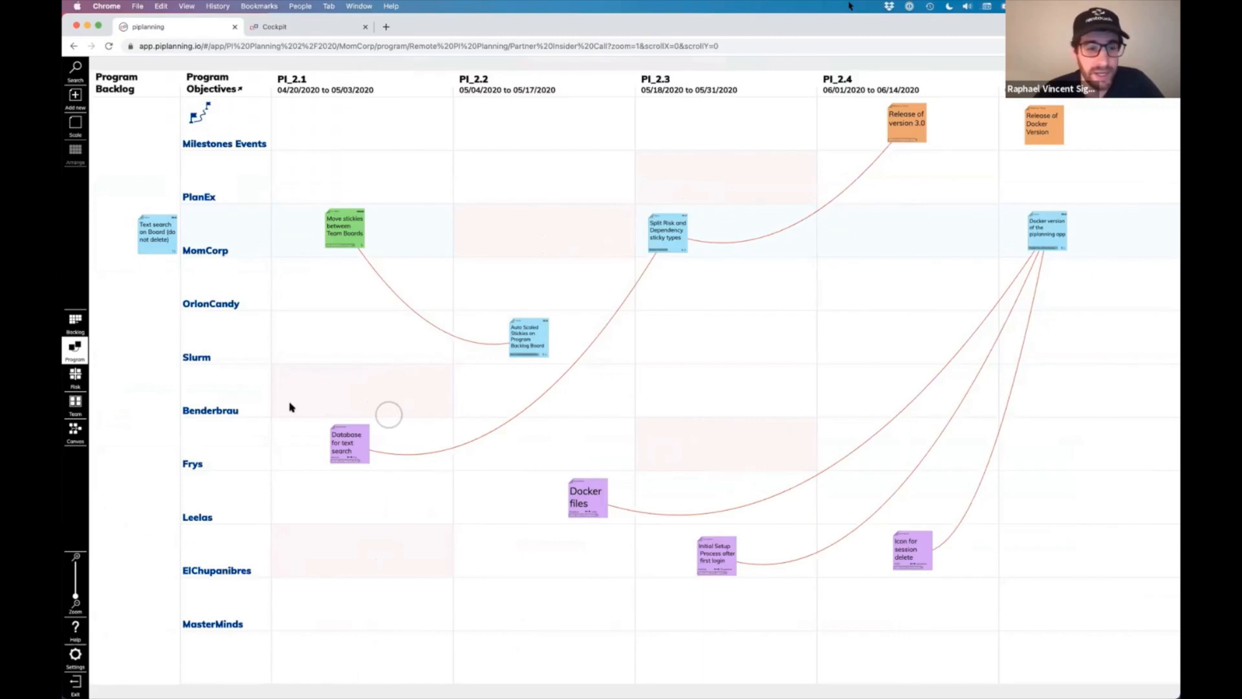
Create a User Story sticky "insider call" with 3 story points in PI_2.3 on the MomCorp team board.
left_click(76, 401)
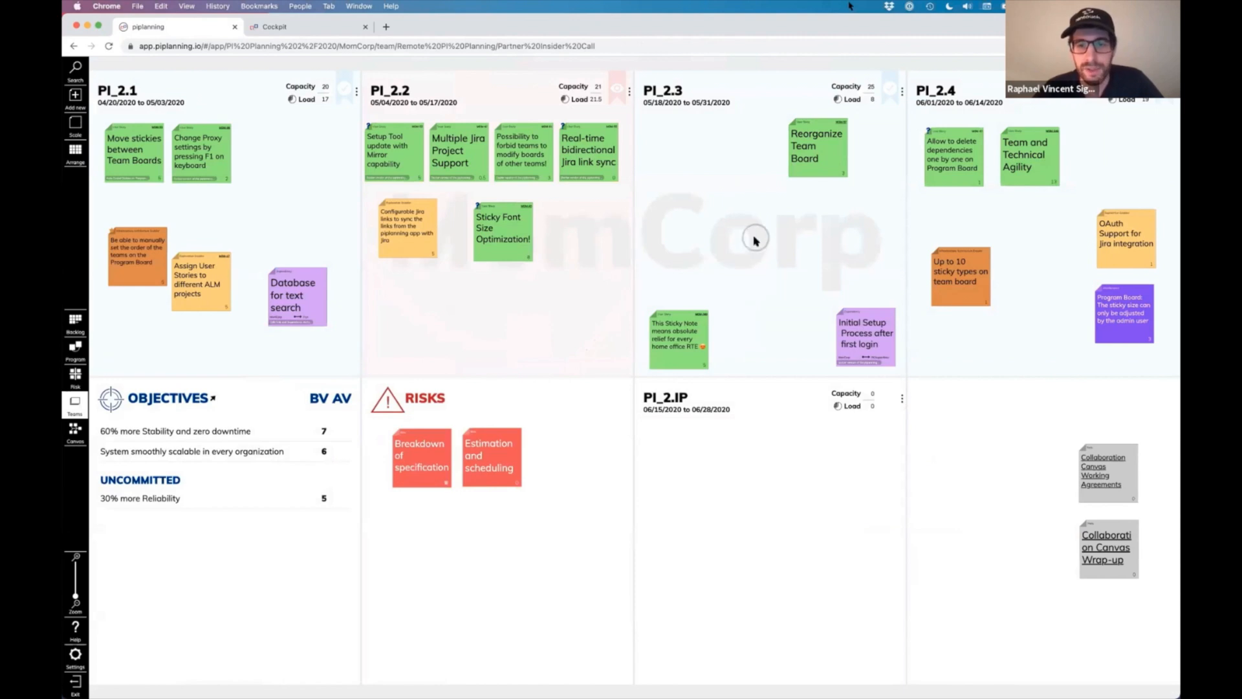
left_click(731, 246)
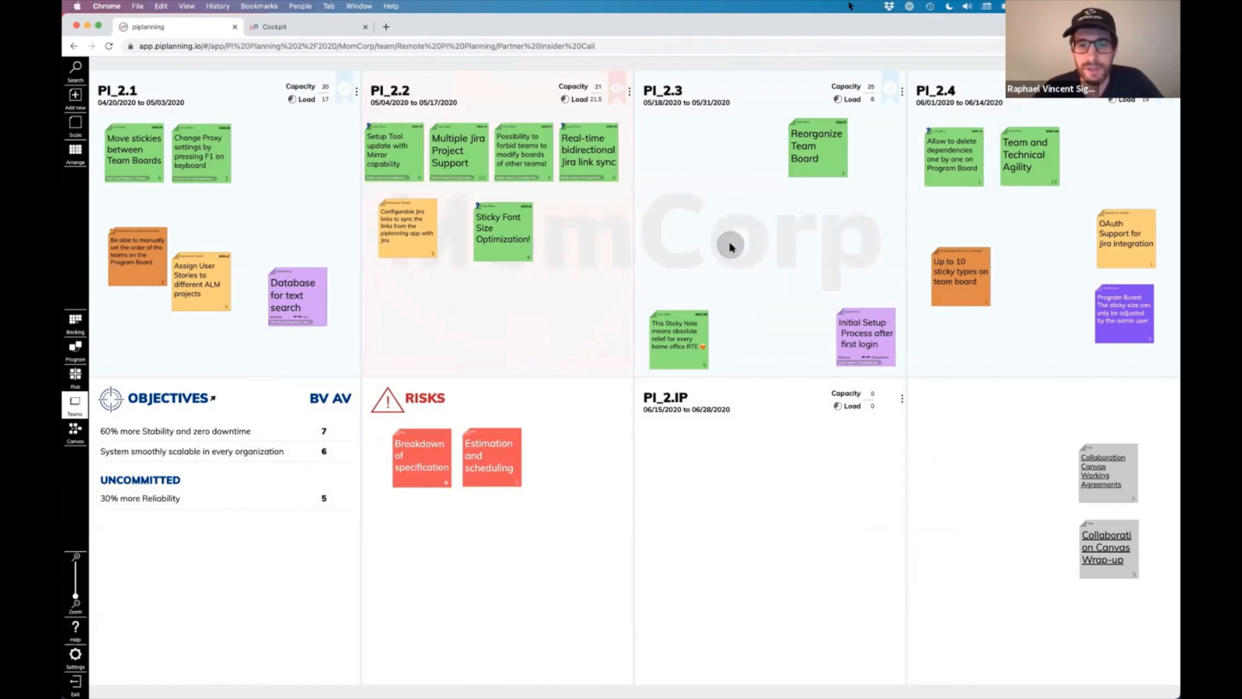
double_click(731, 247)
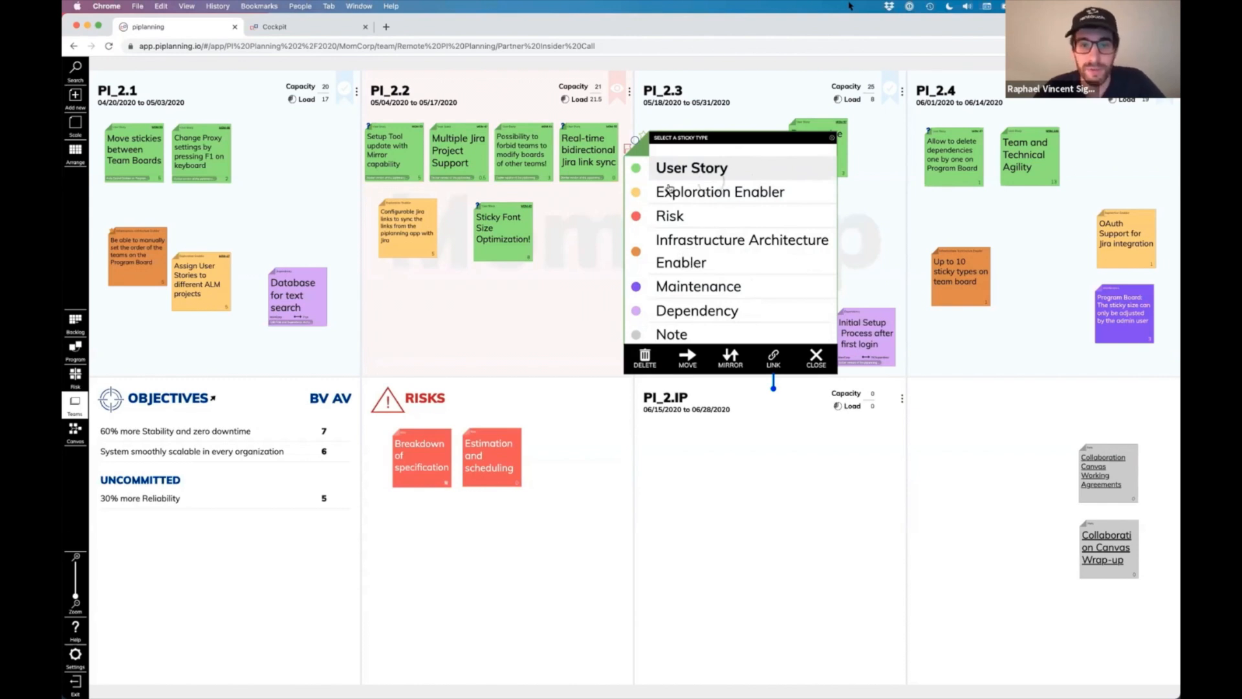
left_click(690, 170)
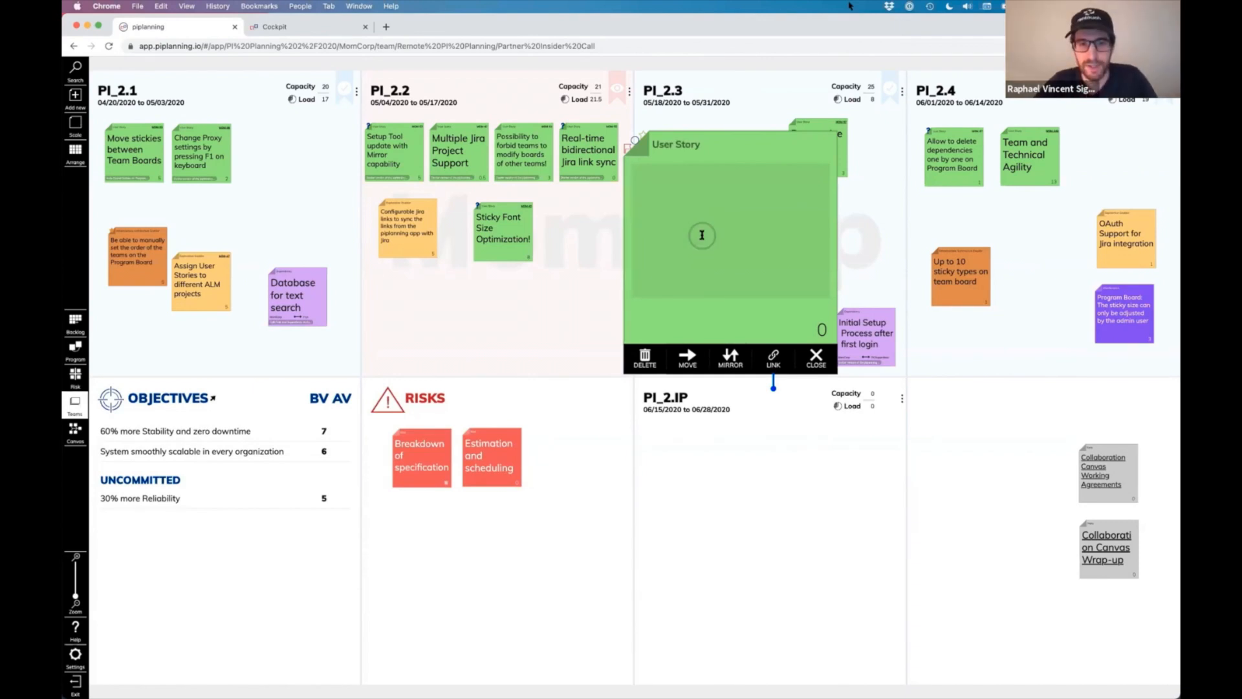
type("insider call")
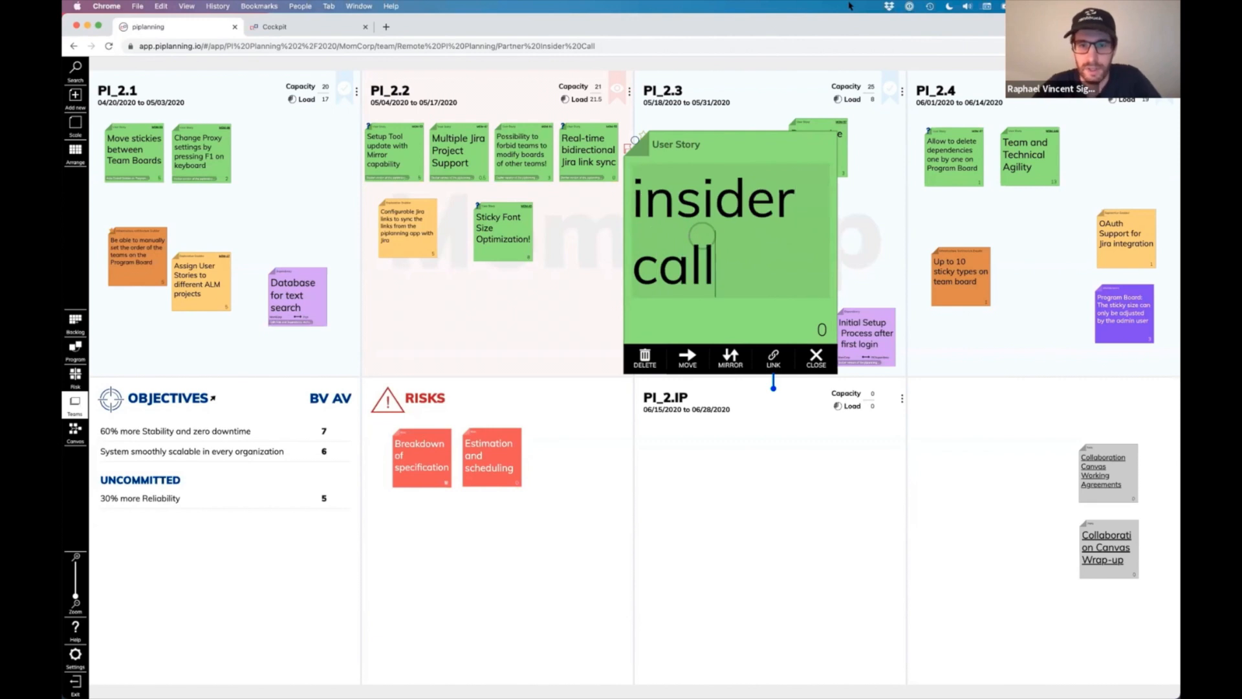
left_click(810, 329)
left_click(734, 218)
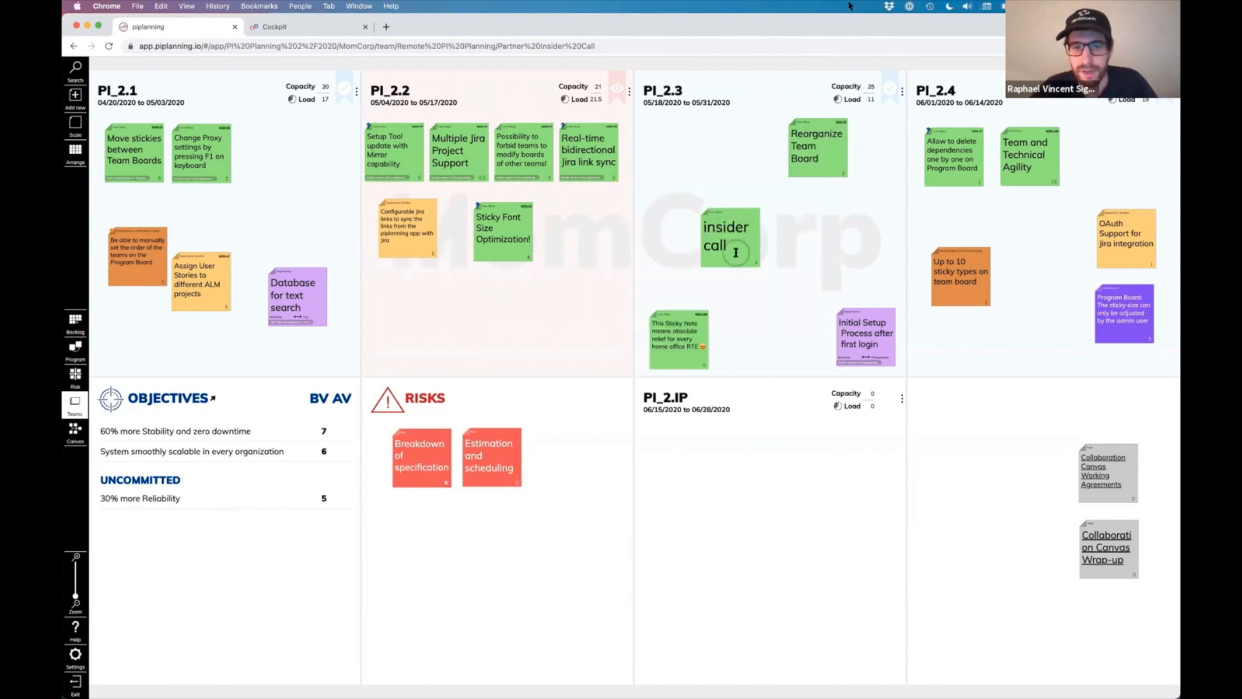
Link the "insider call" story to the feature "Text search on Board (do not delete)" (FB-13) and open the story's Jira issue.
left_click(736, 253)
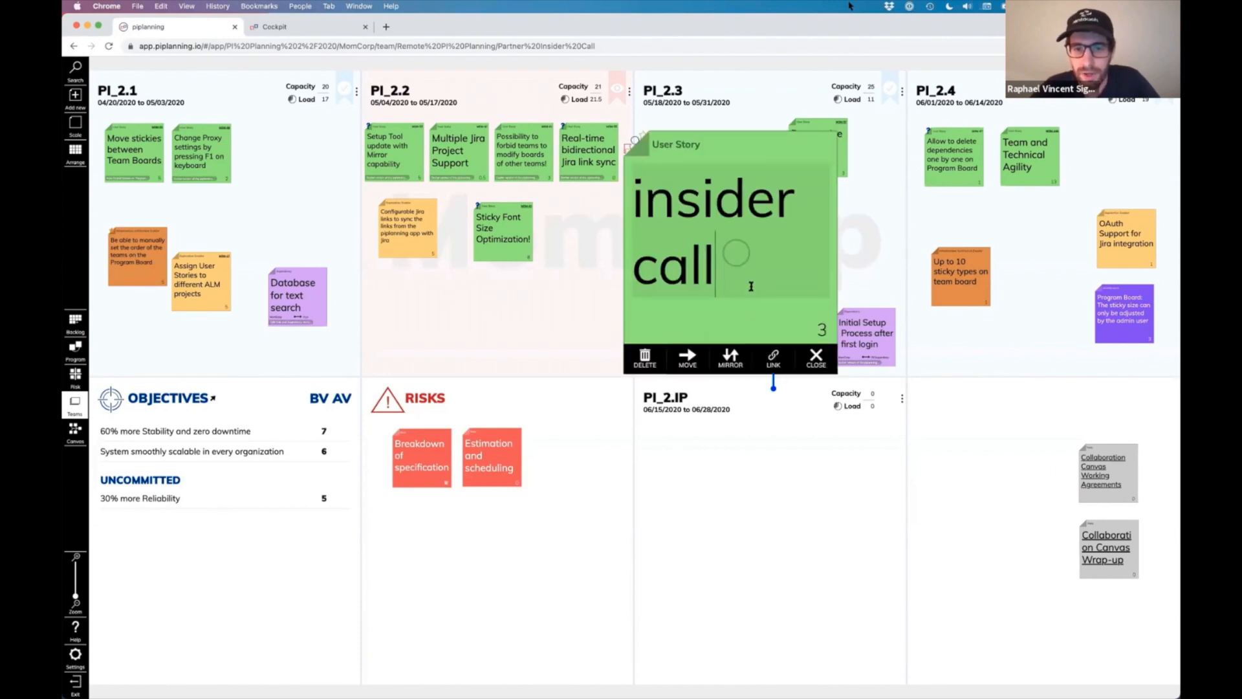
left_click(774, 359)
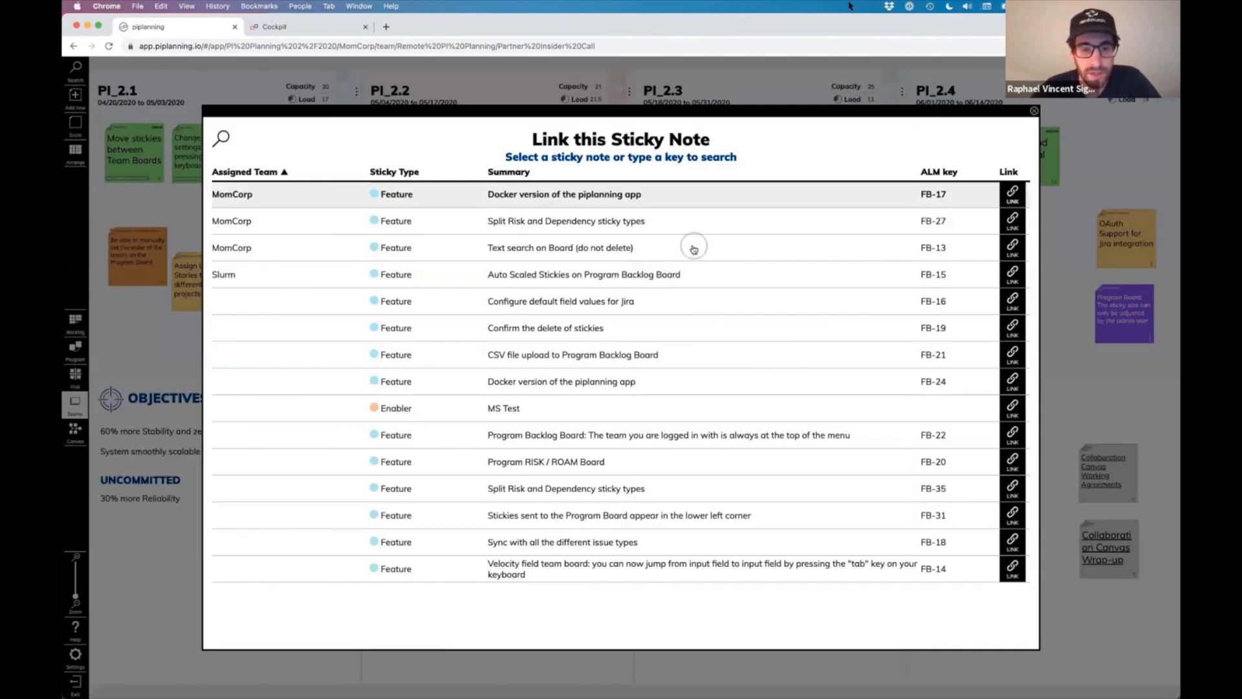
left_click(1010, 249)
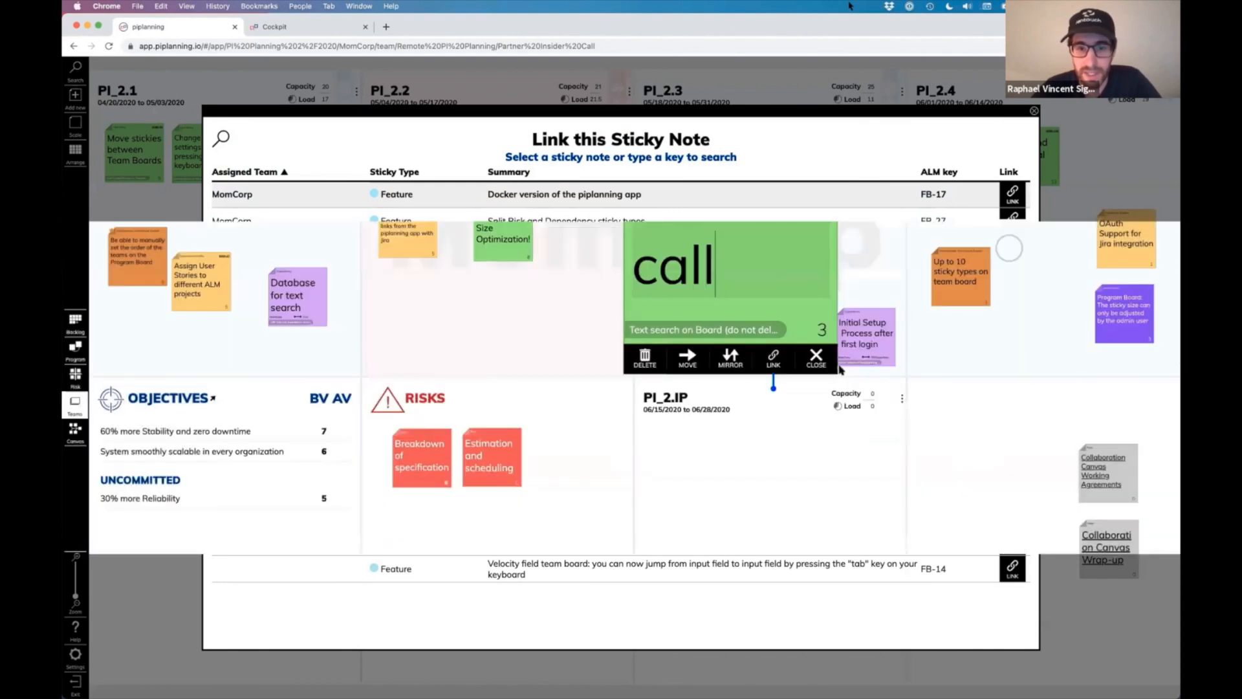
left_click(711, 330)
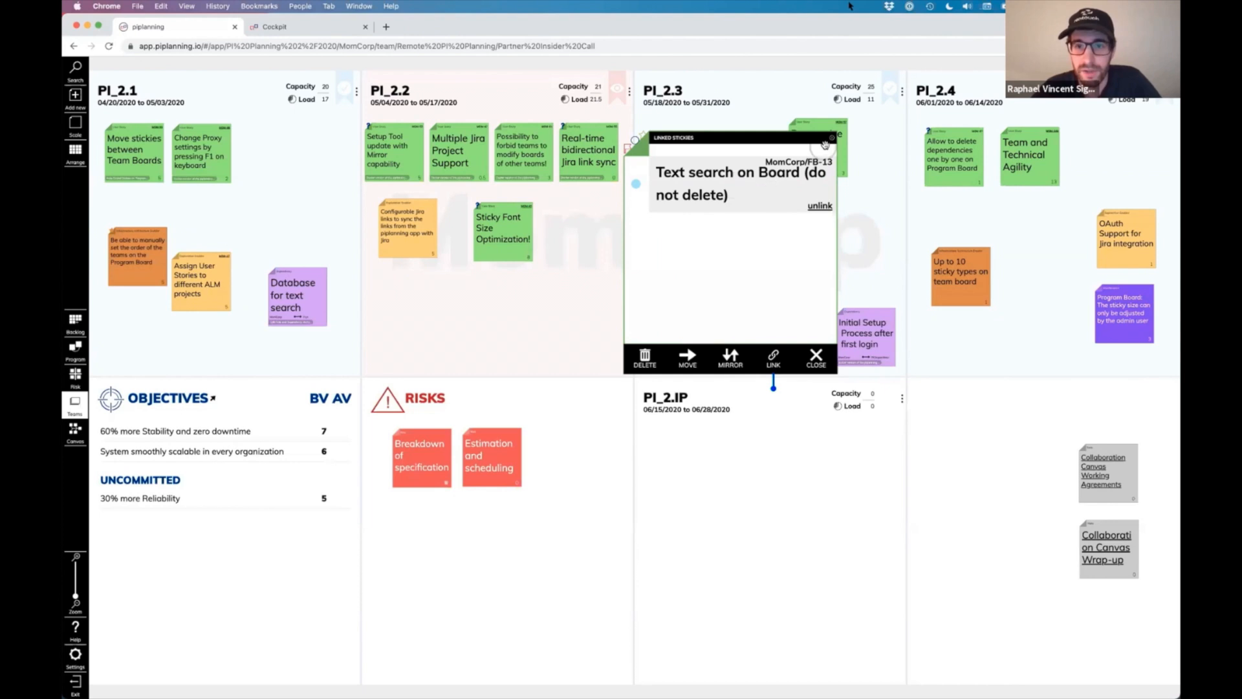
left_click(830, 147)
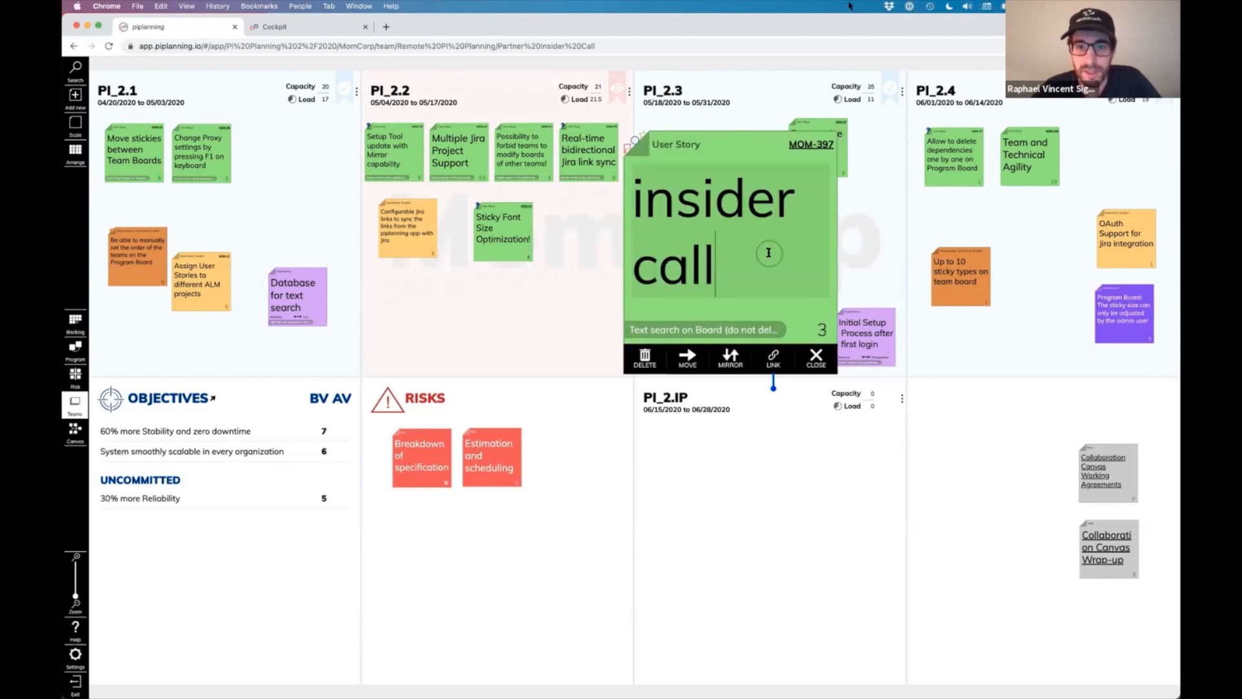
left_click(805, 145)
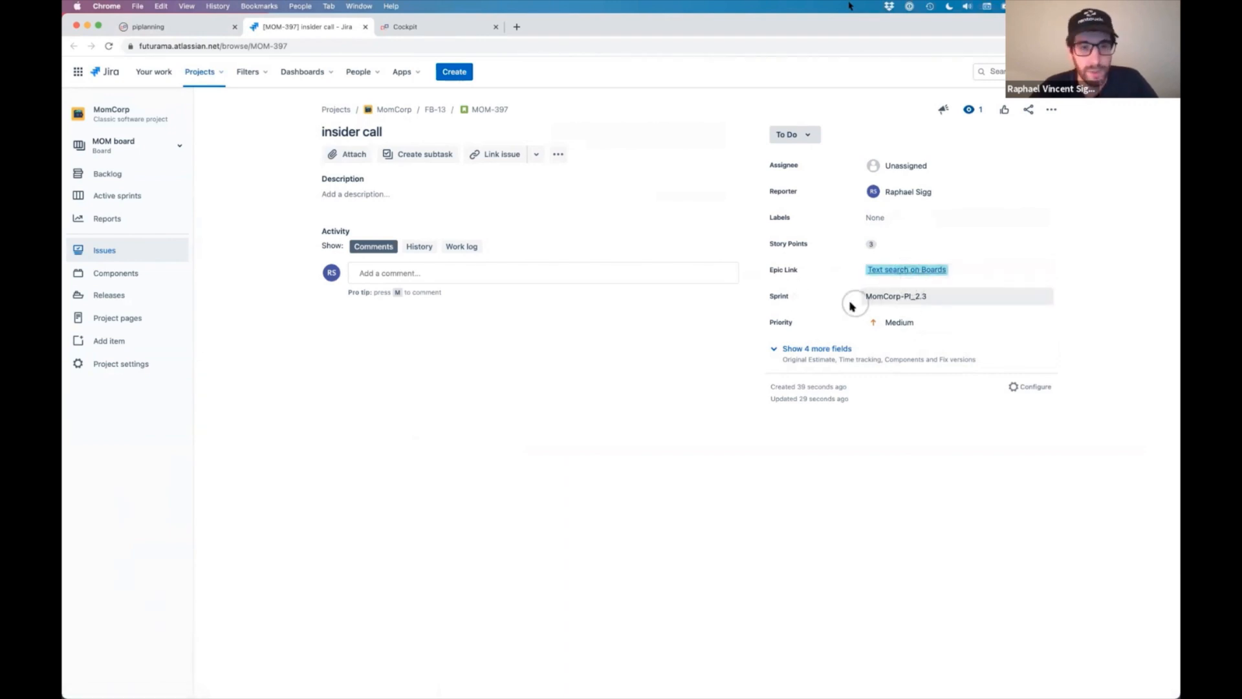
In the MOM board's backlog in Jira, move all unplanned backlog issues, MOM-394 through MOM-370, into the MomCorp-PI_IP sprint.
left_click(130, 180)
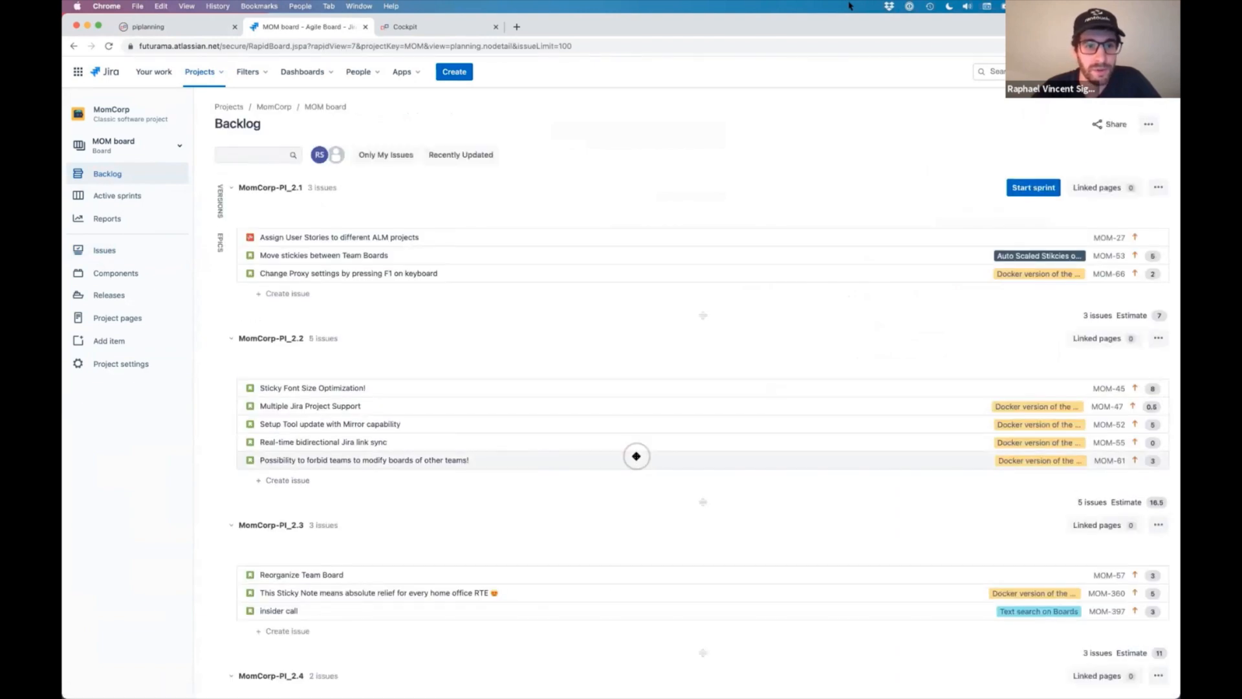
scroll(635, 460, "down", 6)
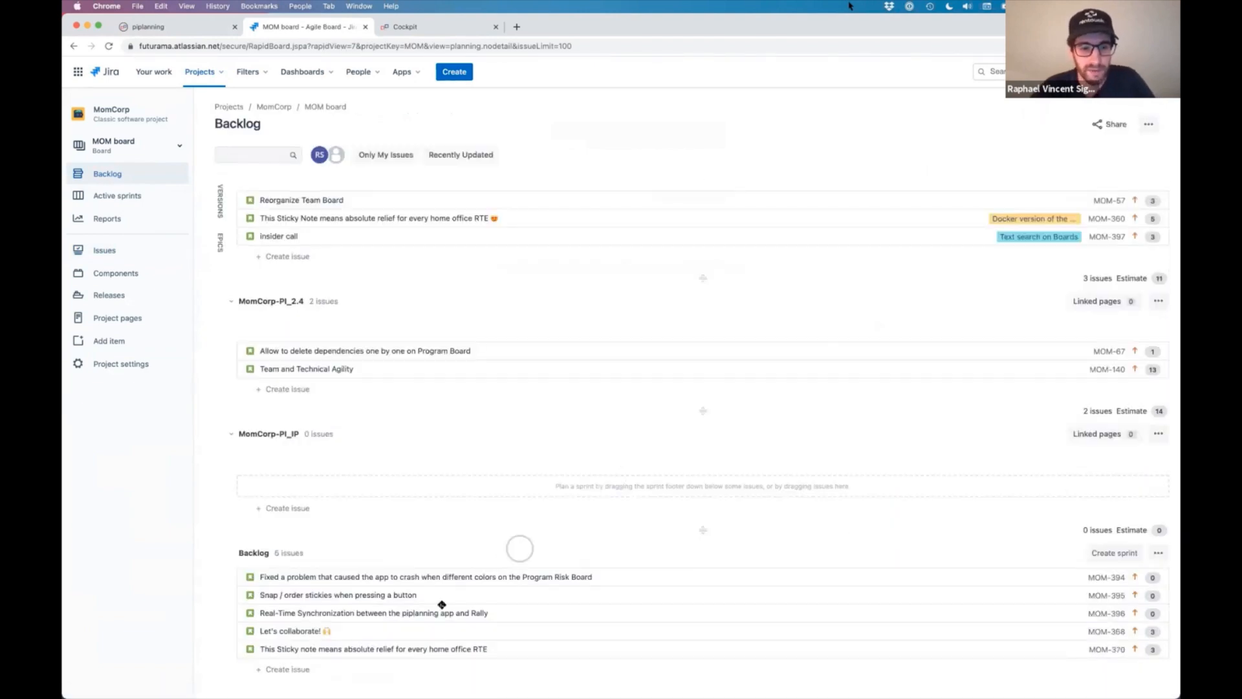
left_click(438, 649)
left_click(442, 577)
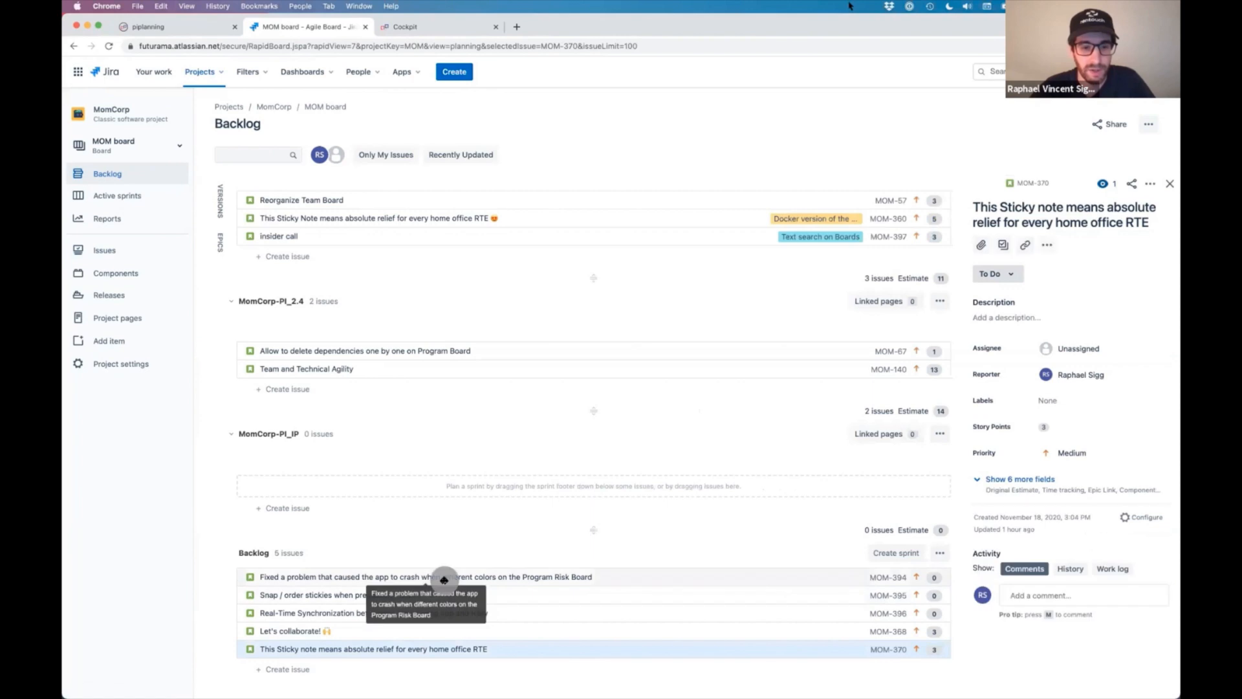
left_click_drag(441, 583, 434, 490)
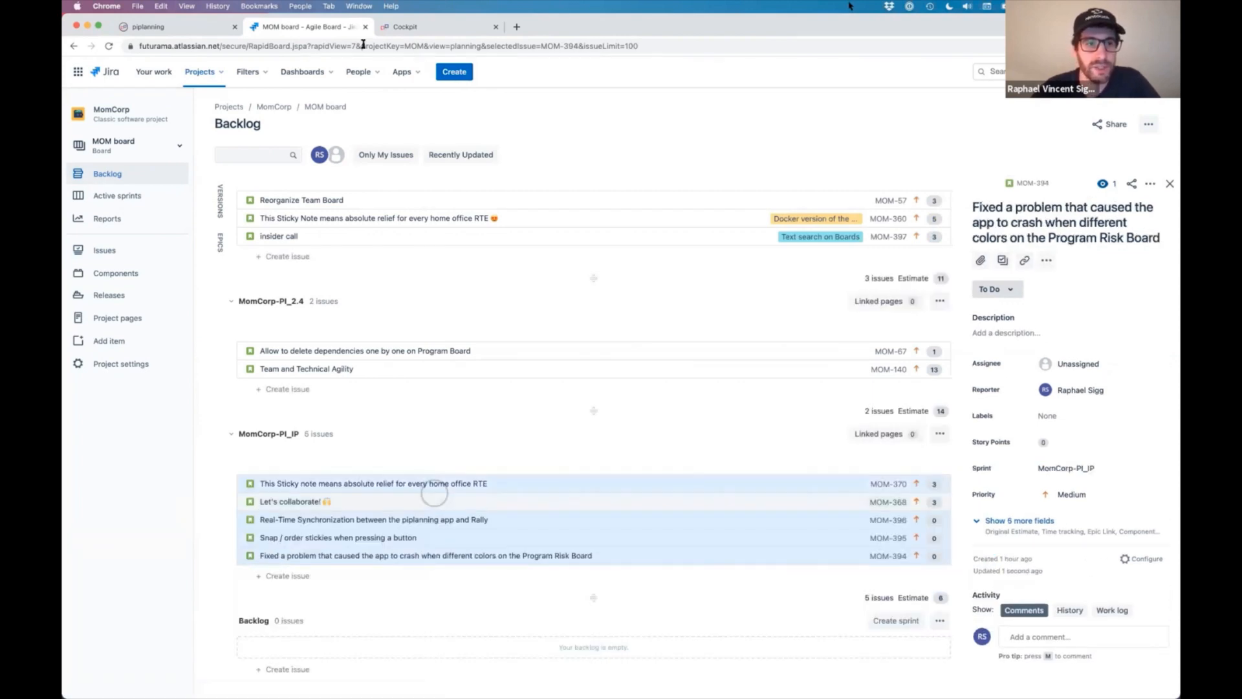
Switch back to piplanning and spread out the overlapping synced stickies in PI_2.IP on the MomCorp team board.
key("ctrl+shift+Tab")
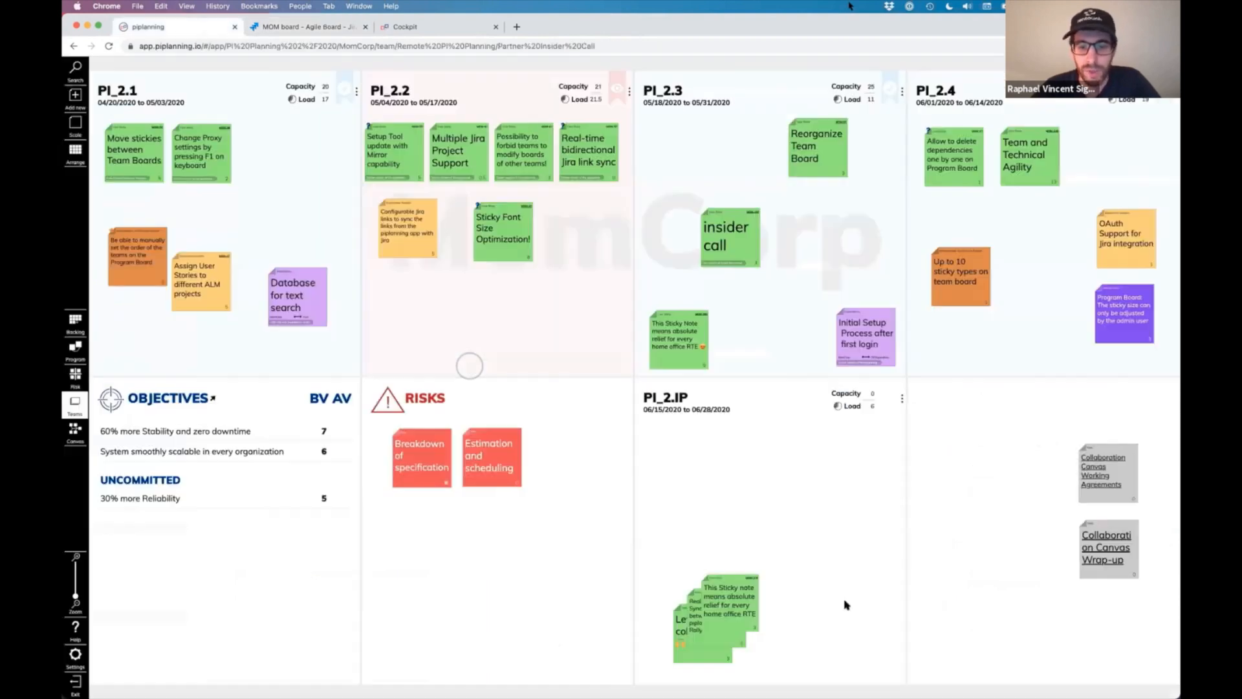
left_click_drag(695, 581, 781, 508)
left_click_drag(743, 595, 825, 582)
left_click_drag(737, 611, 752, 571)
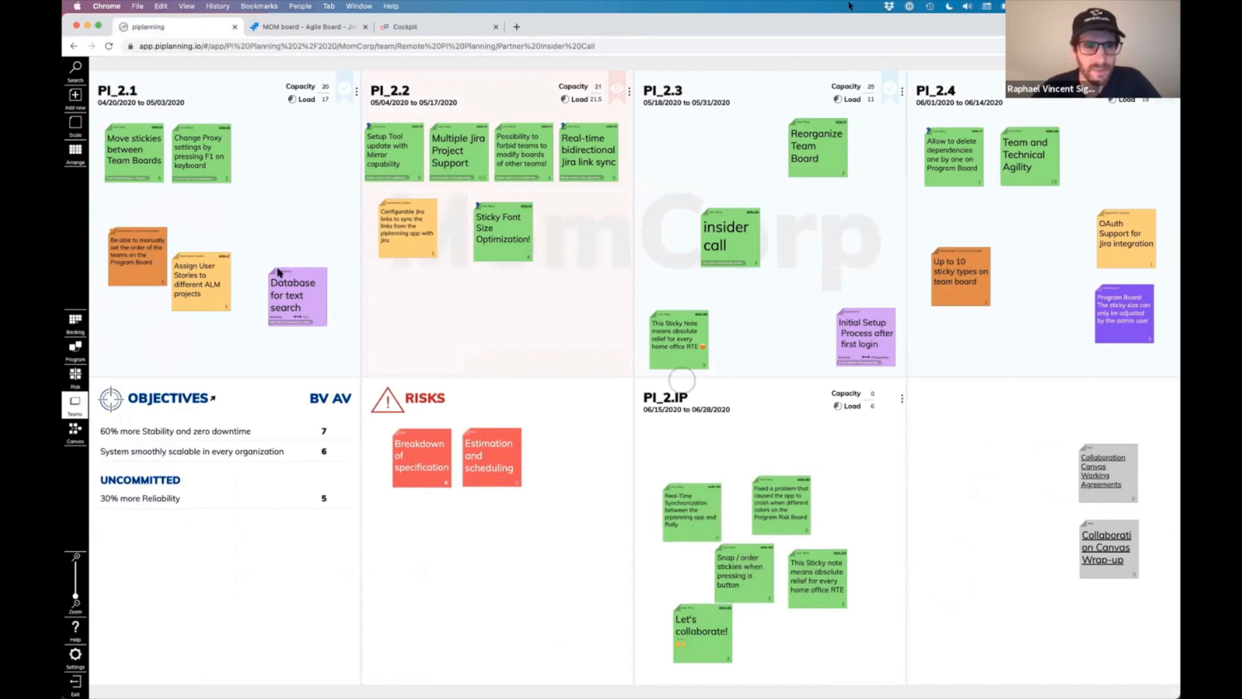
On the Program Board, move the feature "Text search on Board (do not delete)" to late PI_2.4 in MomCorp's row, and return to the team board.
left_click(76, 352)
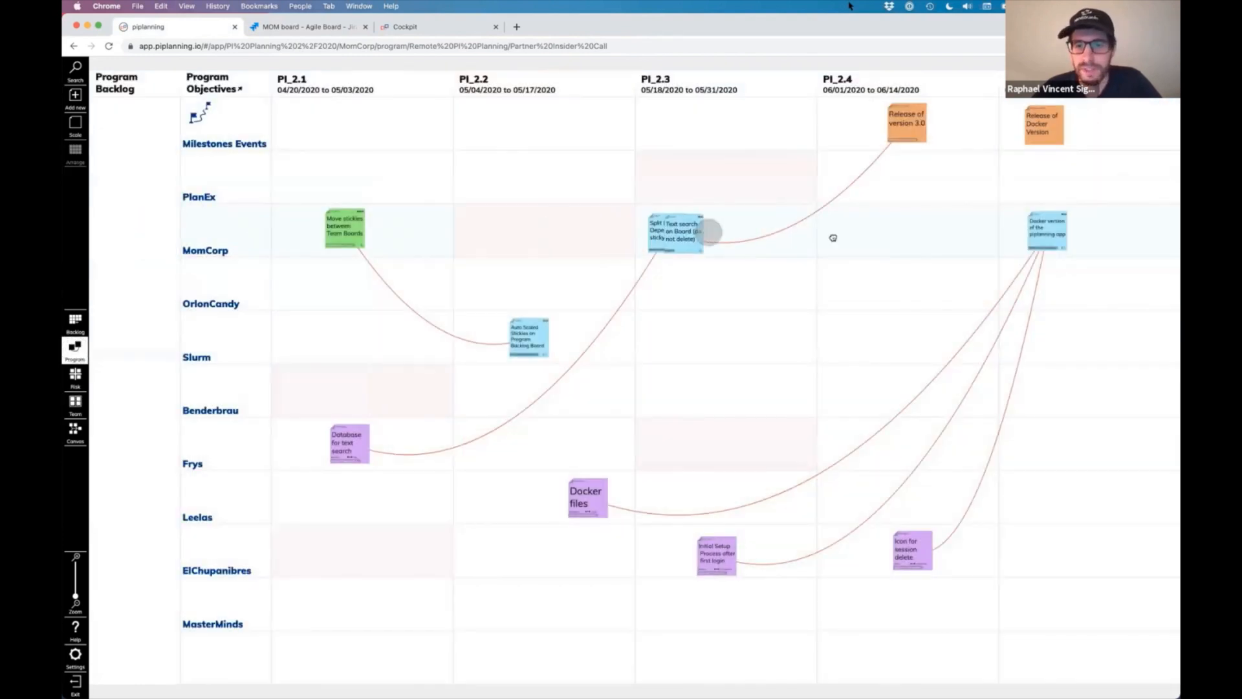
left_click_drag(926, 235, 957, 233)
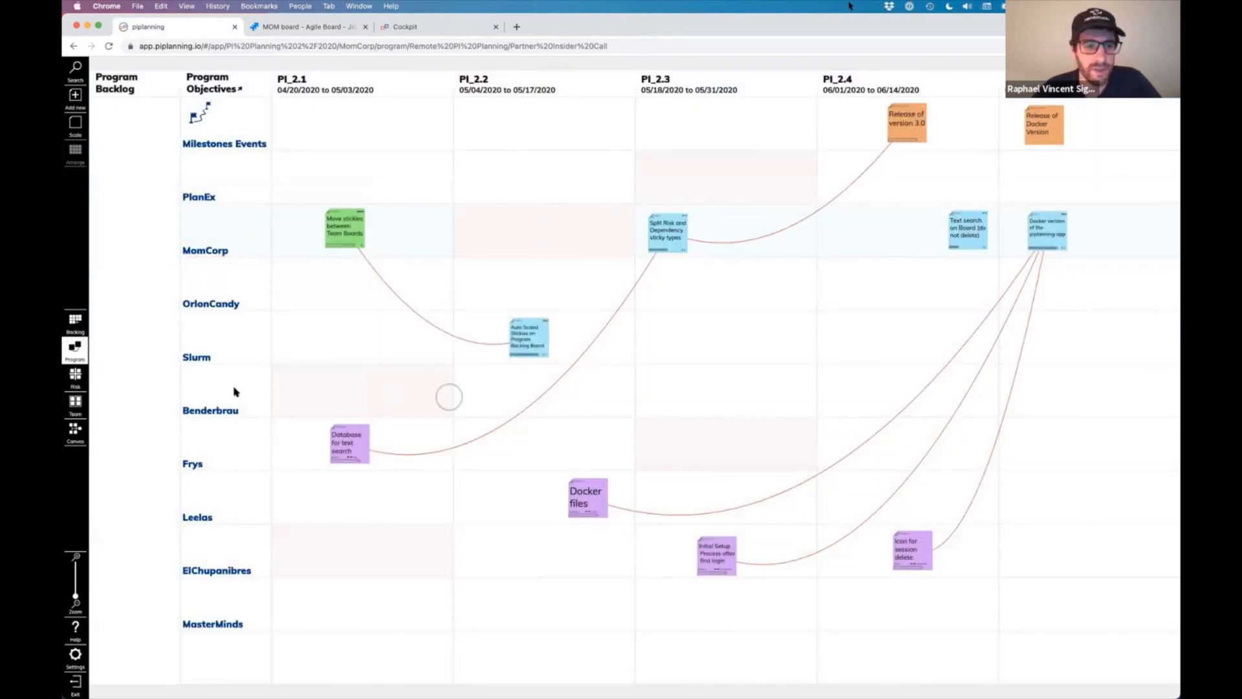
left_click(75, 405)
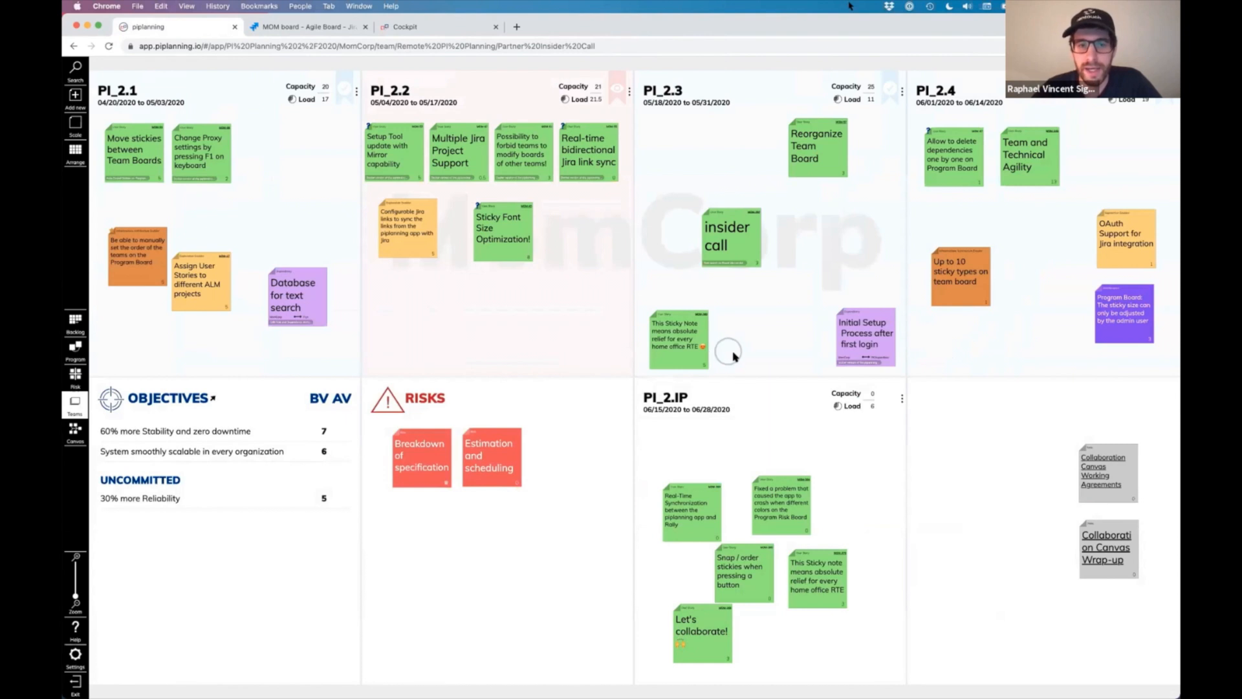
Create a Dependency sticky "support" beside "insider call" in PI_2.3 and make it depend on the Leelas team.
left_click(787, 272)
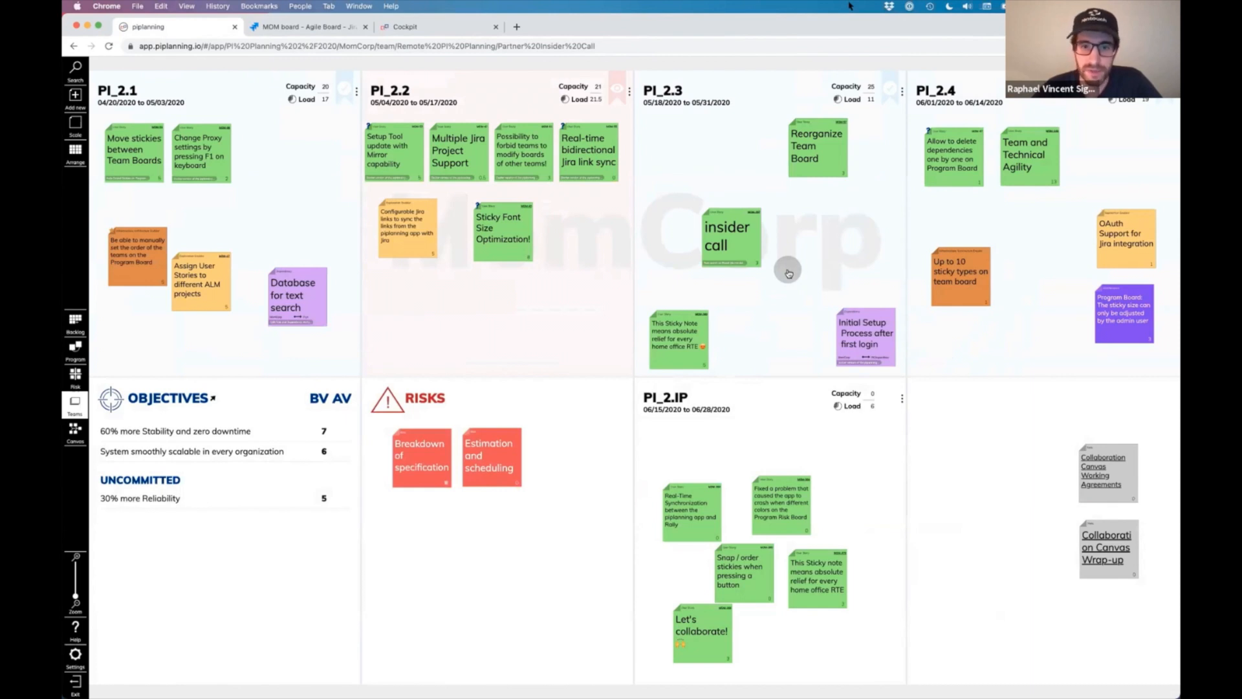
double_click(788, 272)
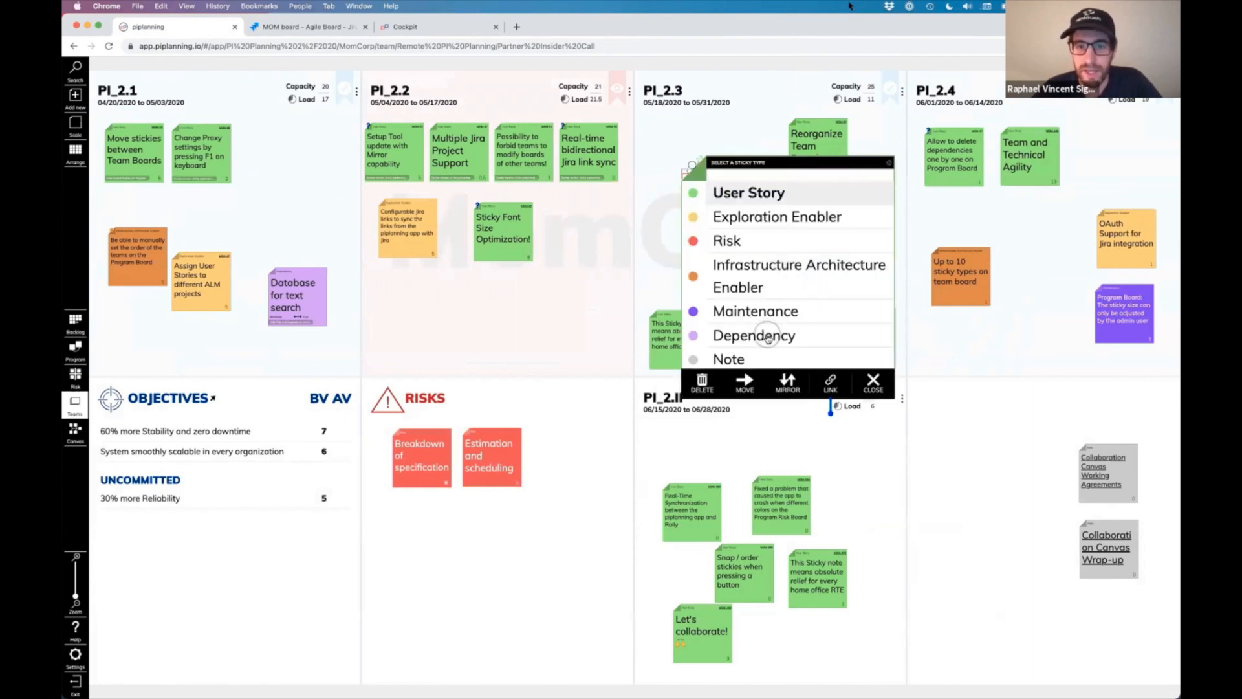
left_click(771, 337)
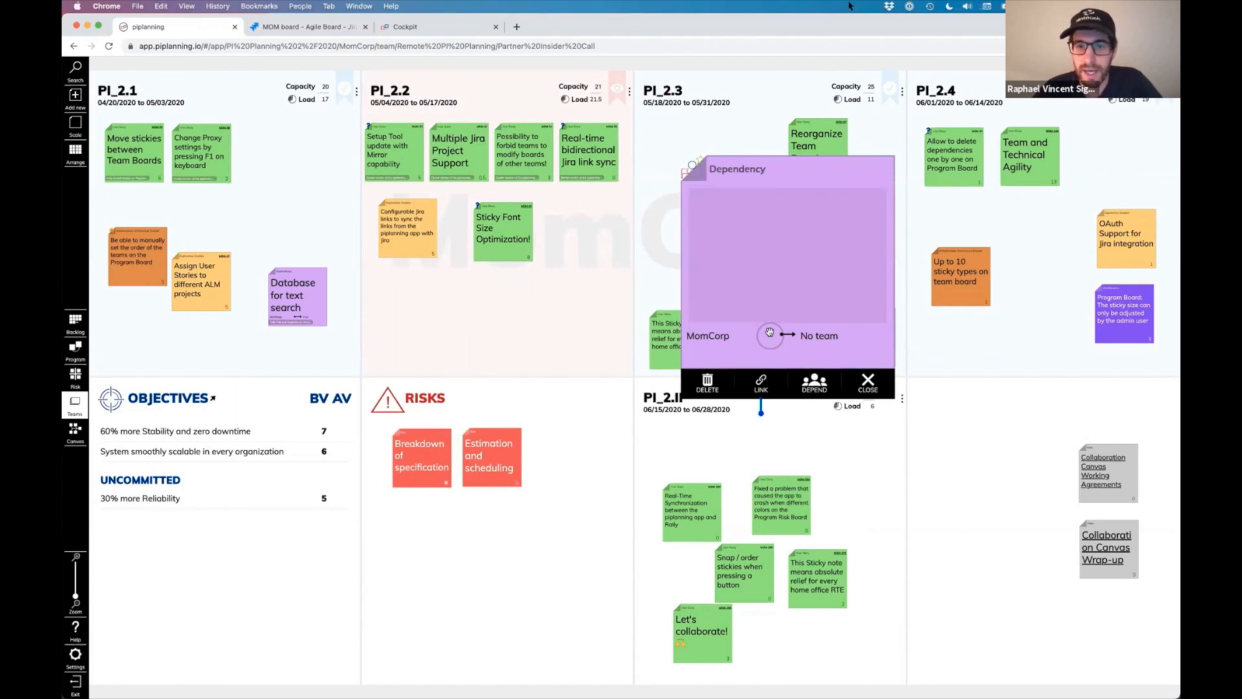
type("supp")
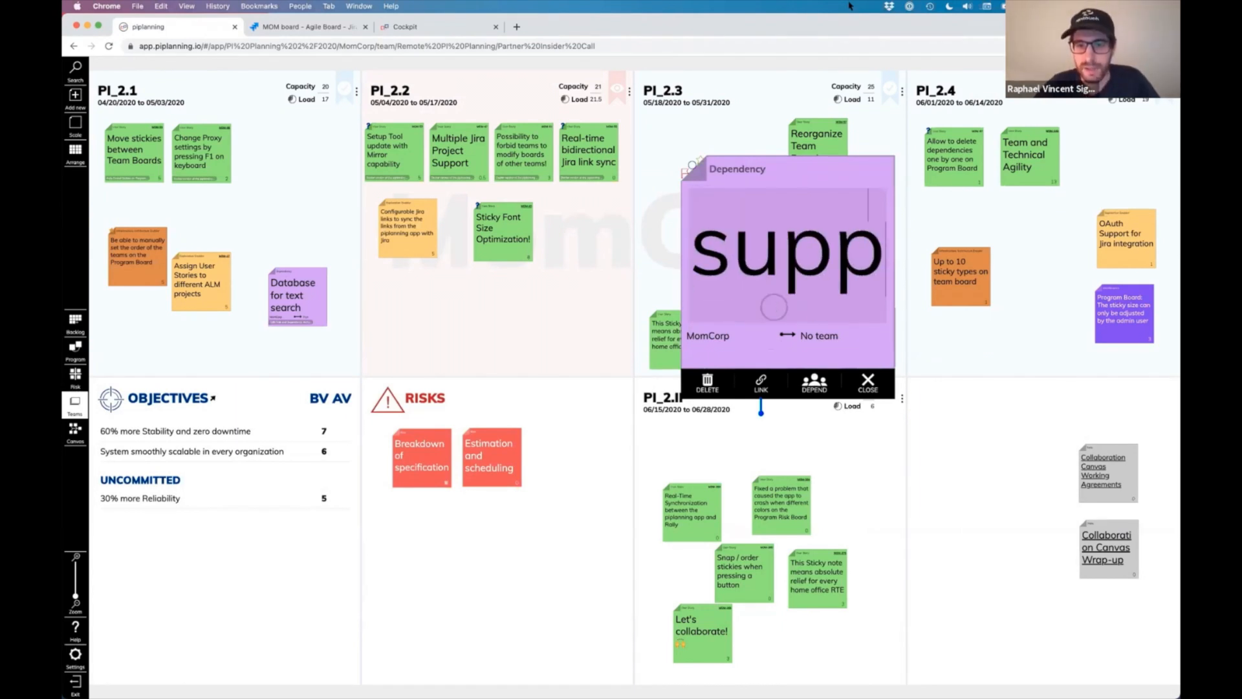
type("ort")
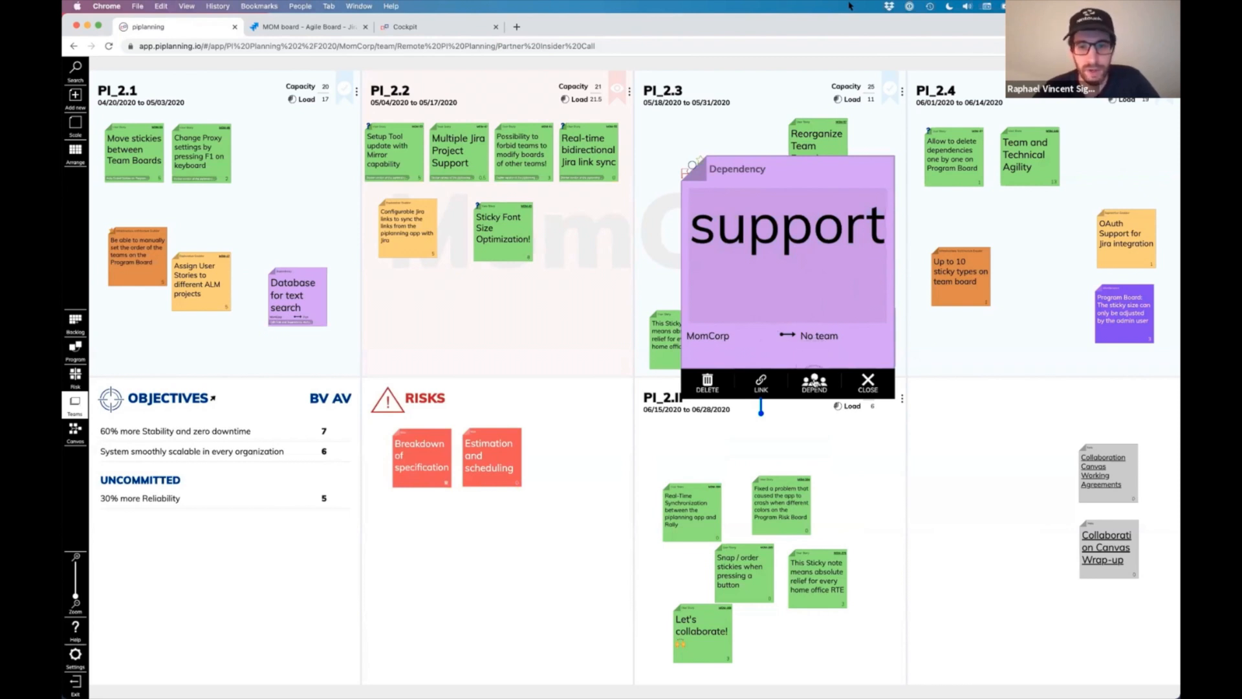
left_click(815, 386)
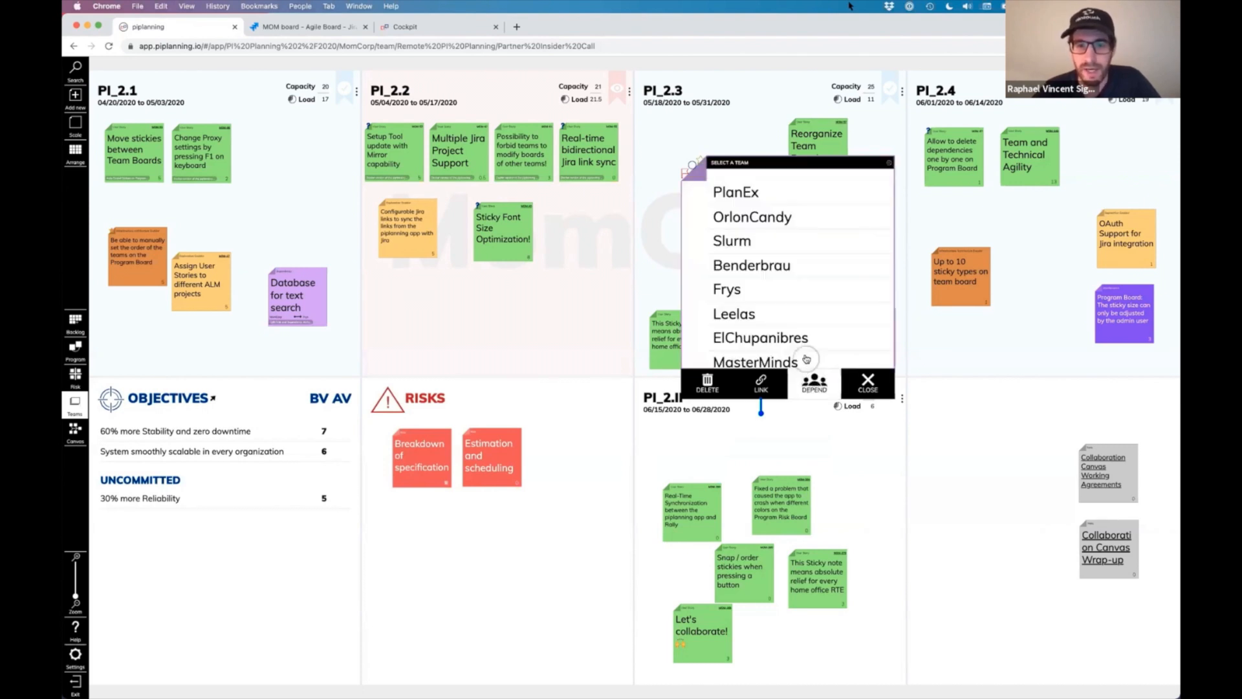
left_click(742, 313)
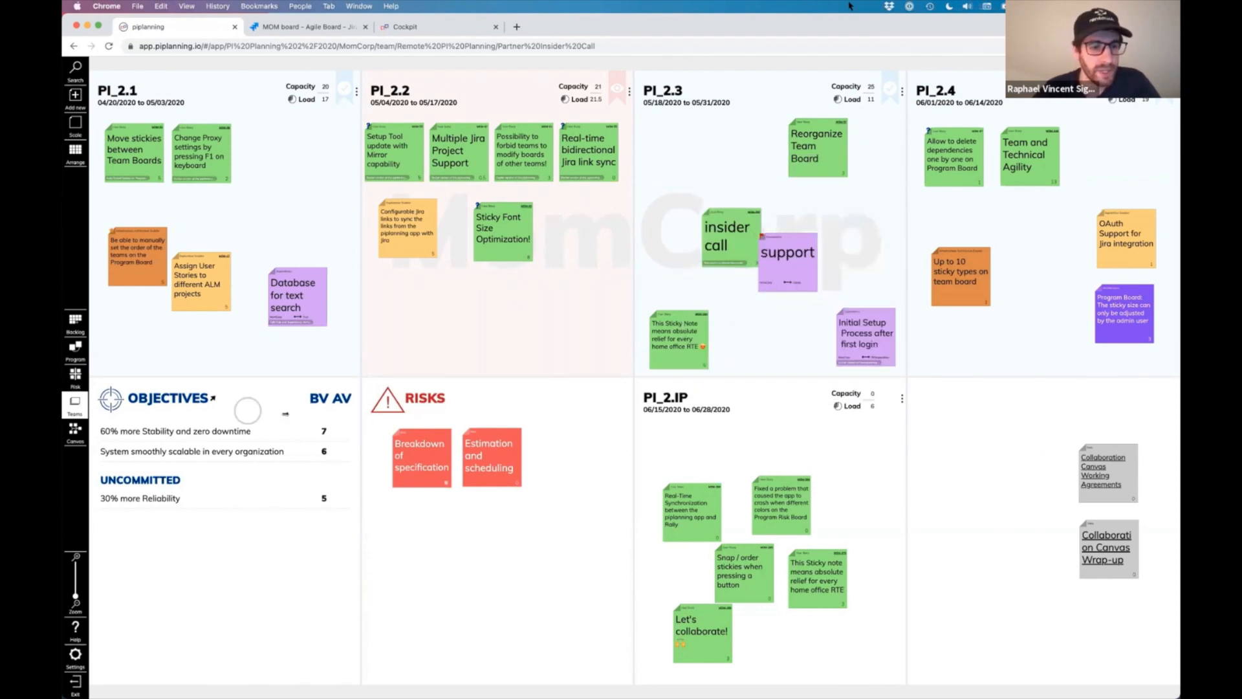
From the Leelas team board, bring the "support" dependency to the Program Board and link it to the feature "Text search on Board (do not delete)".
left_click(75, 409)
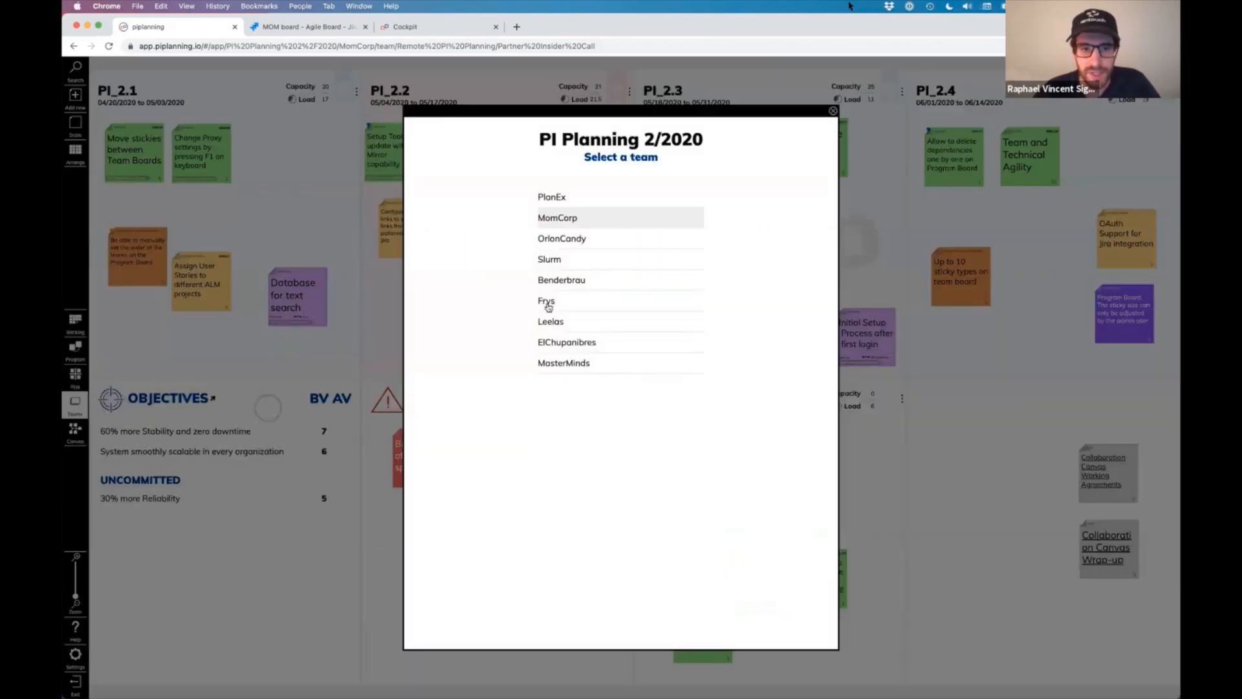
left_click(545, 322)
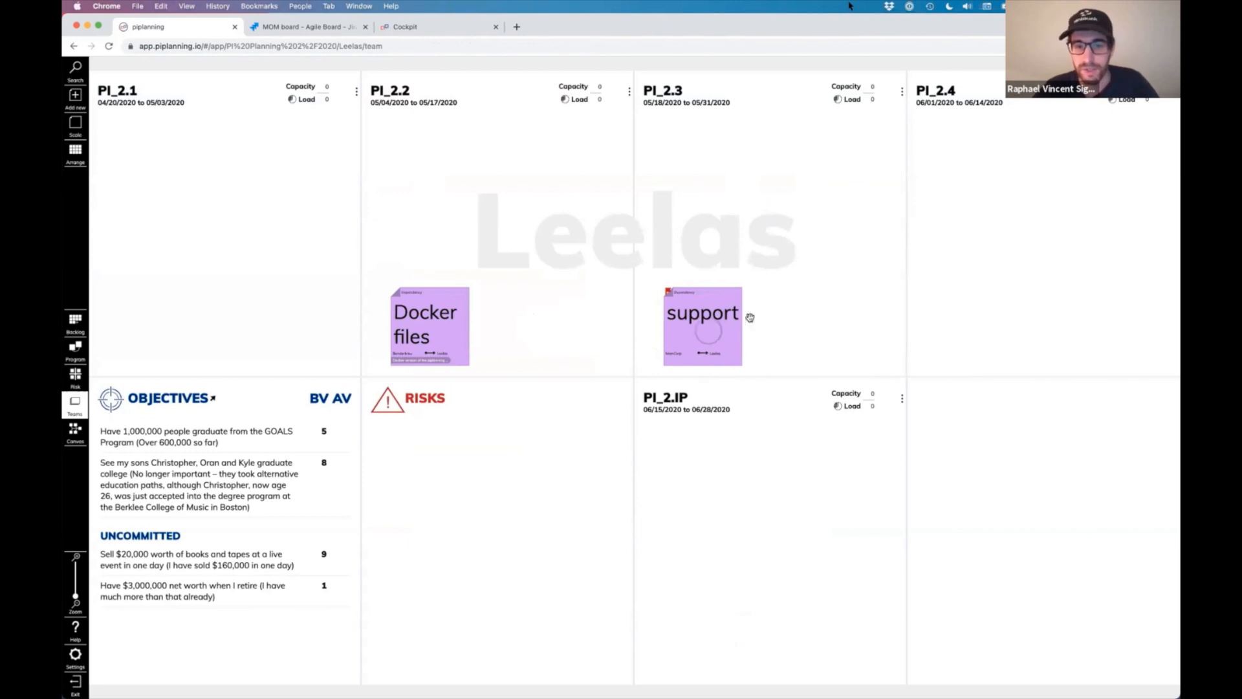
left_click(708, 330)
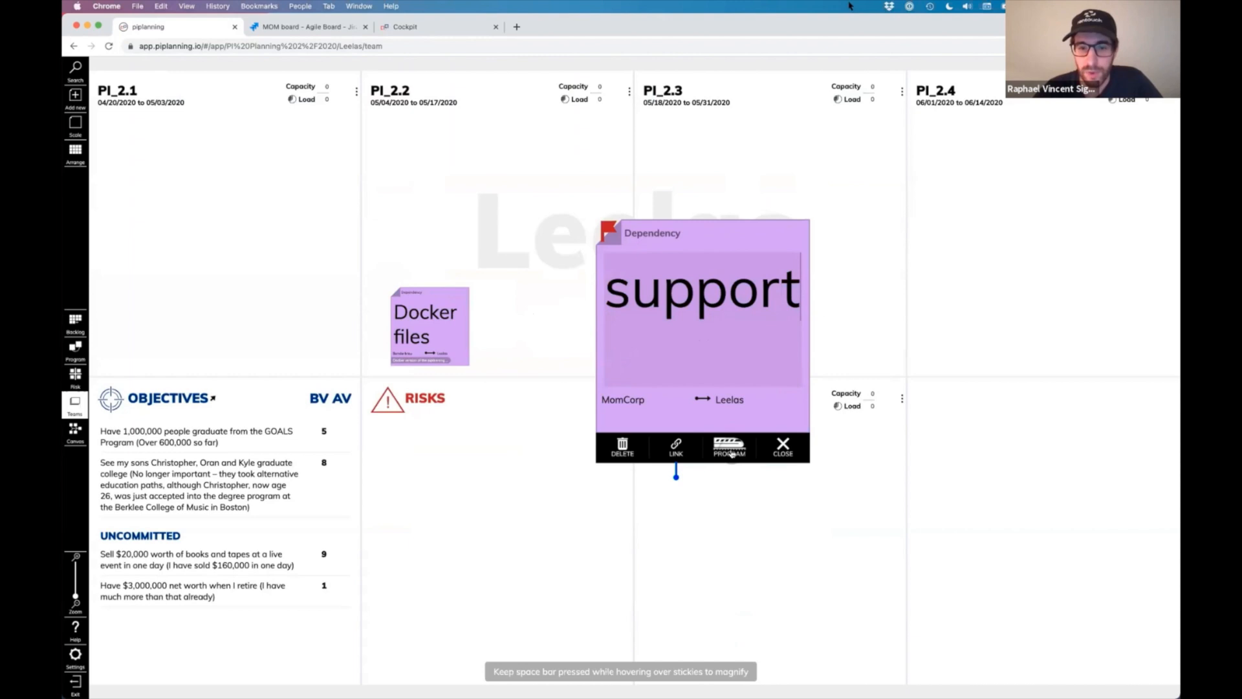
left_click(731, 452)
left_click(676, 260)
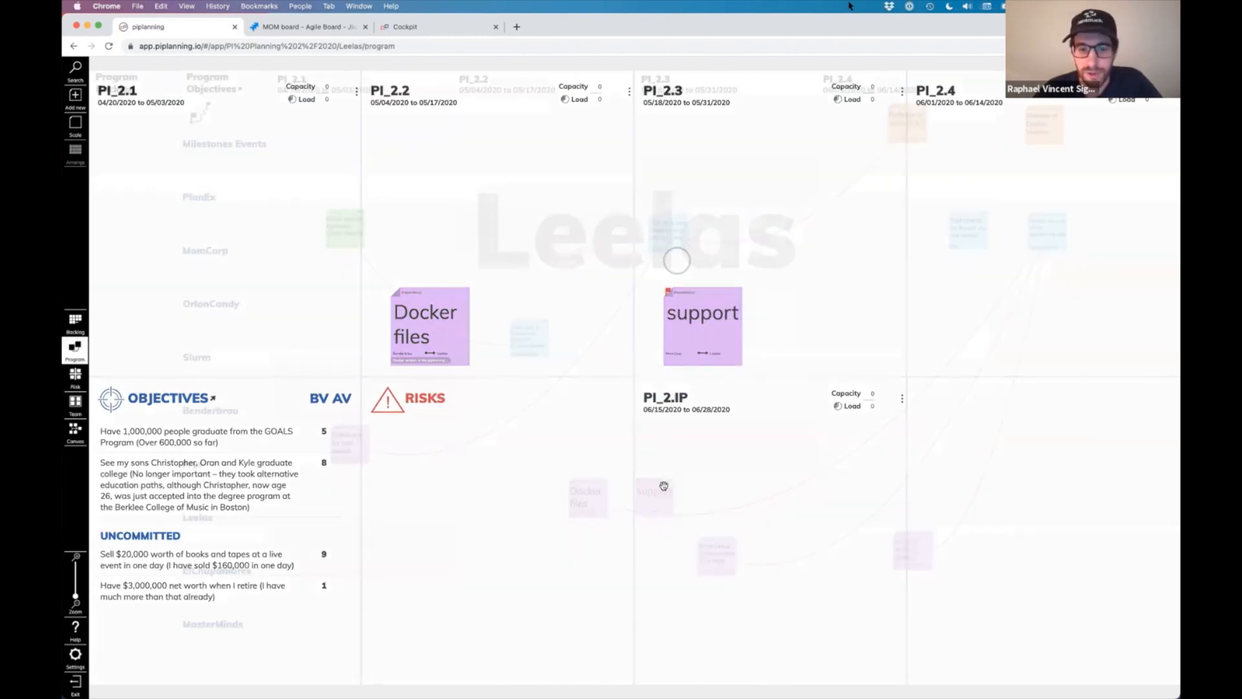
mouse_move(661, 525)
left_click_drag(661, 528, 975, 228)
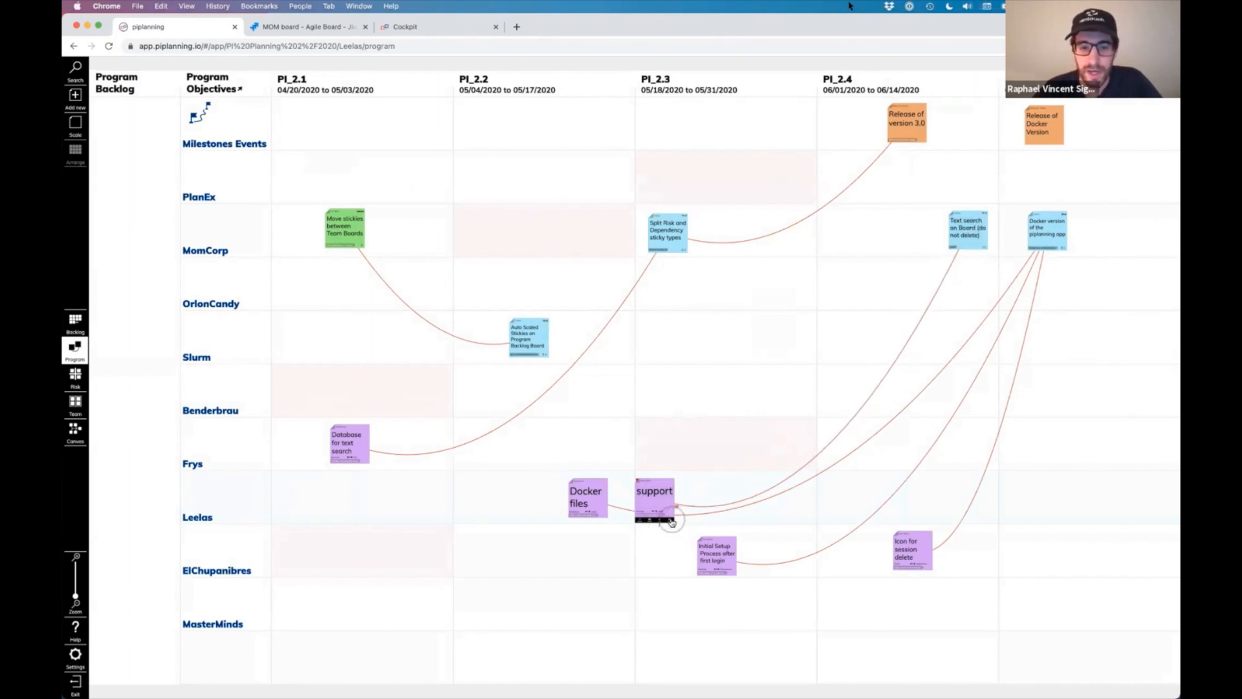
Clear the red flag sticker from the "support" dependency and shift it slightly later within PI_2.3 in the Leelas row.
left_click(660, 498)
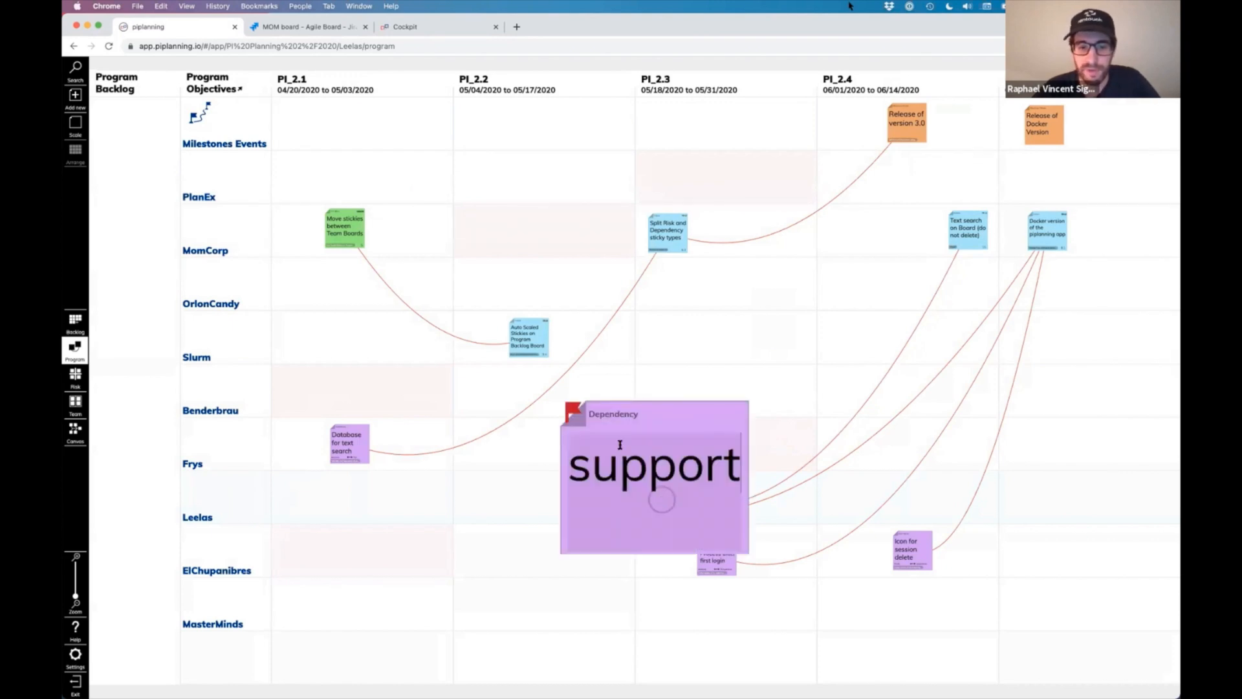
left_click(572, 414)
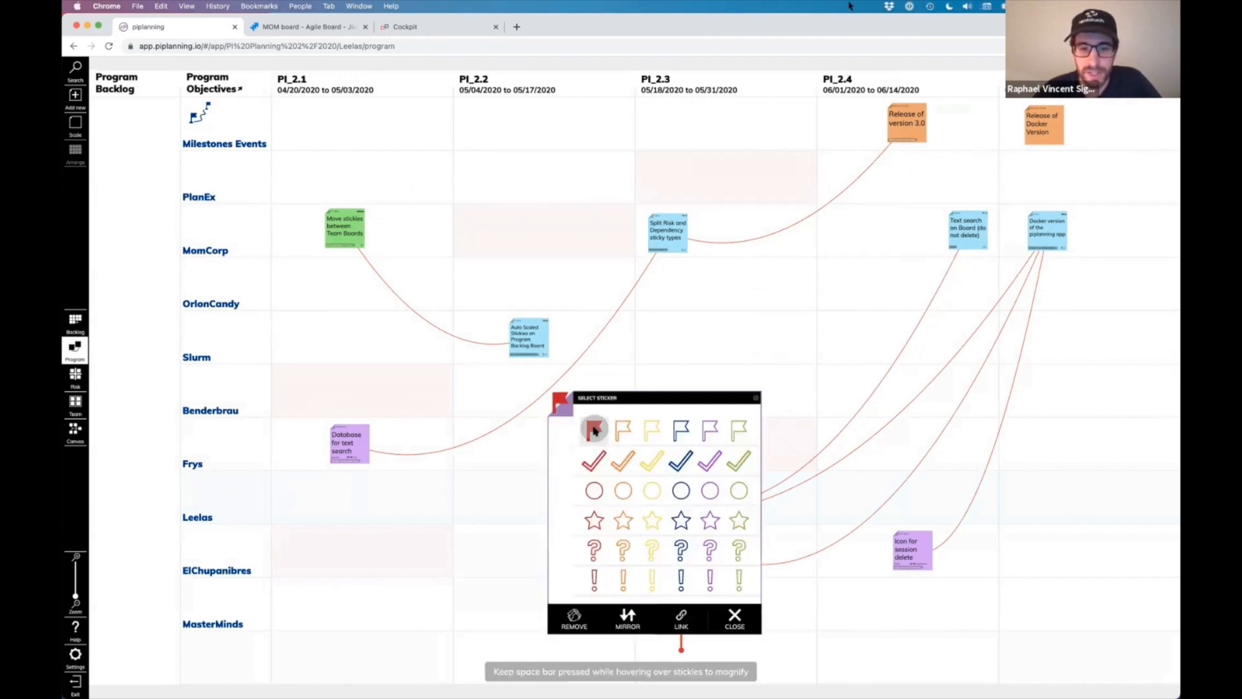
left_click(608, 446)
left_click_drag(656, 496, 676, 496)
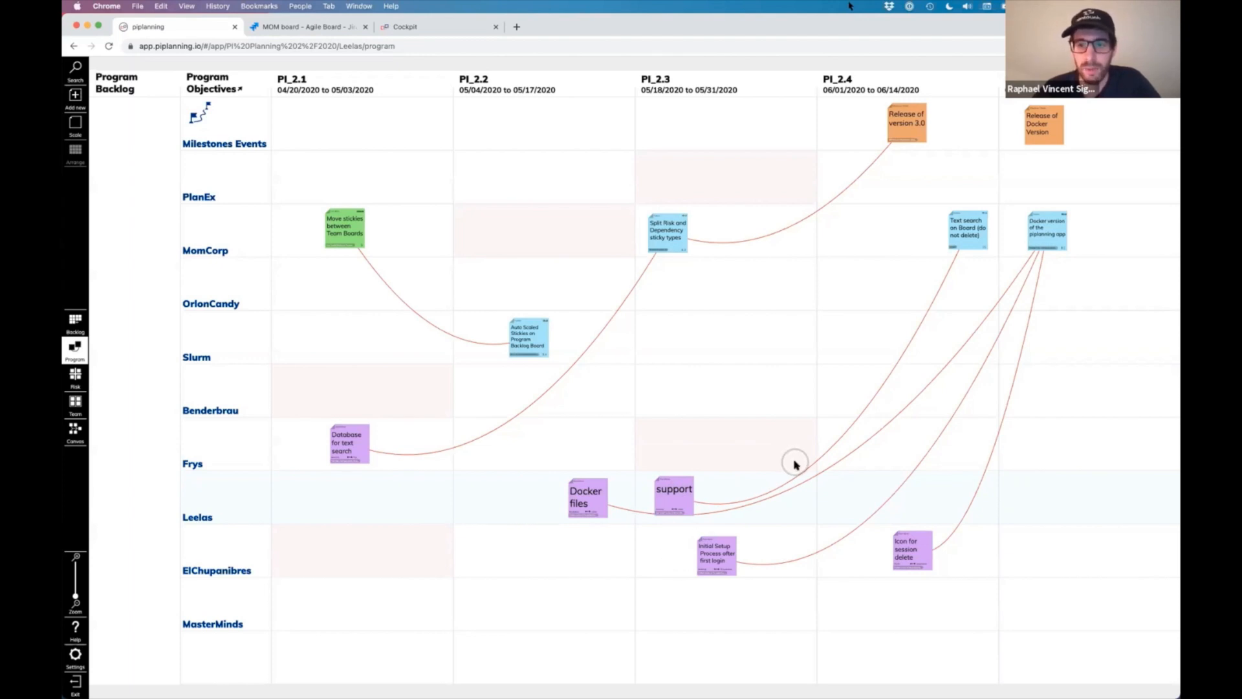
Examine the linked stickies of the feature "Docker version of the piplanning app" (FB-17) up close on the Program Board.
left_click(1046, 215)
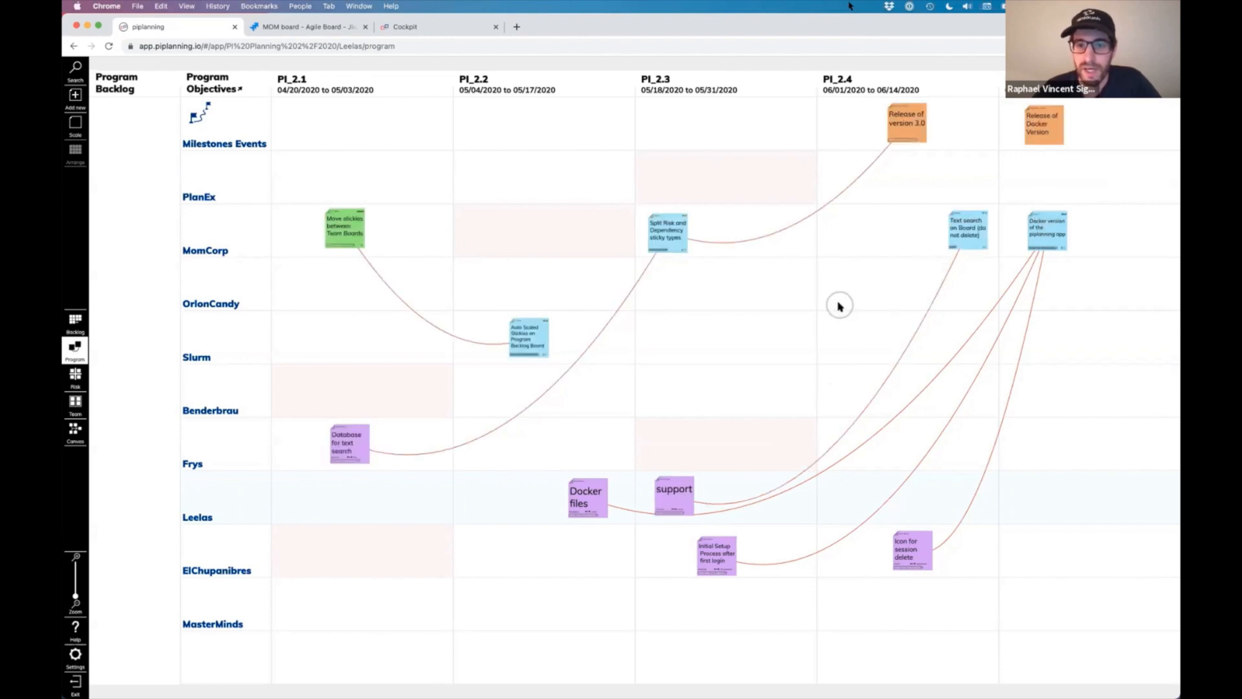
scroll(839, 305, "up", 2)
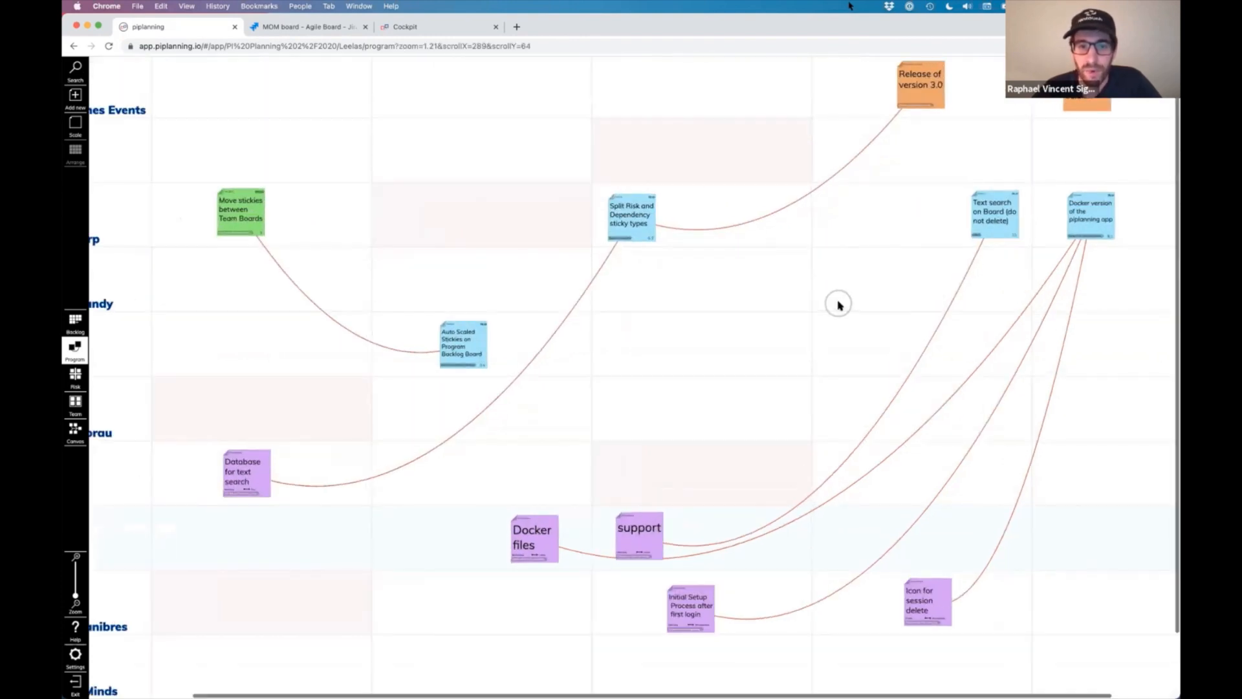
scroll(839, 304, "up", 5)
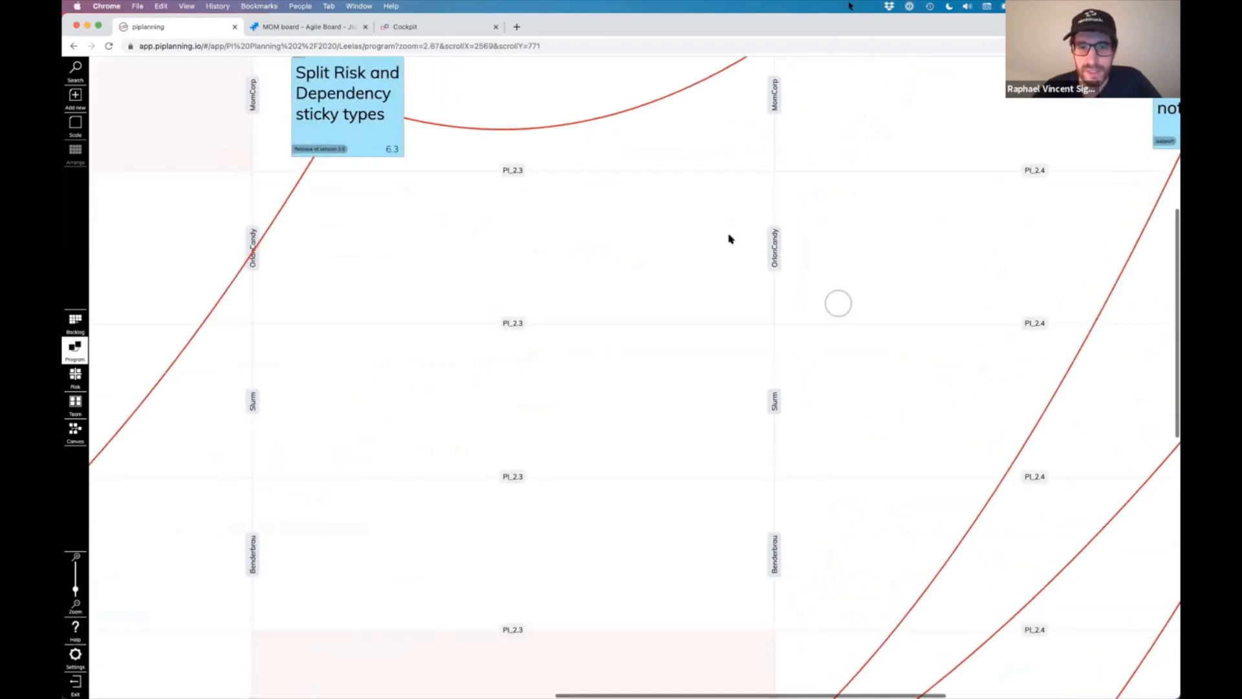
scroll(839, 304, "up", 1)
left_click(895, 248)
left_click_drag(962, 270, 563, 291)
left_click_drag(837, 271, 323, 446)
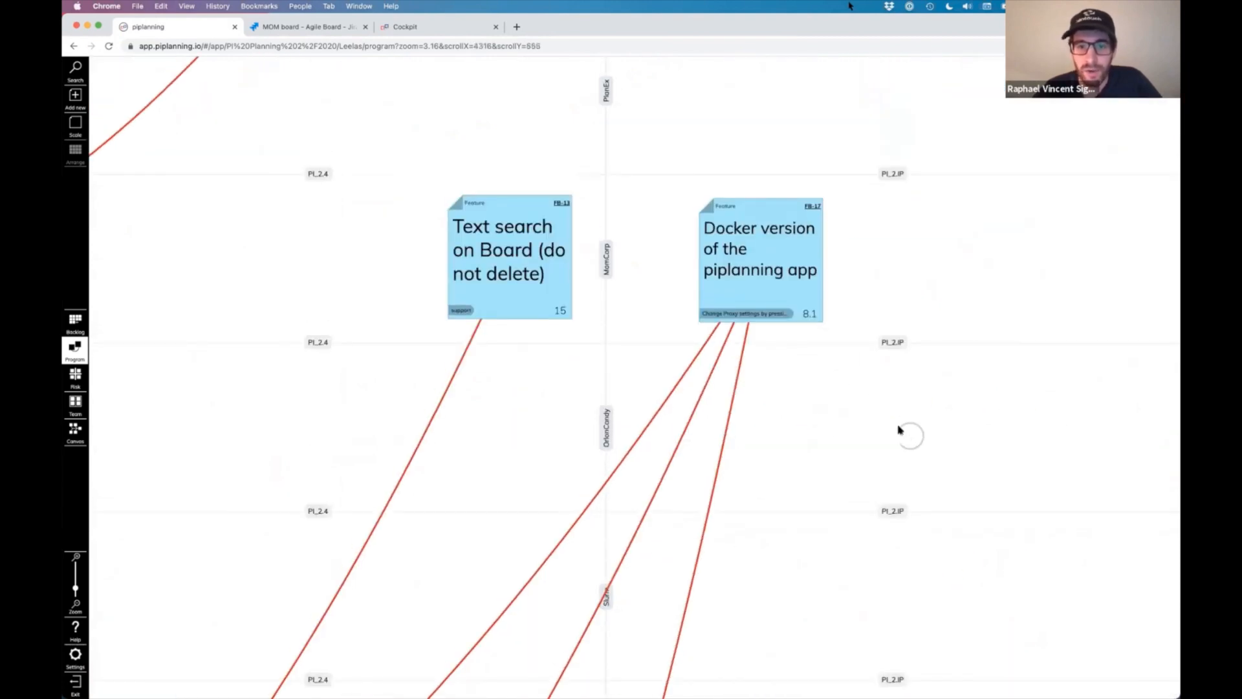
left_click(752, 317)
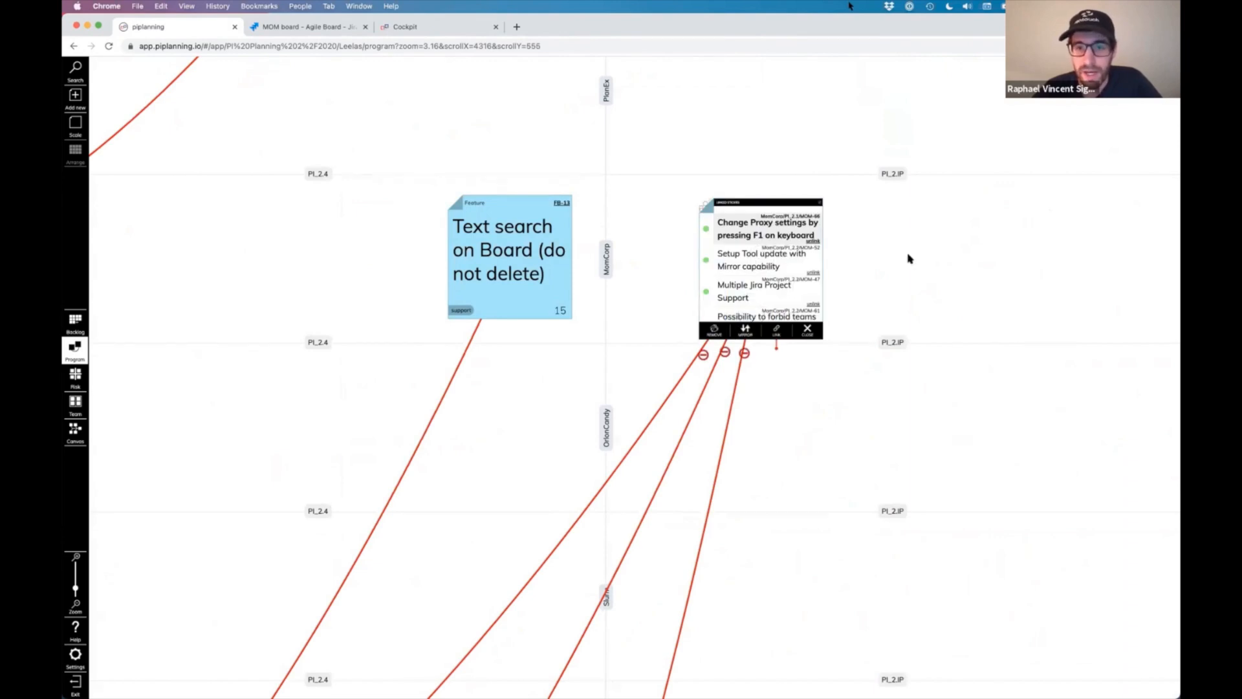
scroll(909, 257, "up", 5)
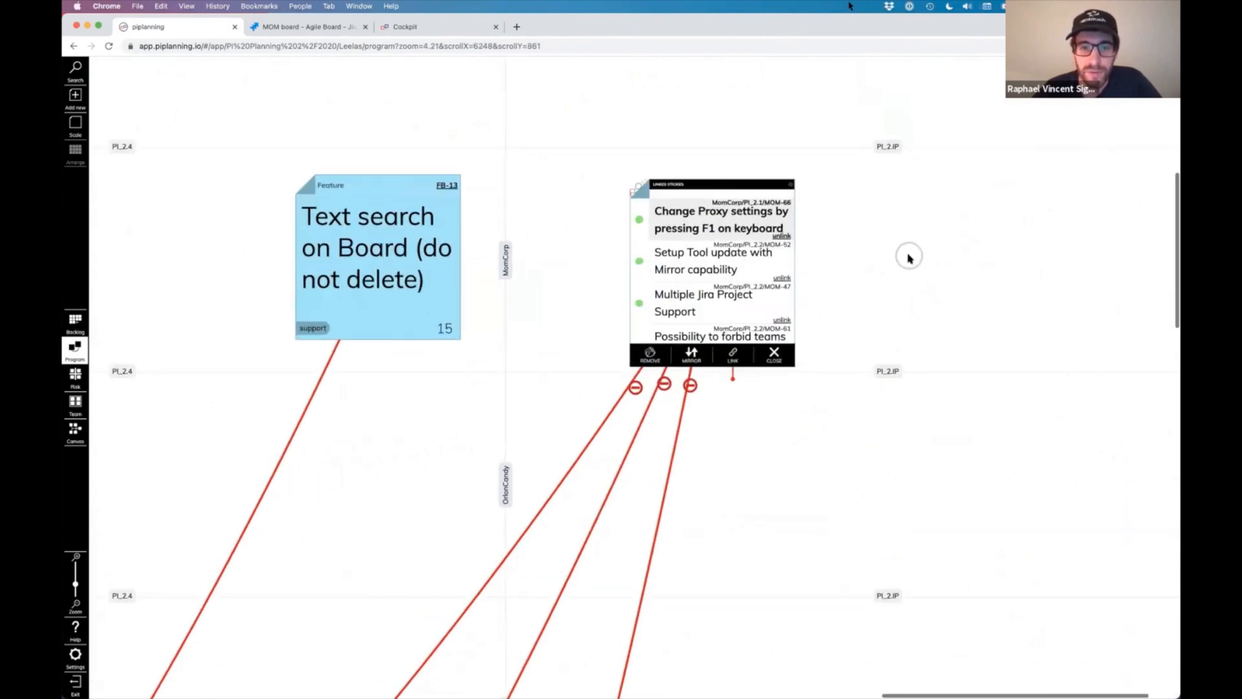
scroll(557, 331, "up", 4)
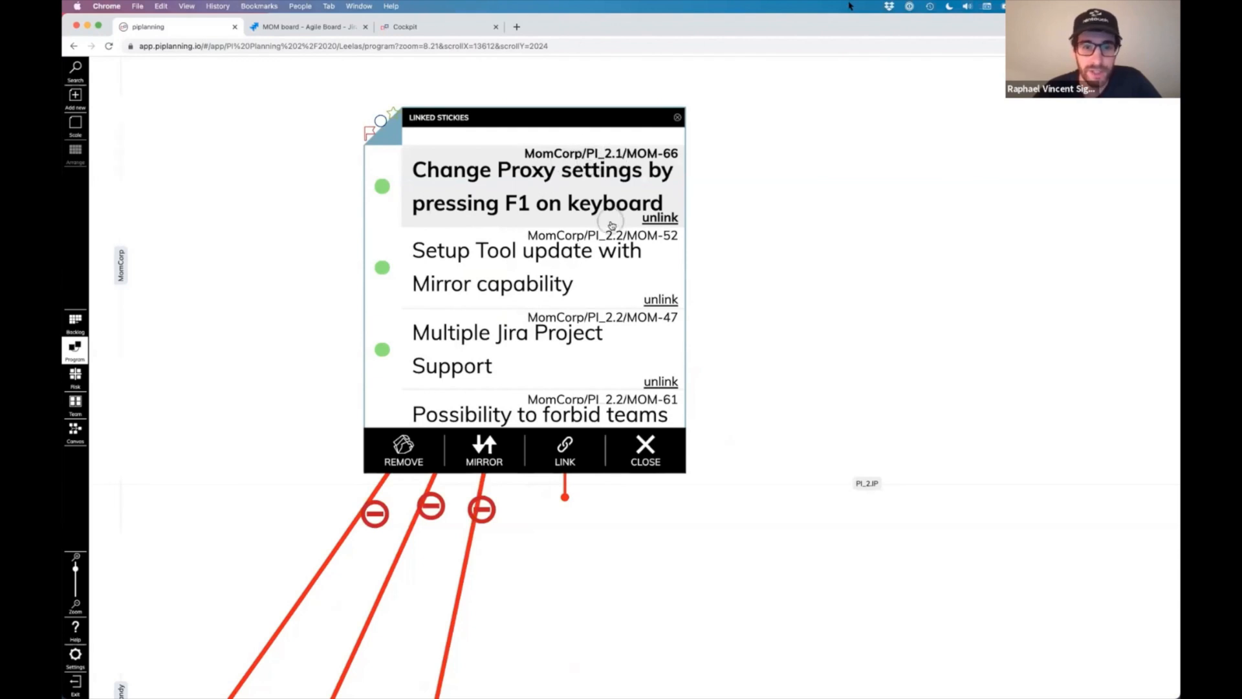
scroll(584, 295, "down", 5)
scroll(582, 291, "up", 5)
left_click(649, 439)
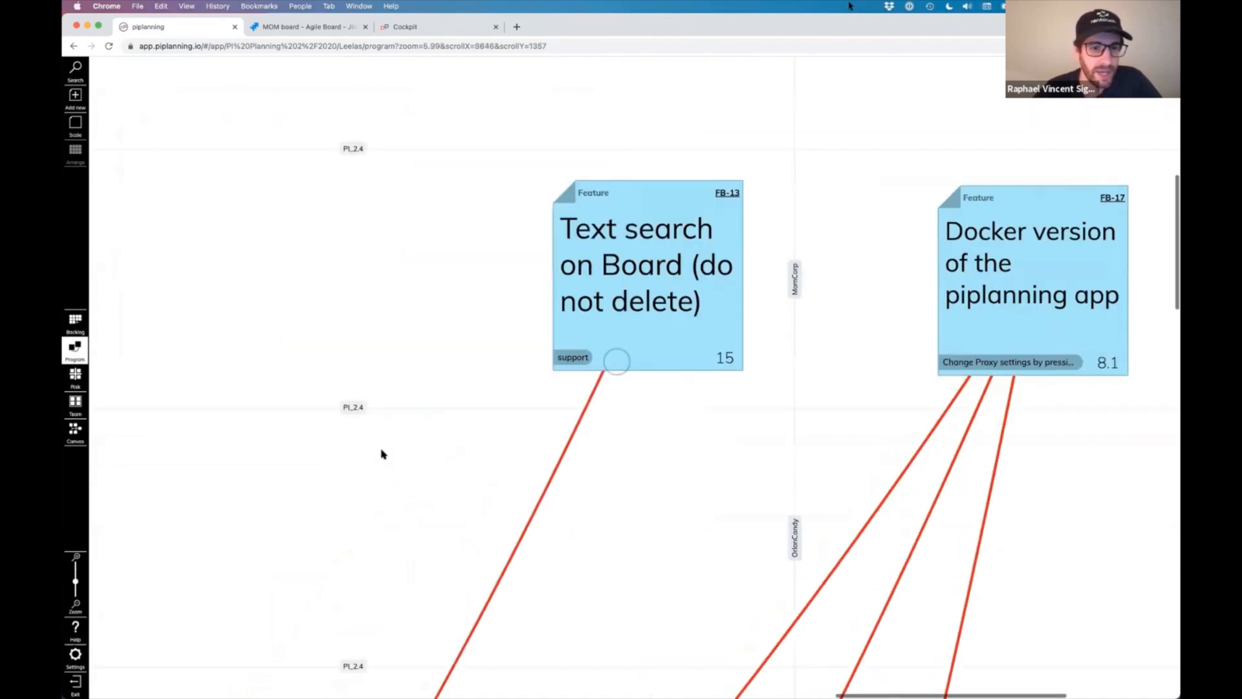
scroll(427, 413, "down", 3)
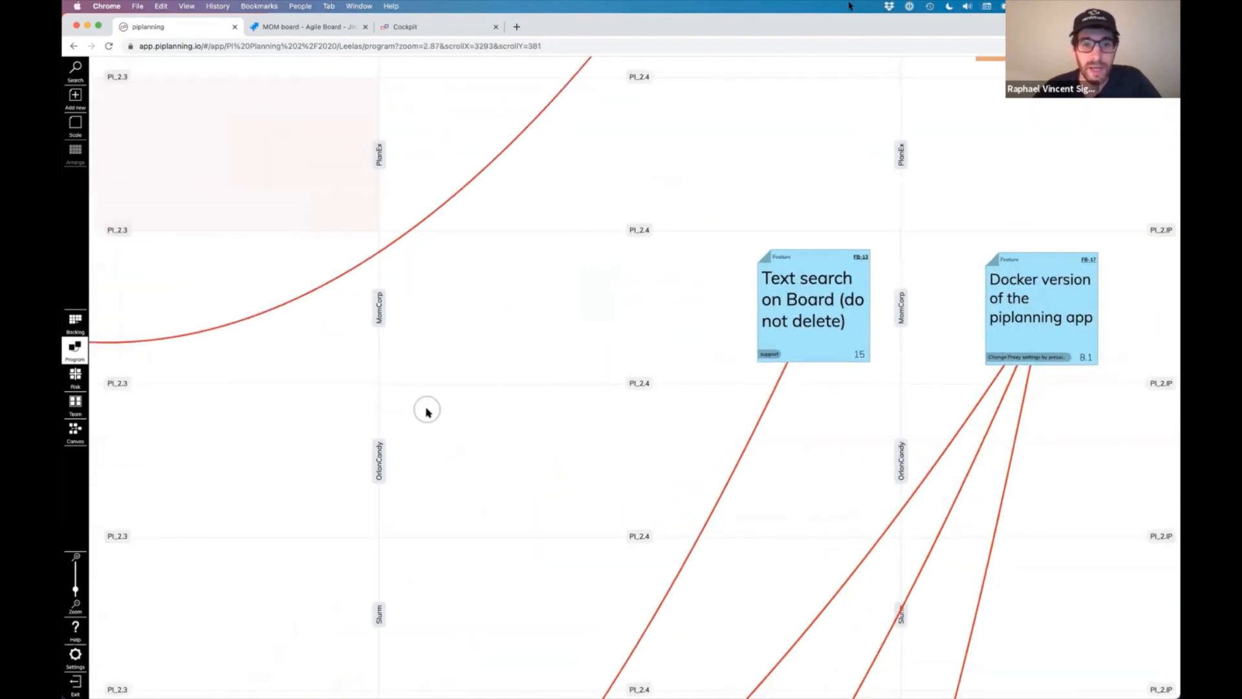
In the side-by-side Program Board view, move the feature "Text search on Board (do not delete)" earlier within PI_2.4 in the MomCorp row.
key("ctrl+Right")
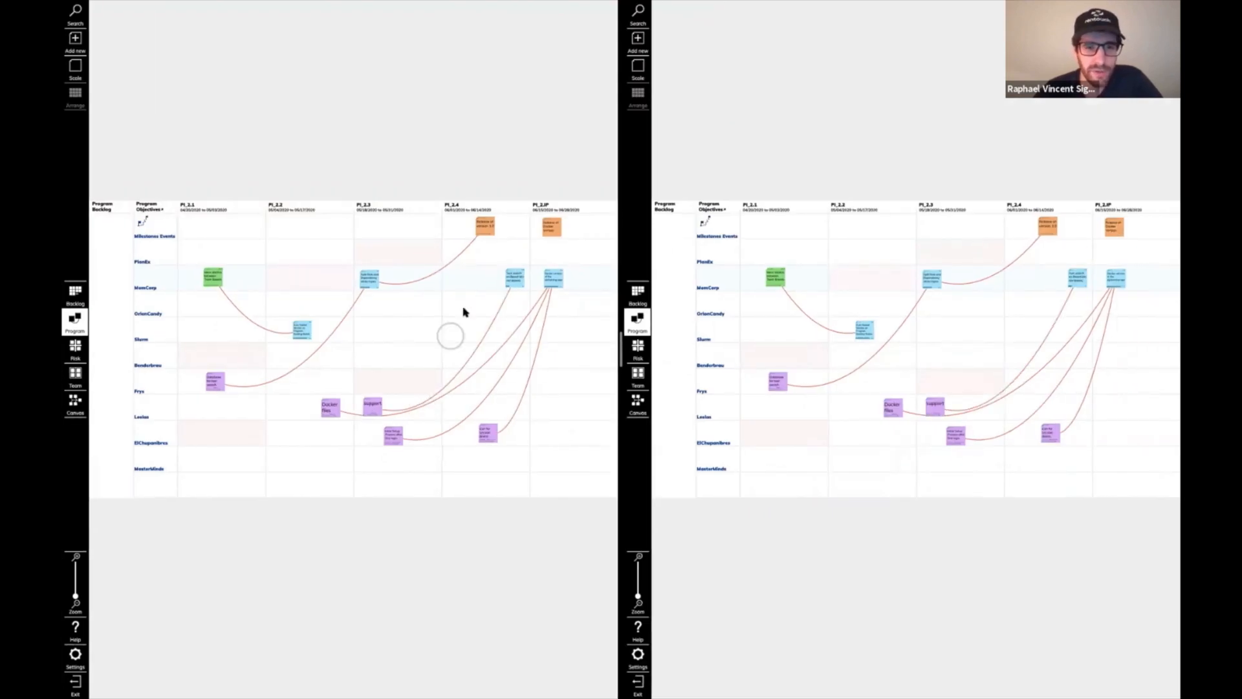
scroll(463, 308, "up", 5)
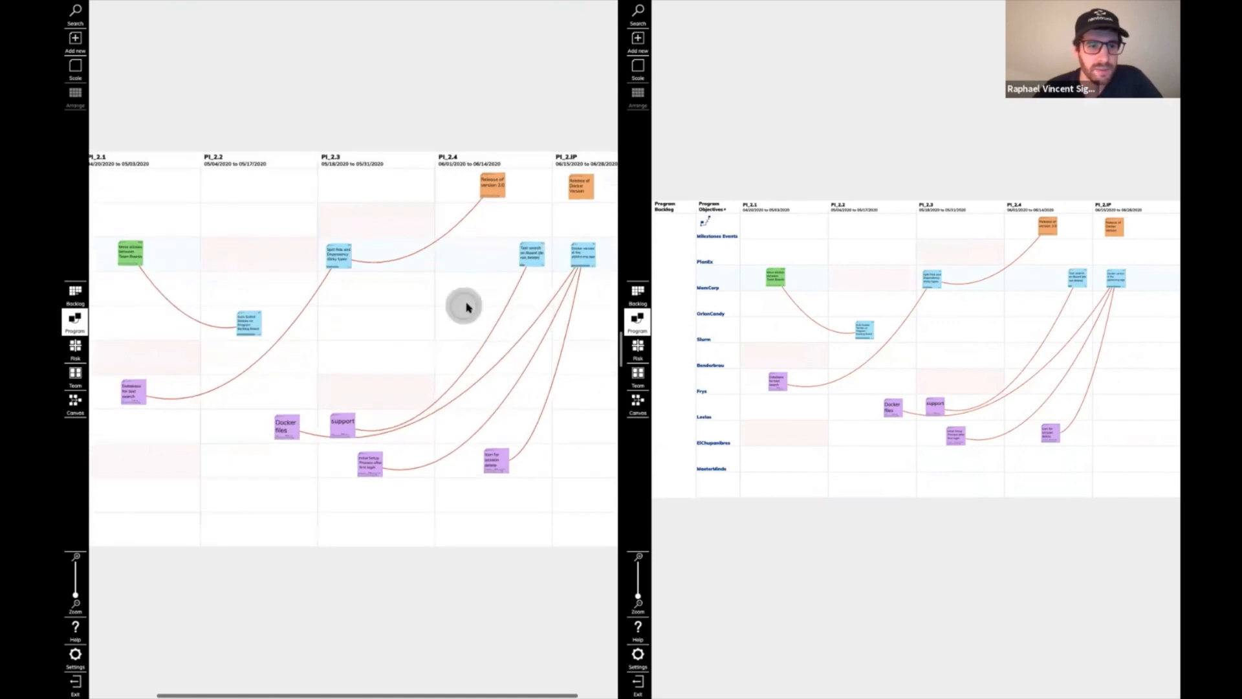
left_click_drag(471, 297, 353, 339)
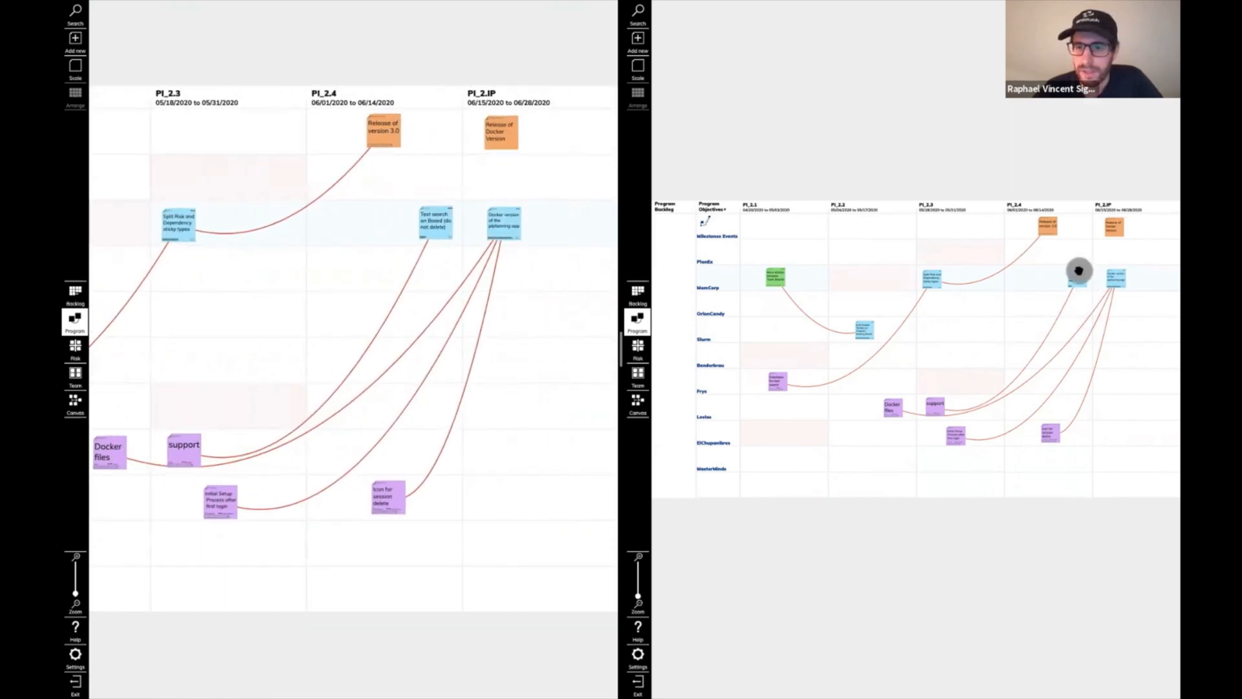
left_click_drag(1073, 283, 1046, 297)
left_click_drag(965, 402, 1041, 274)
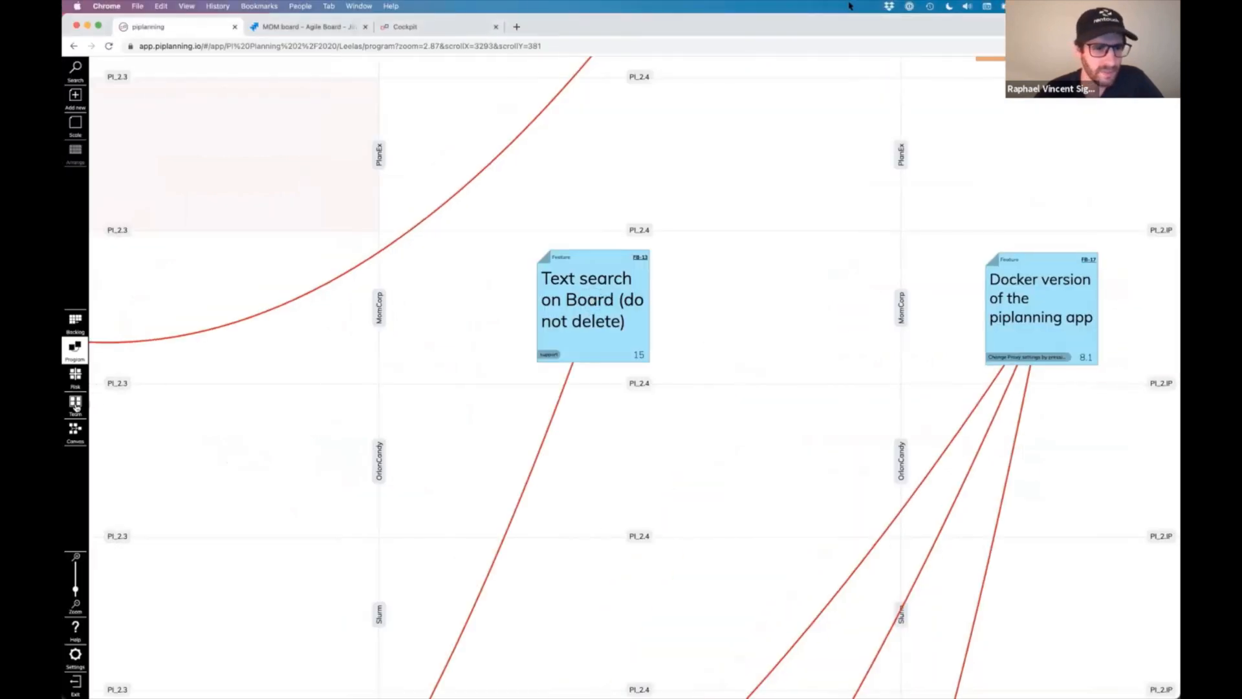
In the main piplanning window, leave the Program Board and open the MomCorp team board.
left_click(76, 403)
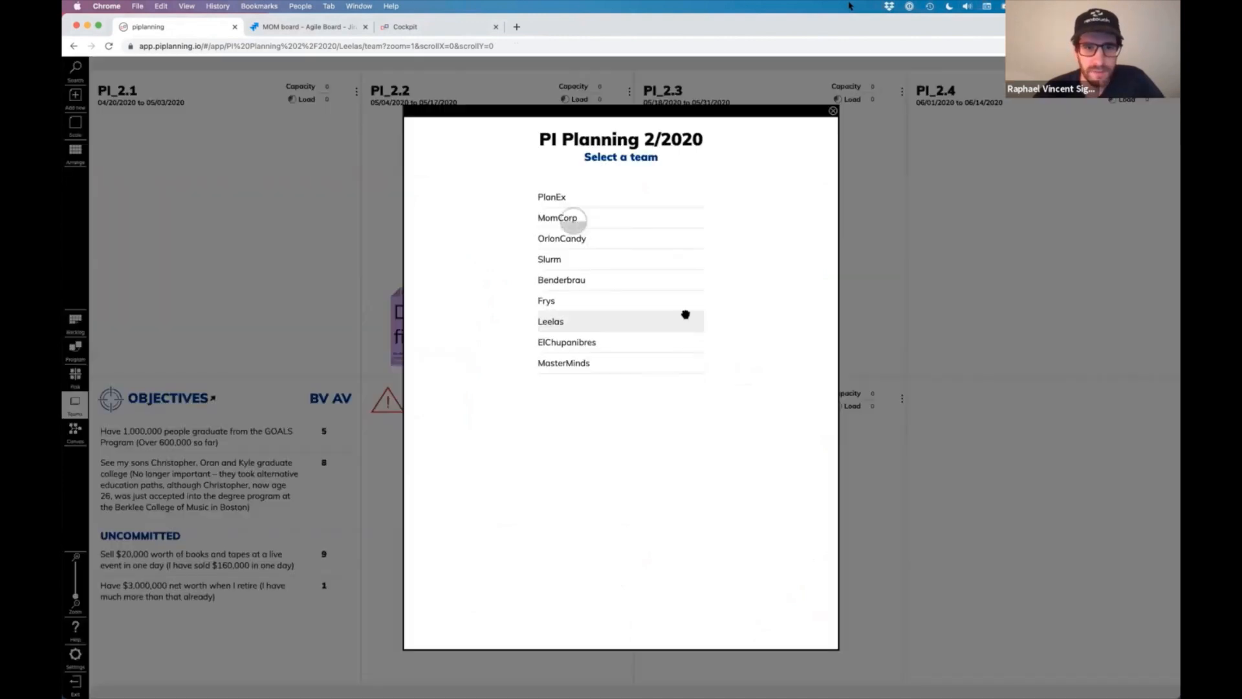
left_click(573, 221)
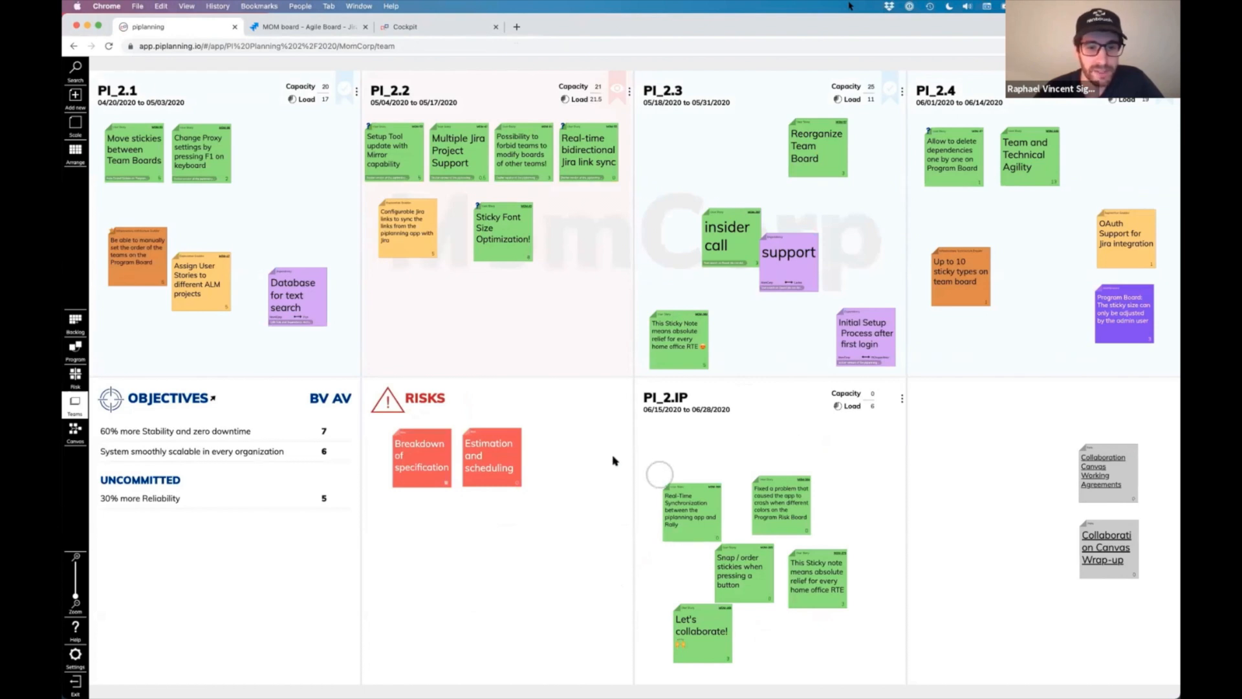
Add a Risk sticky with the text "risk" to the Risks area of the MomCorp team board.
left_click(567, 458)
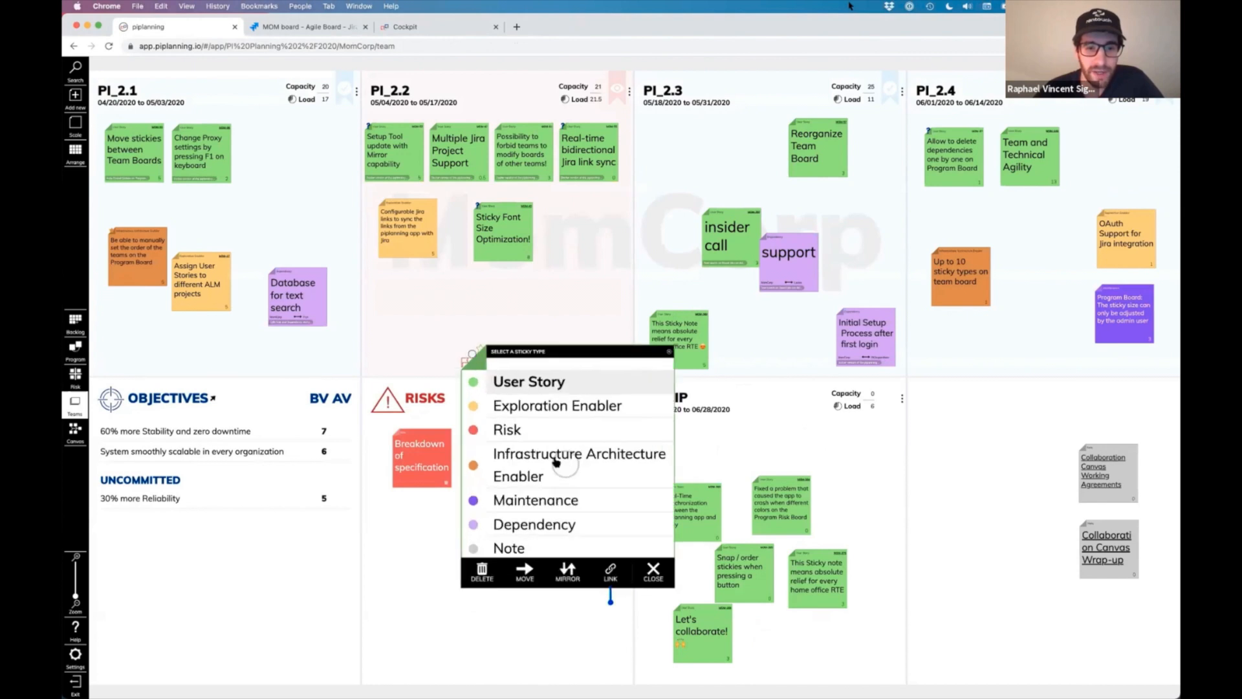
left_click(508, 430)
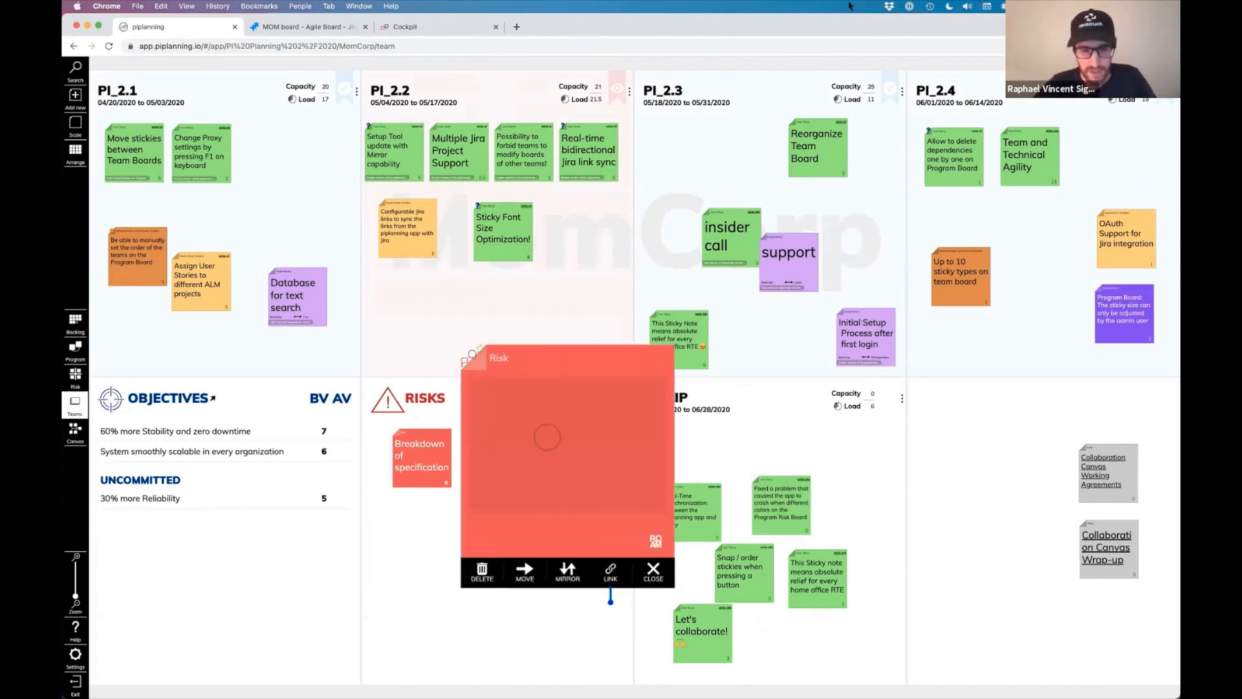
type("risk")
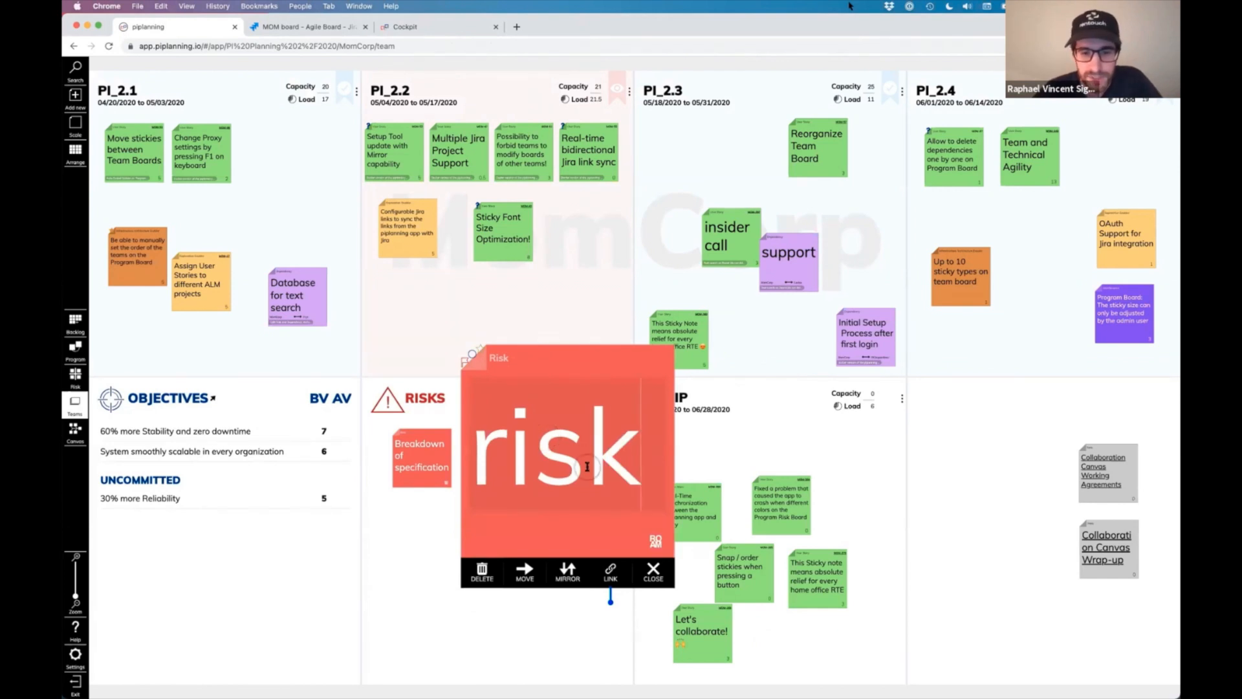
Set the ROAM status of the "risk" sticky to Accepted and mirror the sticky to the Program Risk Board.
left_click(655, 542)
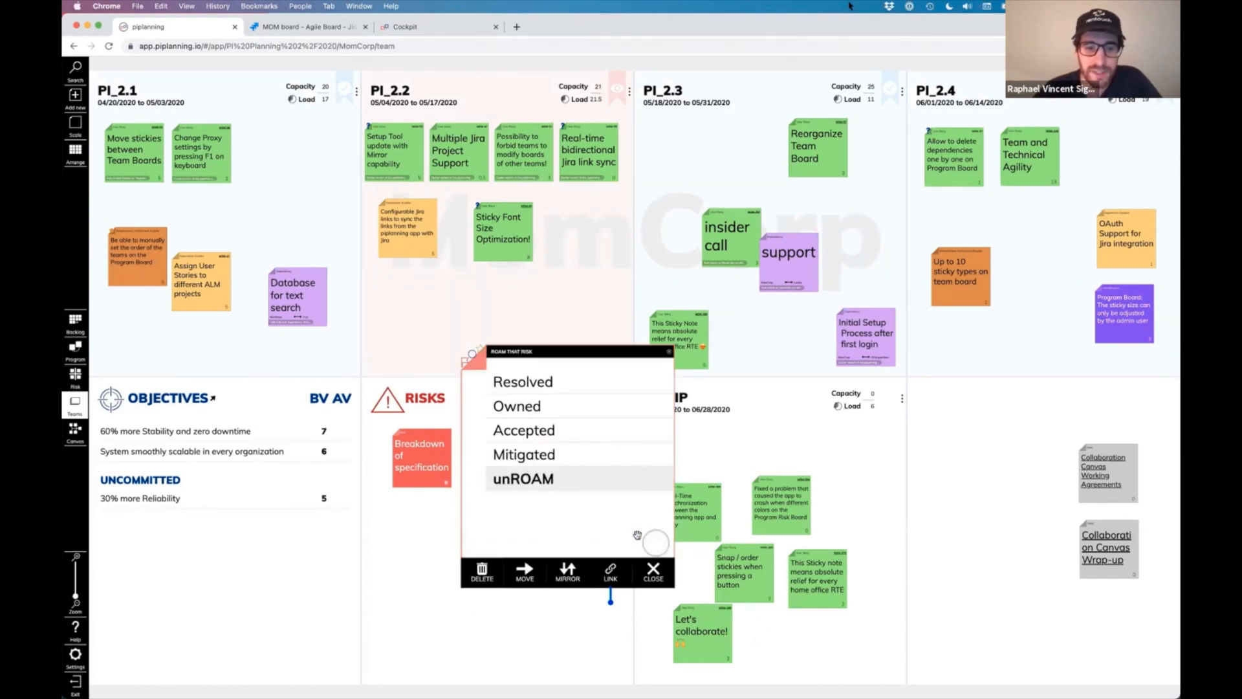
left_click(520, 428)
left_click(576, 454)
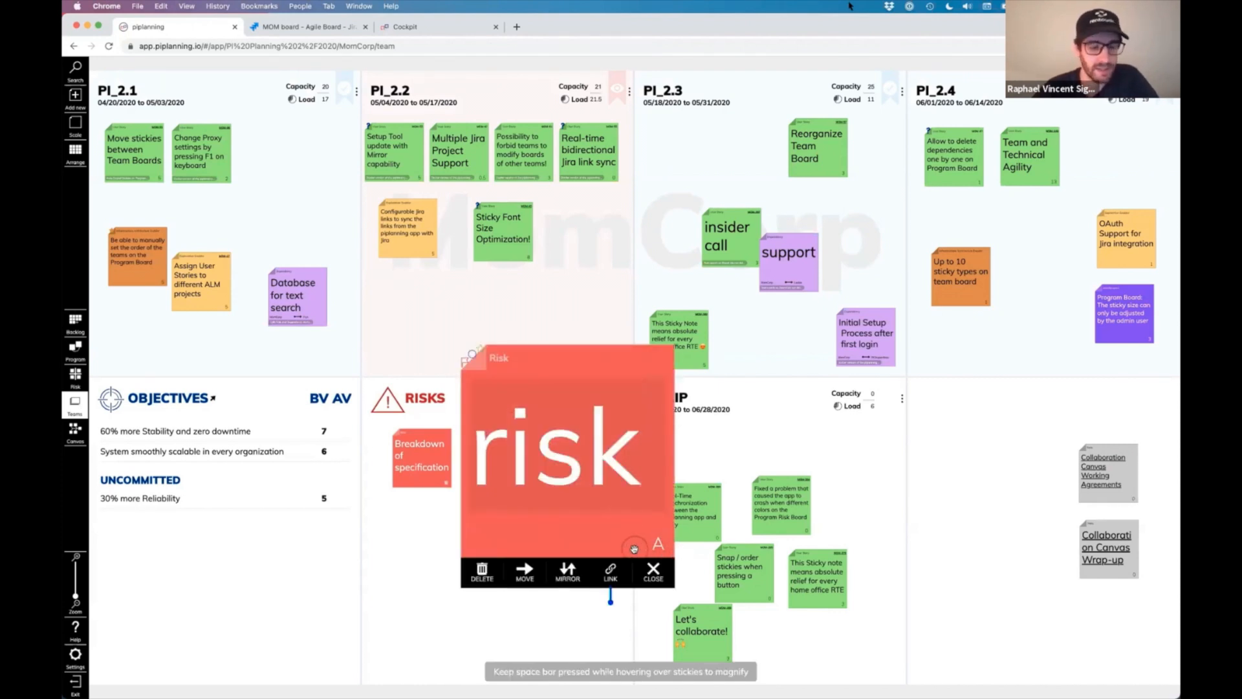
left_click(567, 571)
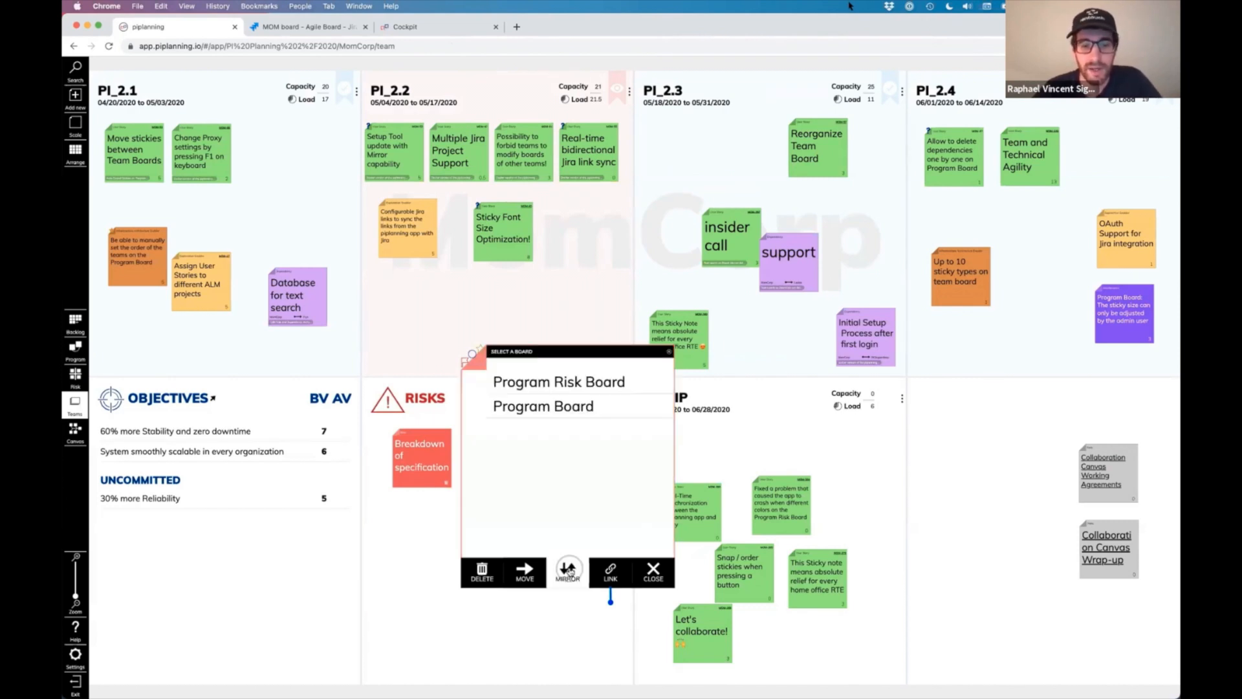
left_click(543, 383)
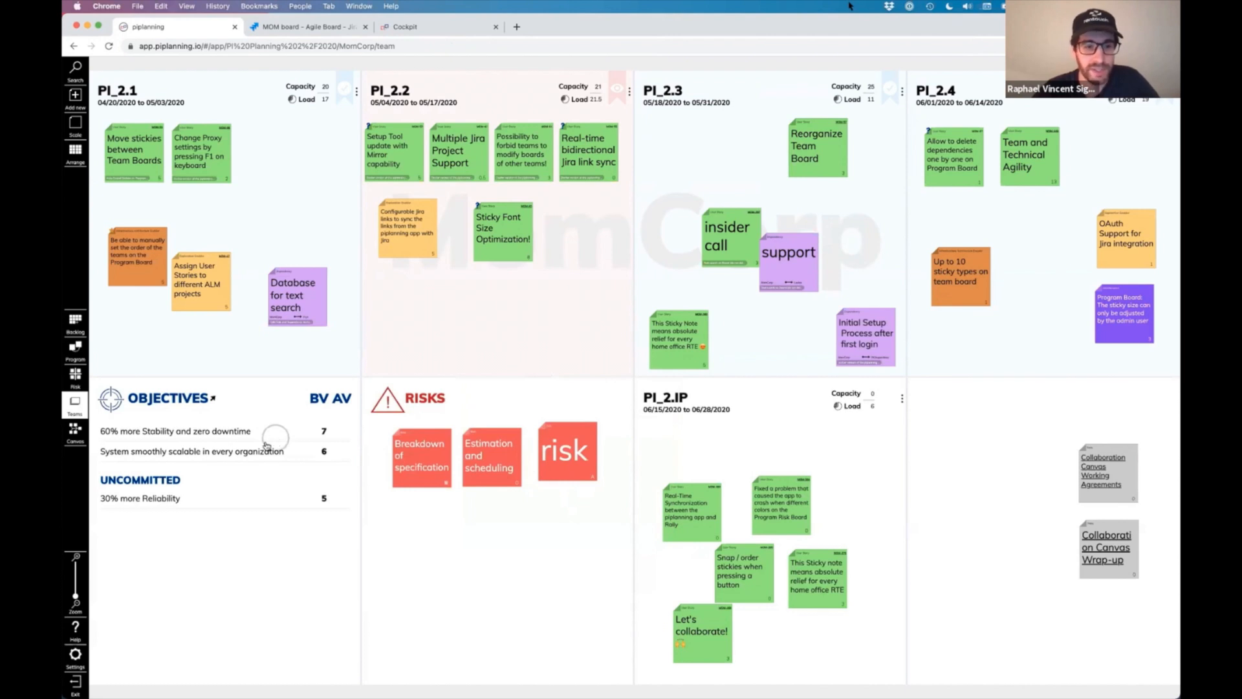
On the Program Risk Board, move the "risk" sticky from Risk submissions into the Mitigated quadrant.
left_click(75, 376)
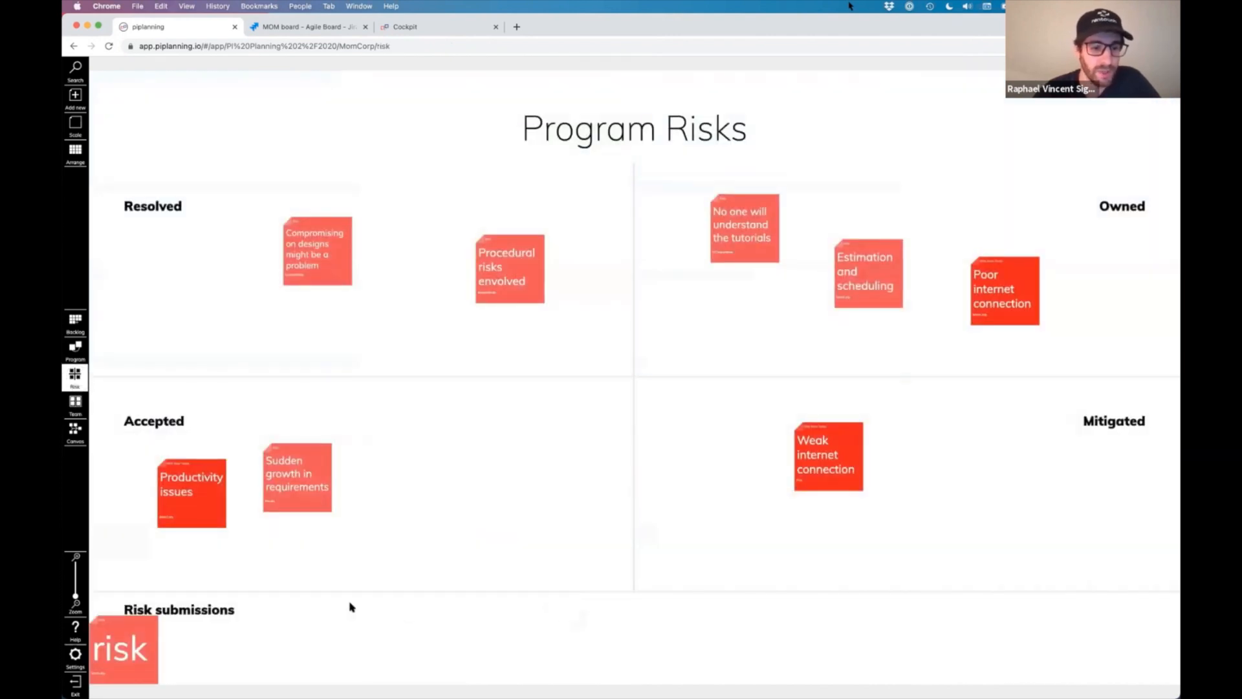
left_click_drag(167, 626, 393, 609)
left_click(387, 618)
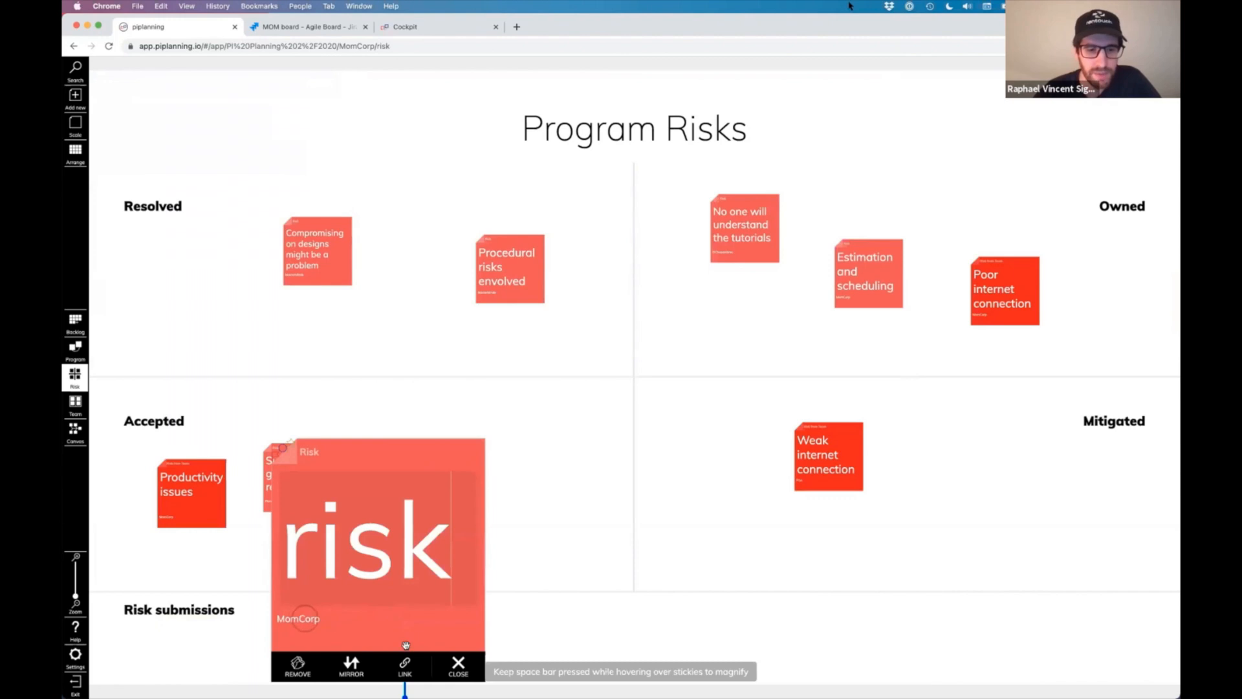
left_click(458, 667)
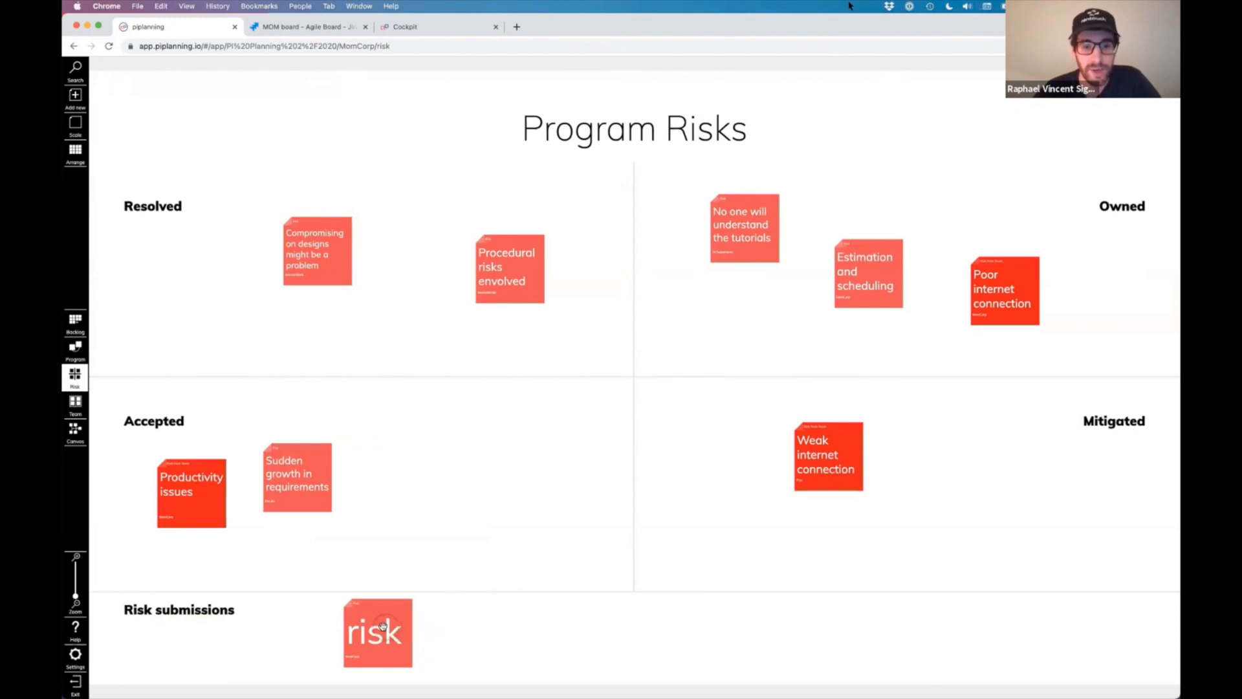
left_click_drag(368, 633, 703, 446)
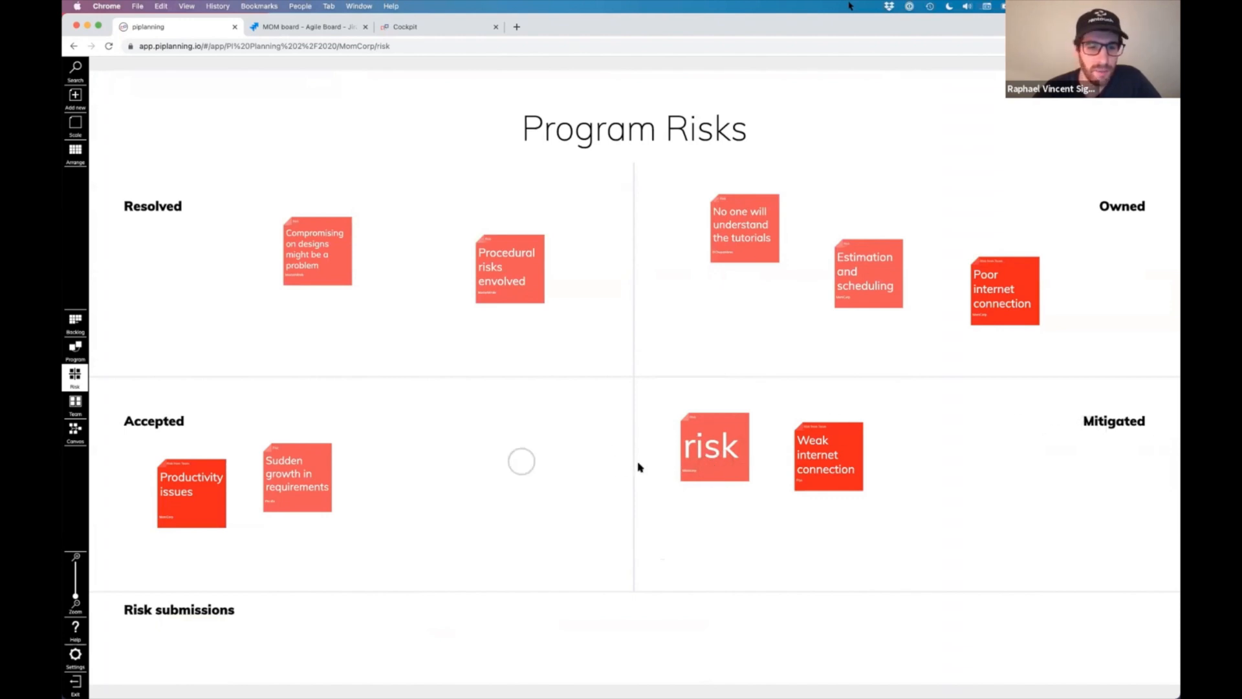
Return to the MomCorp team board and check the ROAM status on the "risk" sticky.
left_click(75, 401)
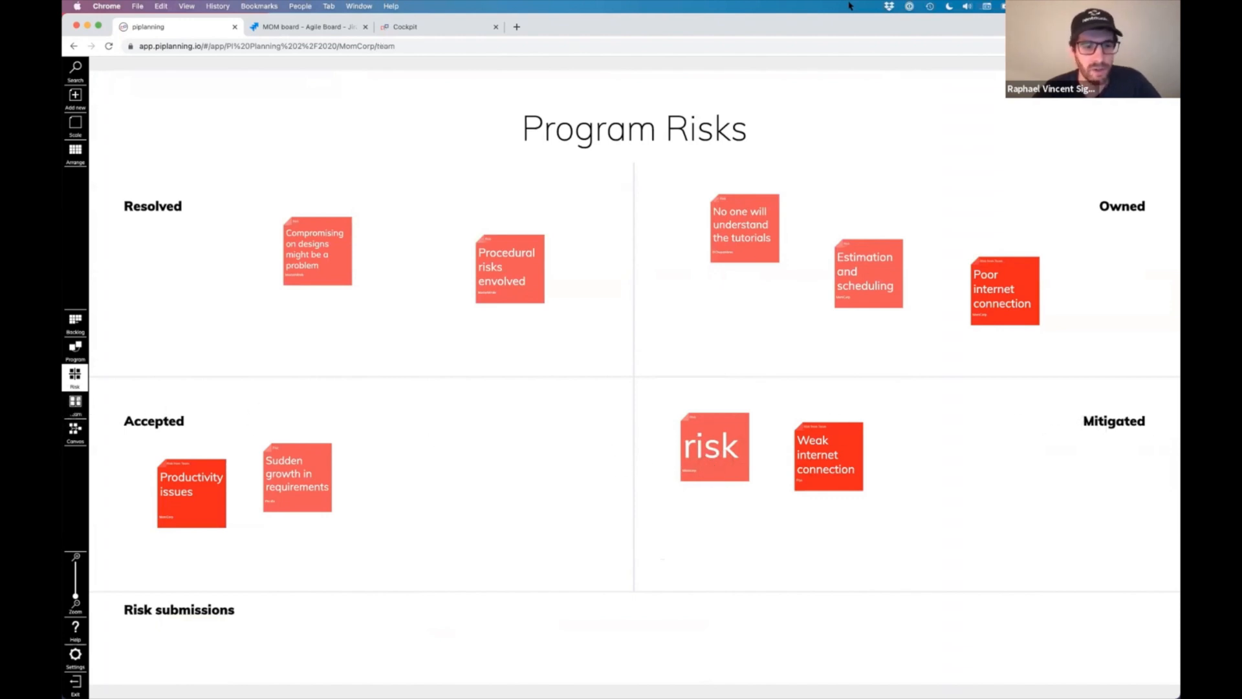
left_click(585, 473)
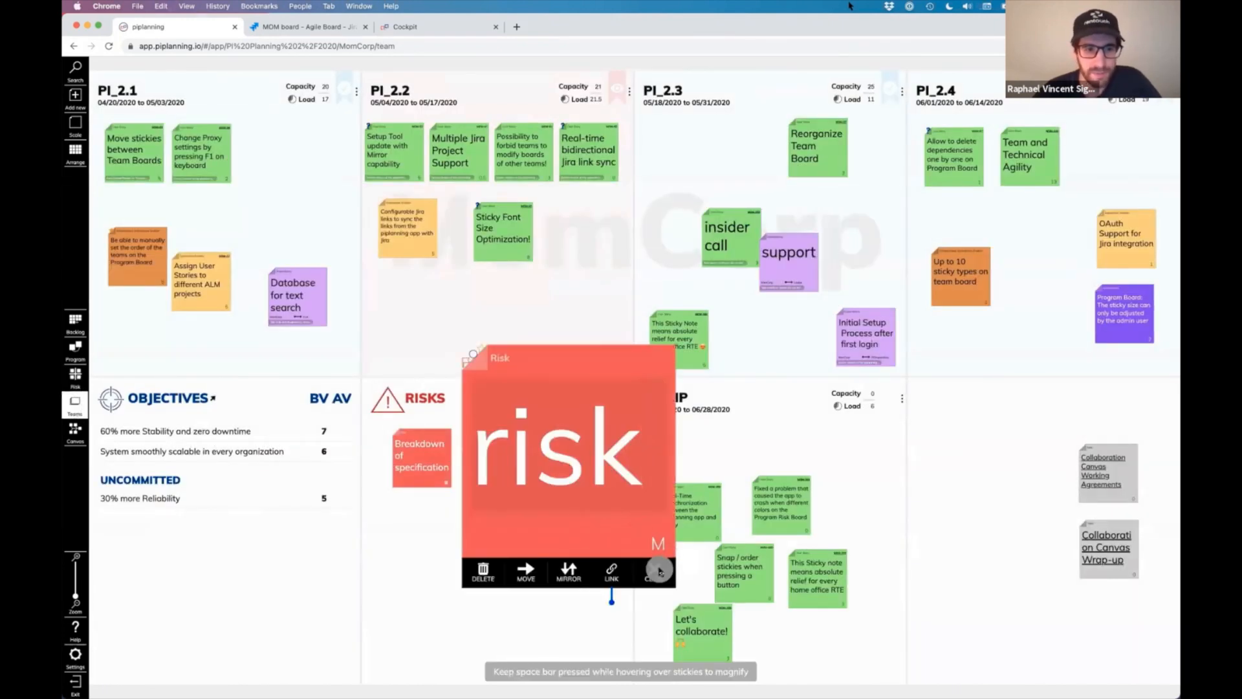
left_click(655, 571)
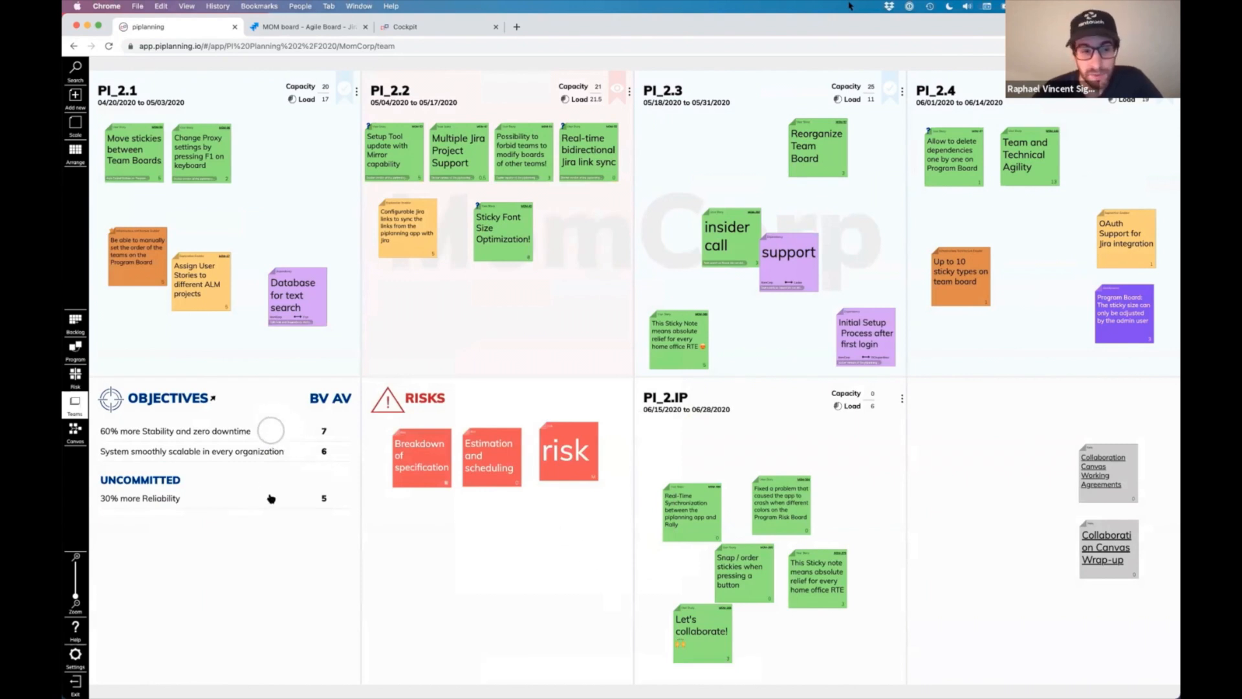
Open MomCorp's team objectives and move "60% more Stability and zero downtime" under Uncommitted, below "30% more Reliability".
left_click(275, 544)
left_click(274, 544)
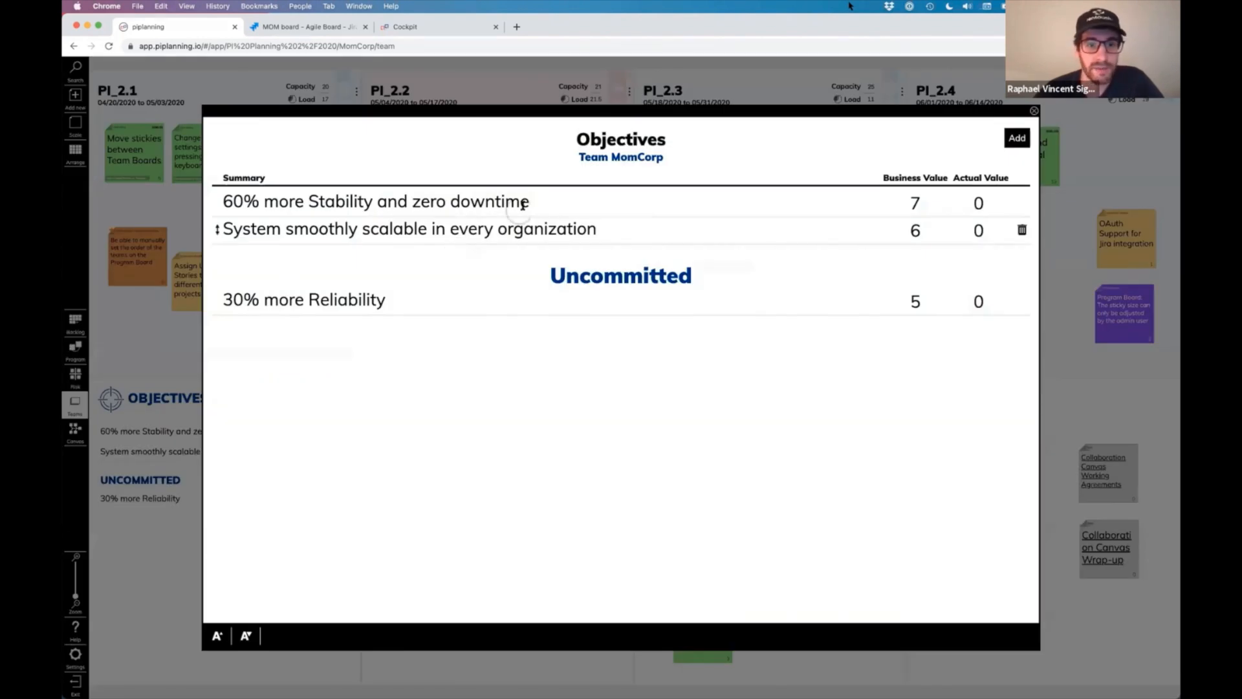
left_click(534, 203)
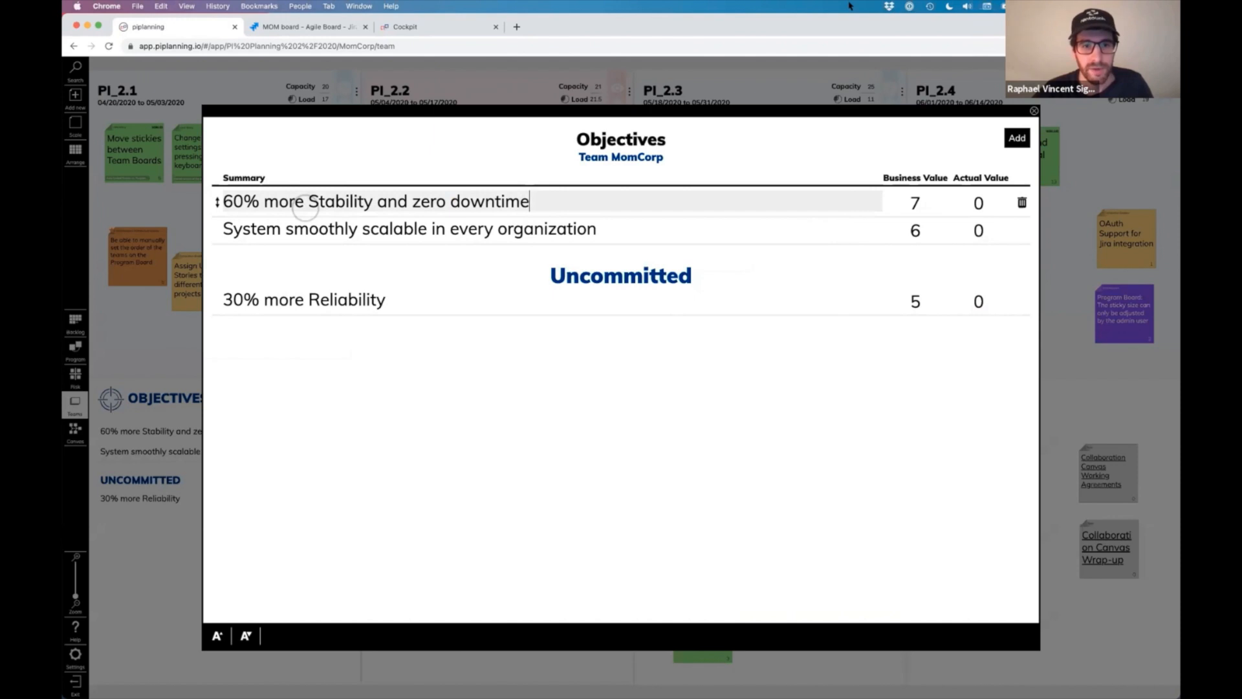
key("Return")
key("BackSpace")
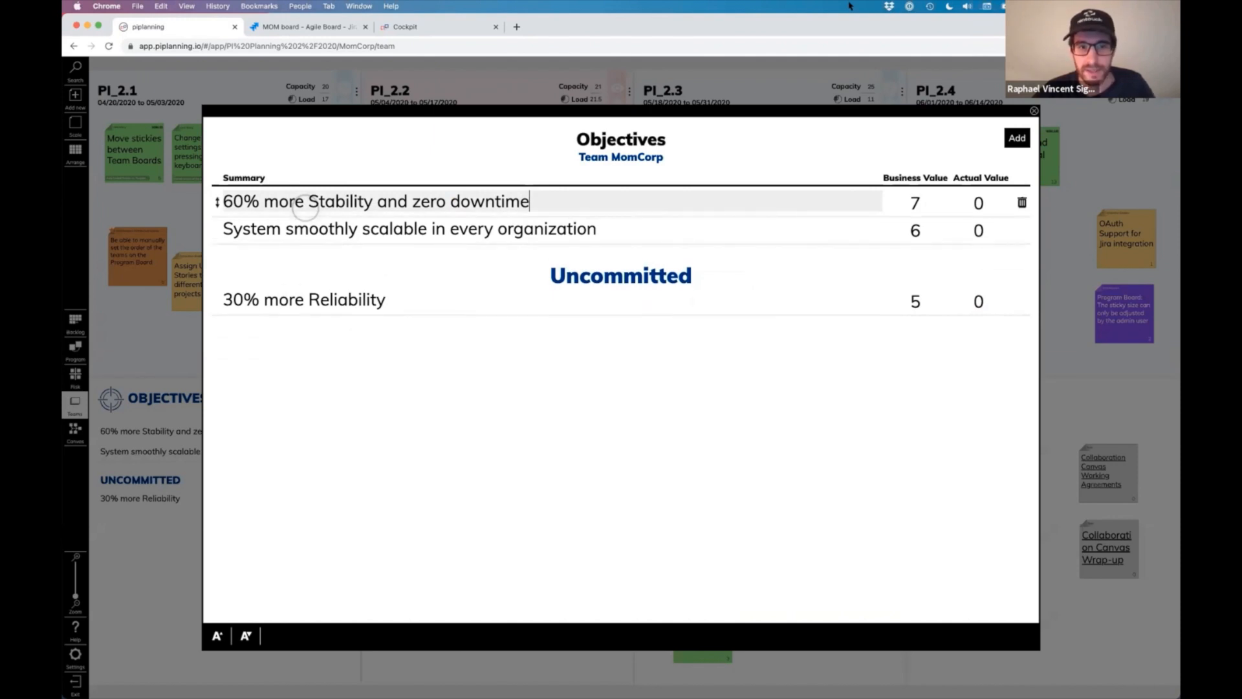
left_click(919, 203)
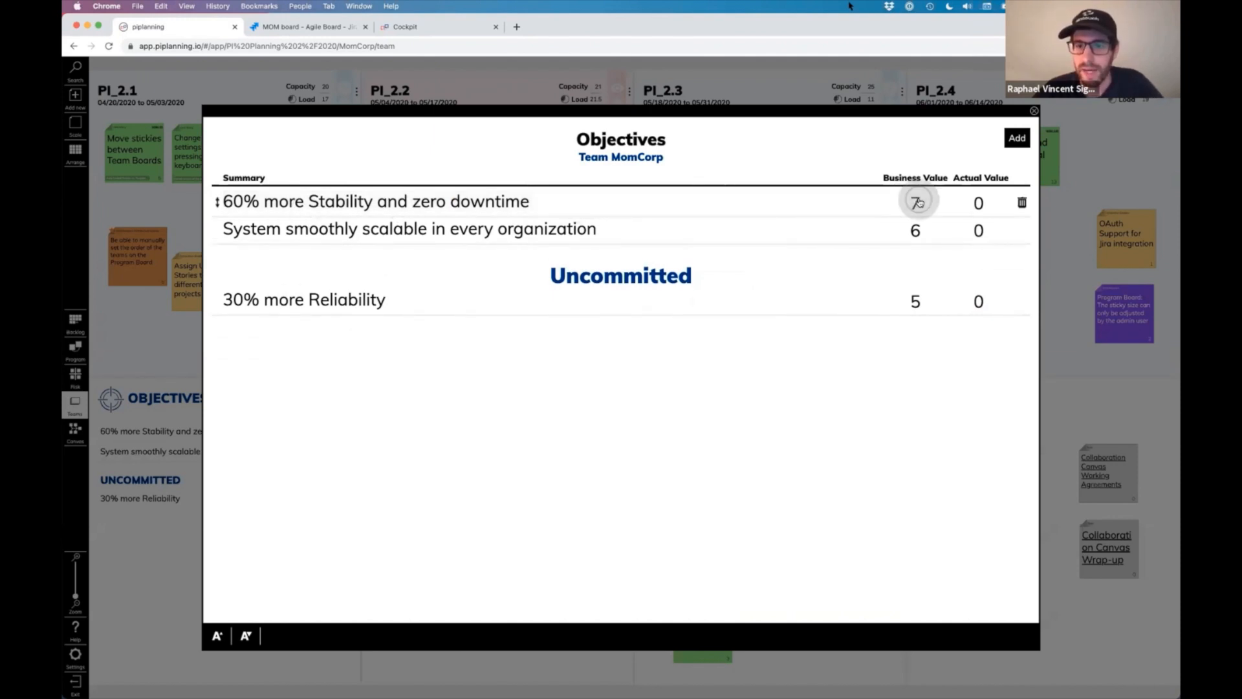
left_click(979, 204)
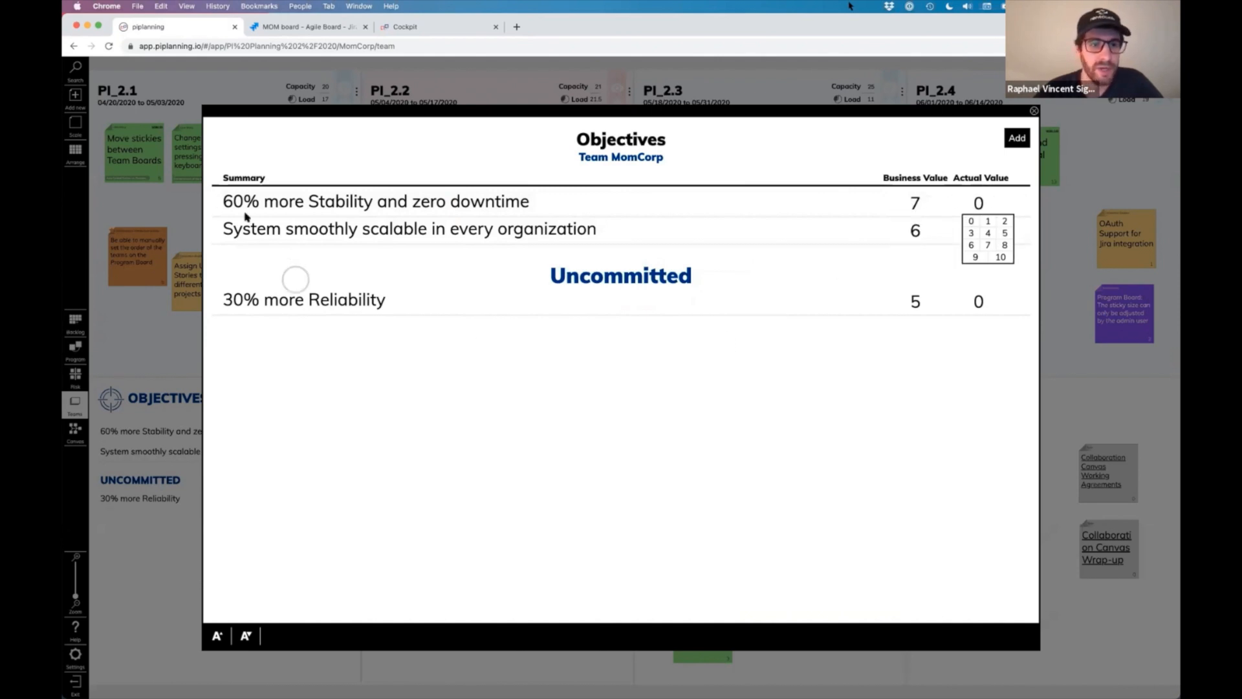
left_click_drag(217, 203, 233, 344)
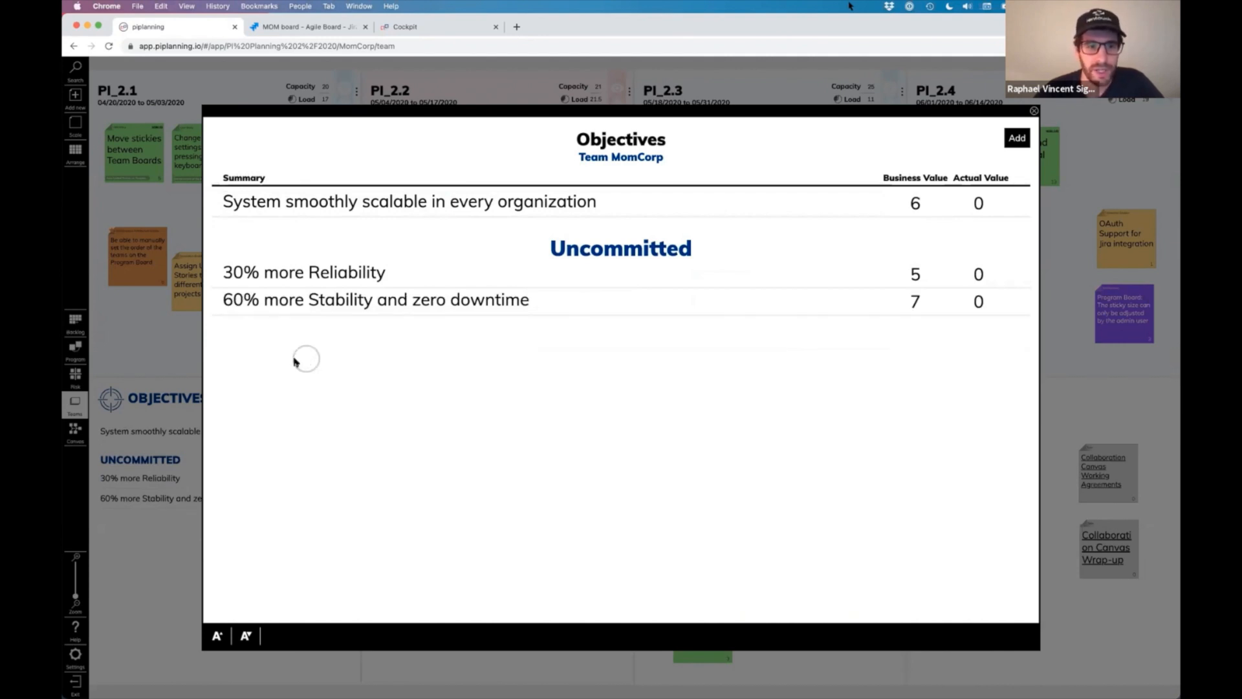
View the PI Objectives Overview of all teams and go from it to the ElChupanibres team board.
left_click(187, 380)
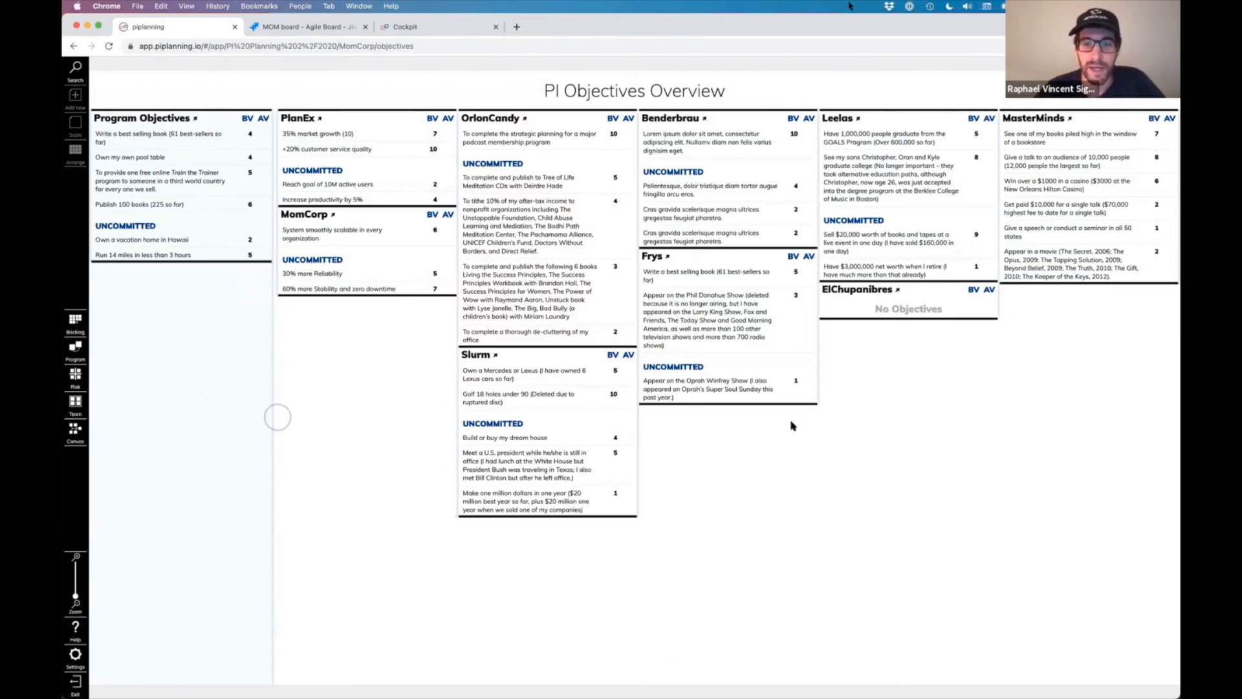
left_click(896, 314)
left_click(1034, 111)
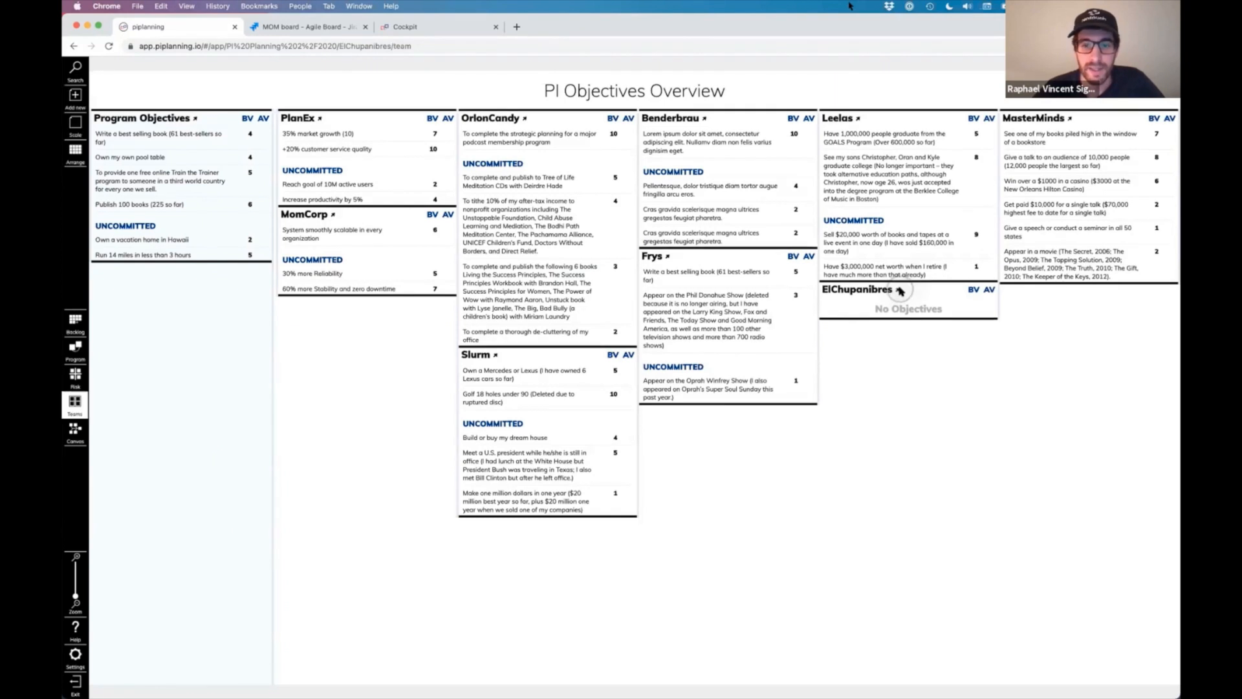
left_click(900, 289)
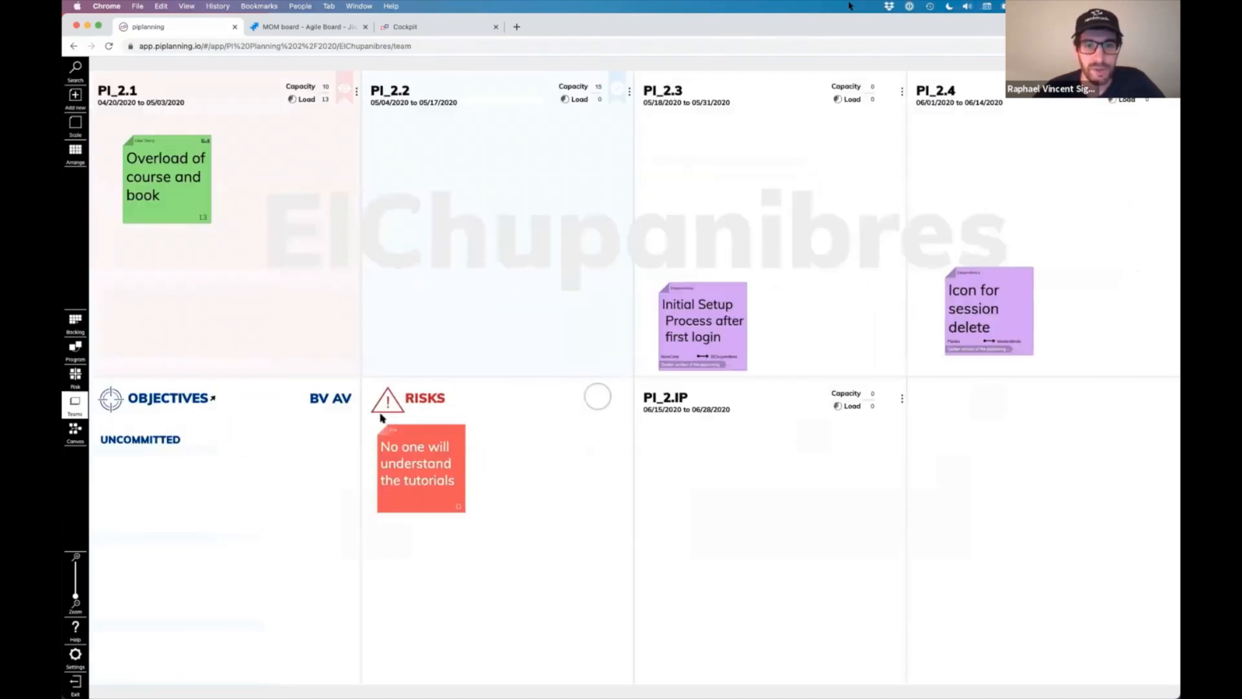
Revisit the PI Objectives Overview, return to the team boards and open the MomCorp board.
left_click(213, 400)
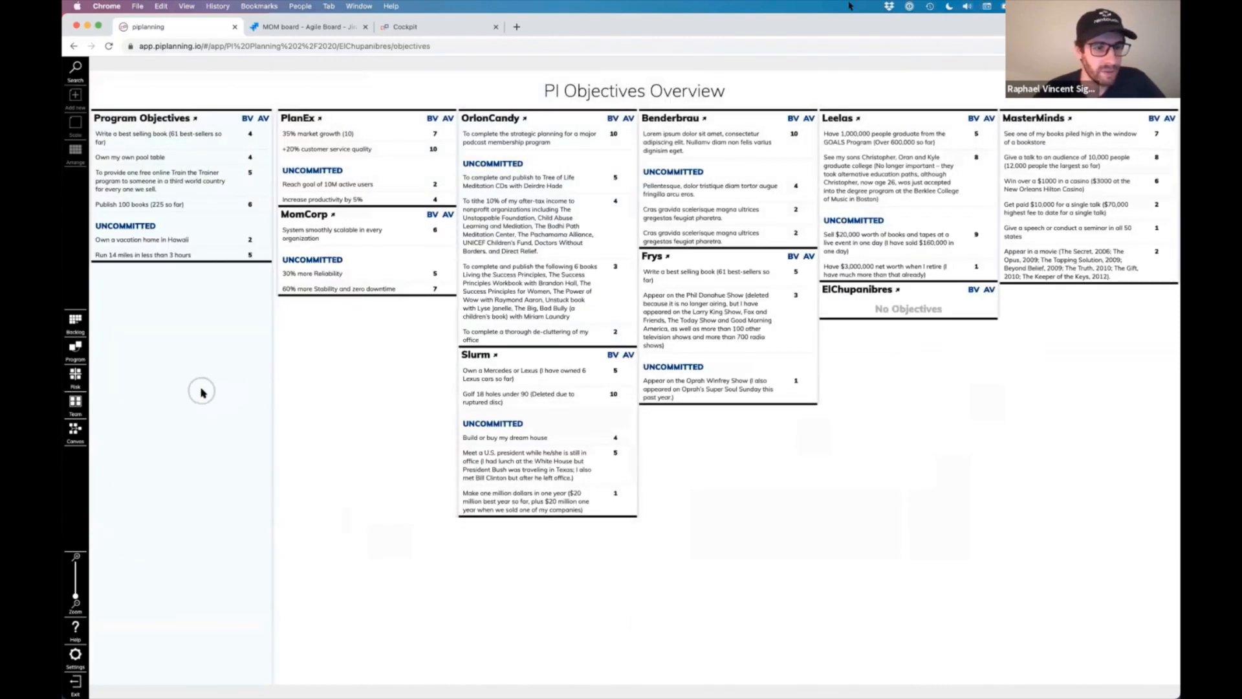
left_click(75, 404)
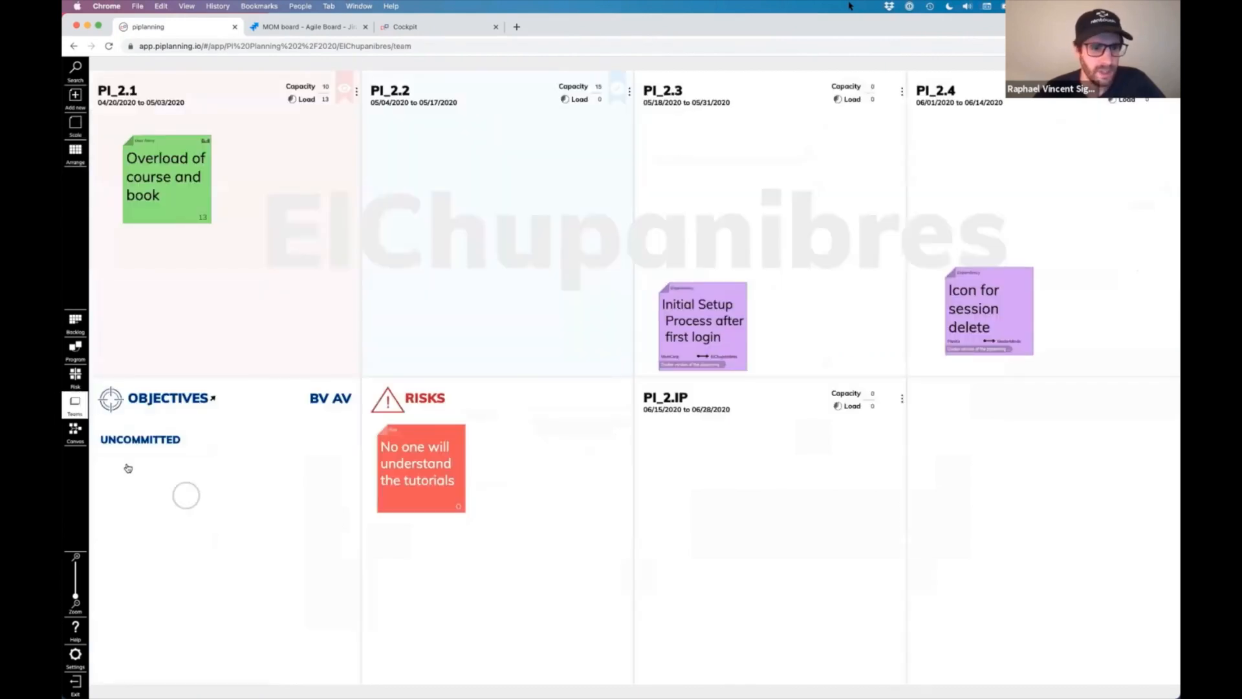
left_click(76, 409)
left_click(560, 220)
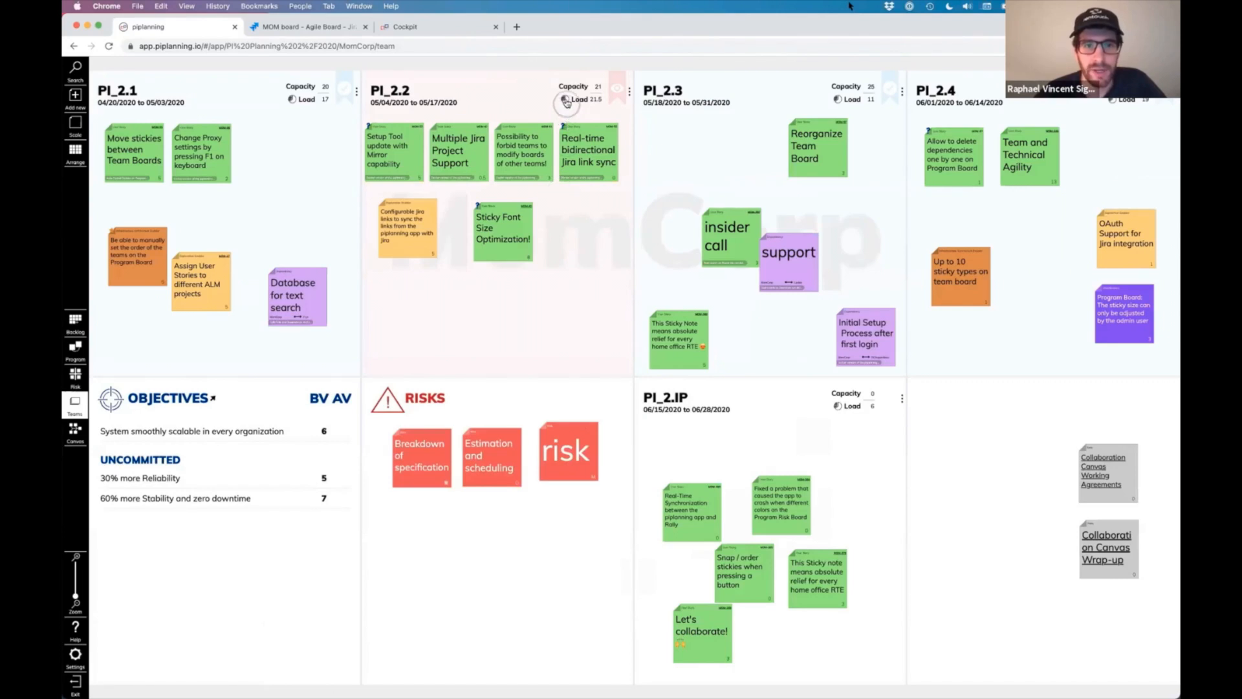
Examine MomCorp's load breakdown by sticky type for PI_2.2 and the Capacity Allocation across all iterations.
mouse_move(567, 102)
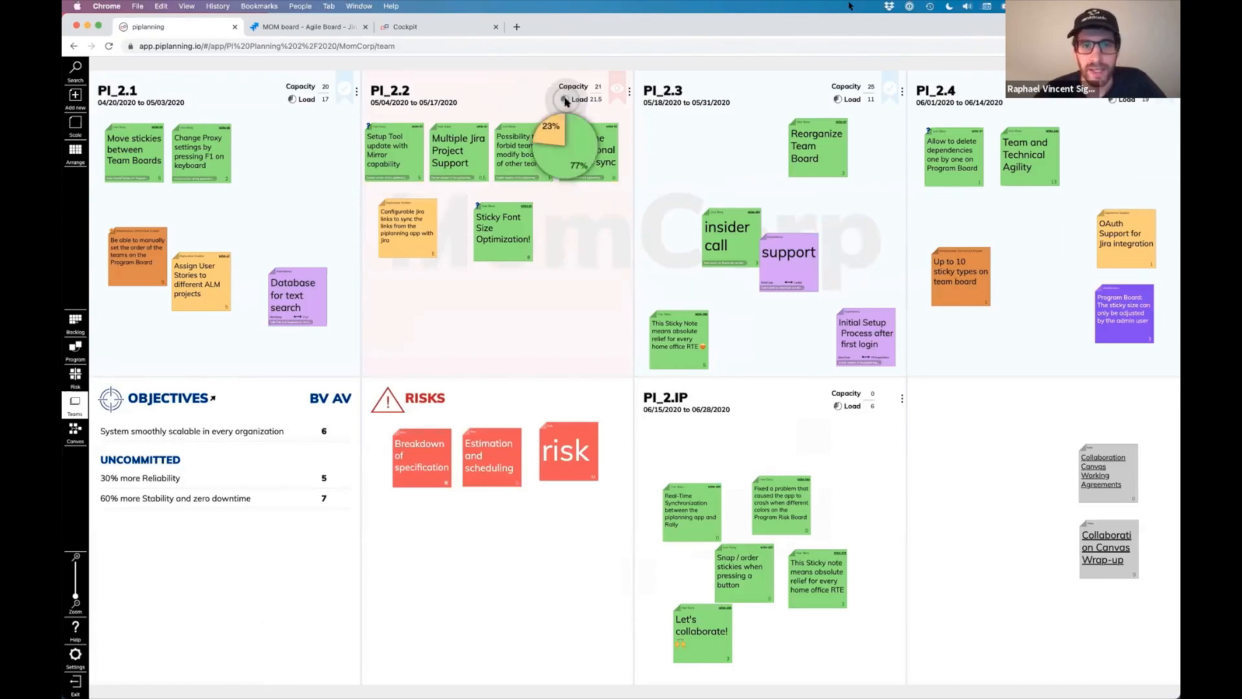
left_click(566, 101)
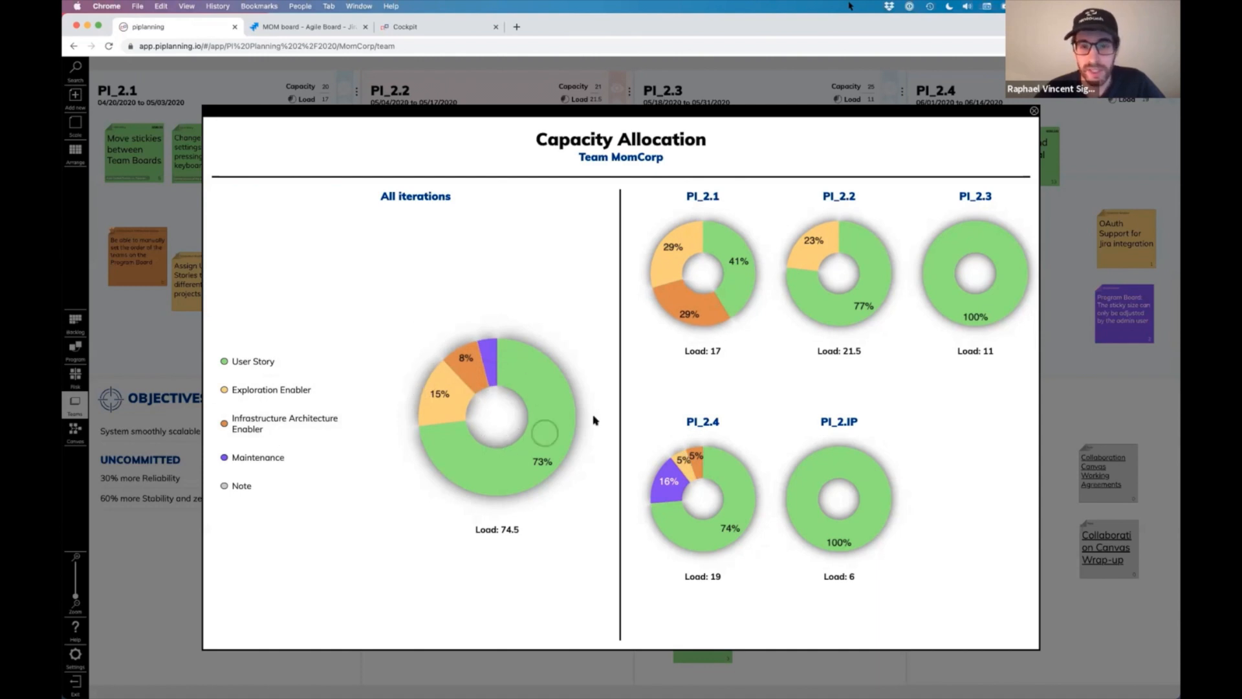
left_click(530, 90)
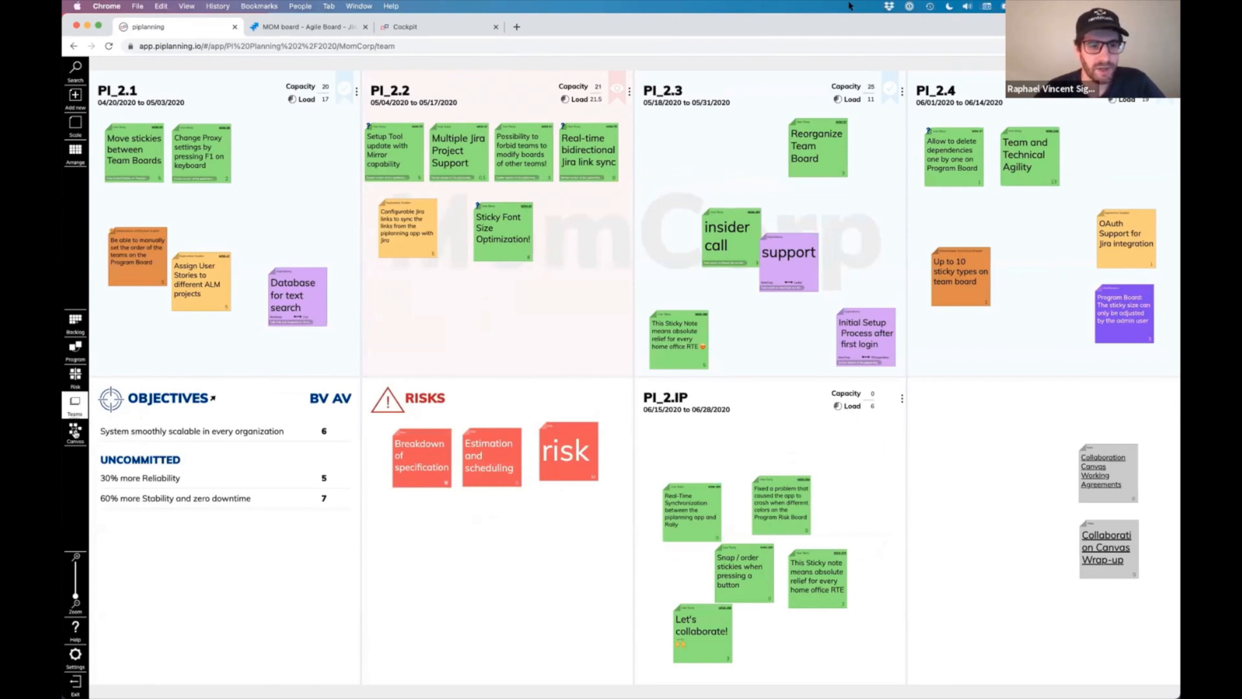
View the Working Agreements collaboration canvas and switch to the Agenda canvas.
left_click(75, 432)
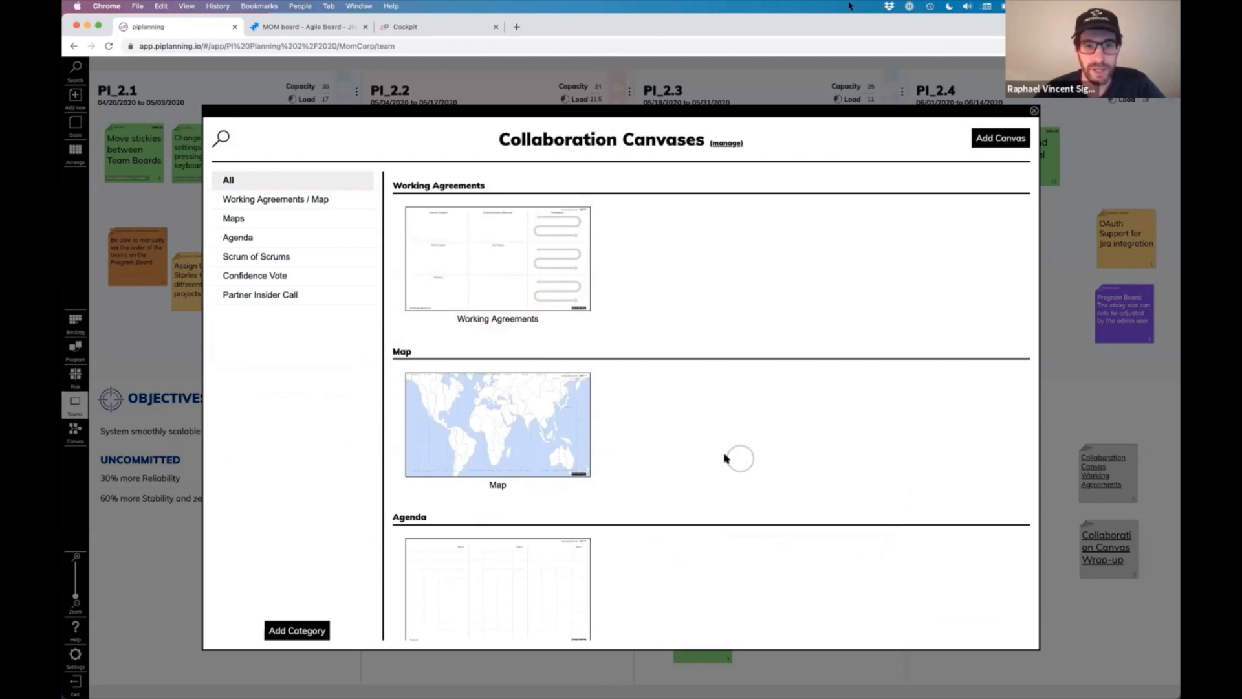
left_click(503, 255)
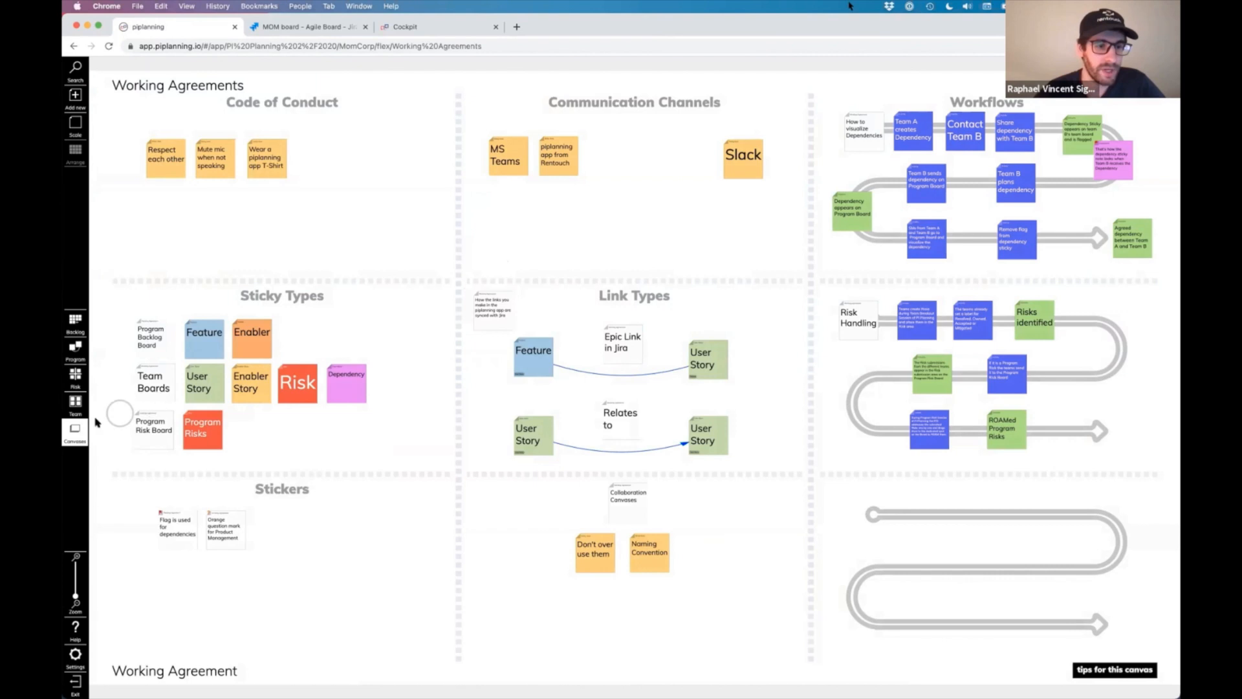
left_click(75, 430)
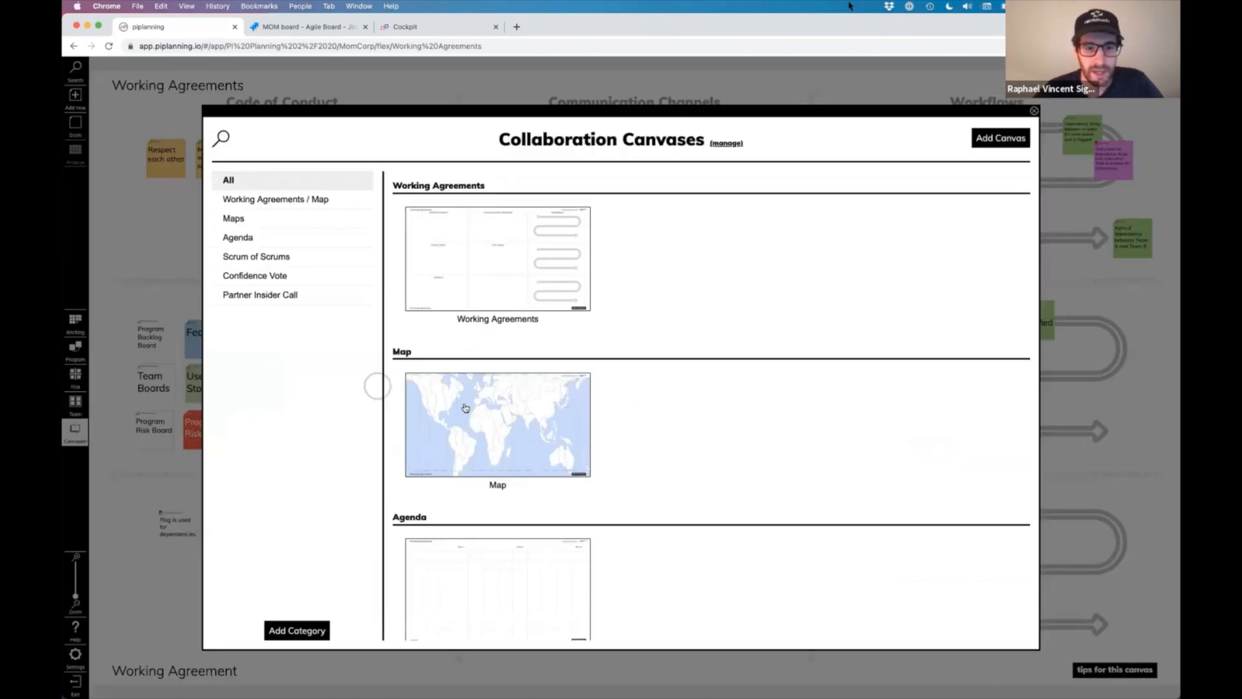
scroll(472, 388, "down", 4)
left_click(475, 374)
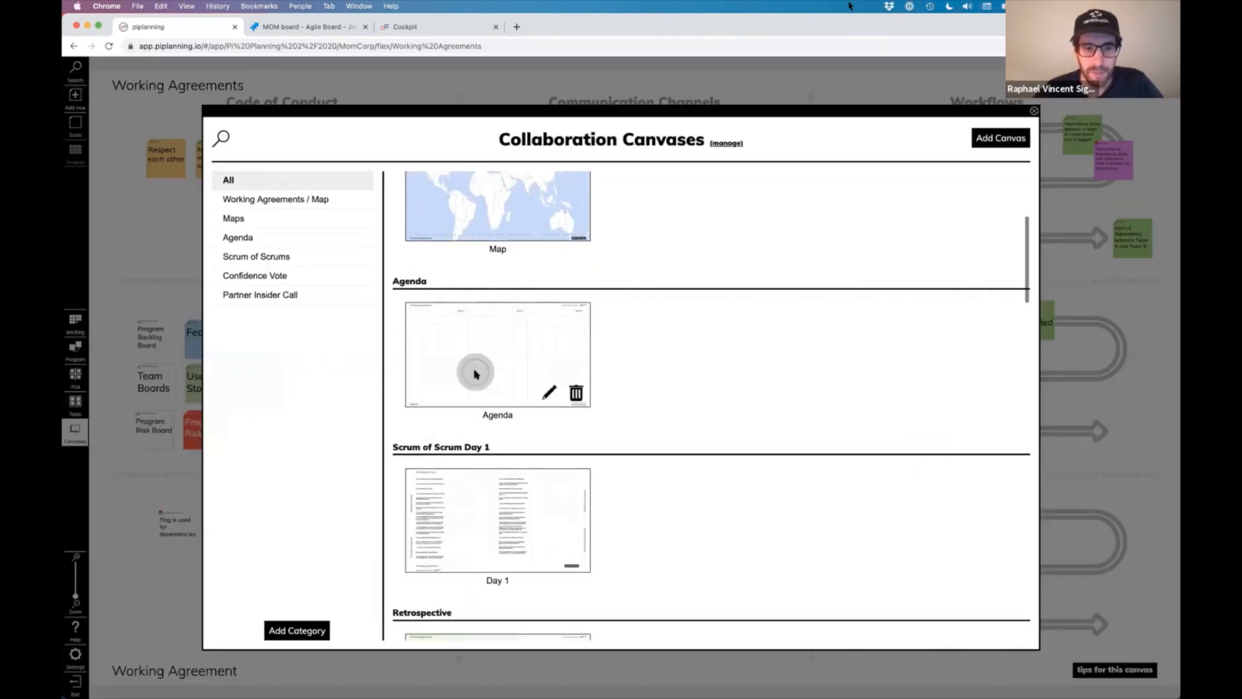
Browse the canvas types available for a new collaboration canvas, through to Blank Canvas, and return to the Agenda canvas without adding one.
left_click(73, 435)
left_click(990, 139)
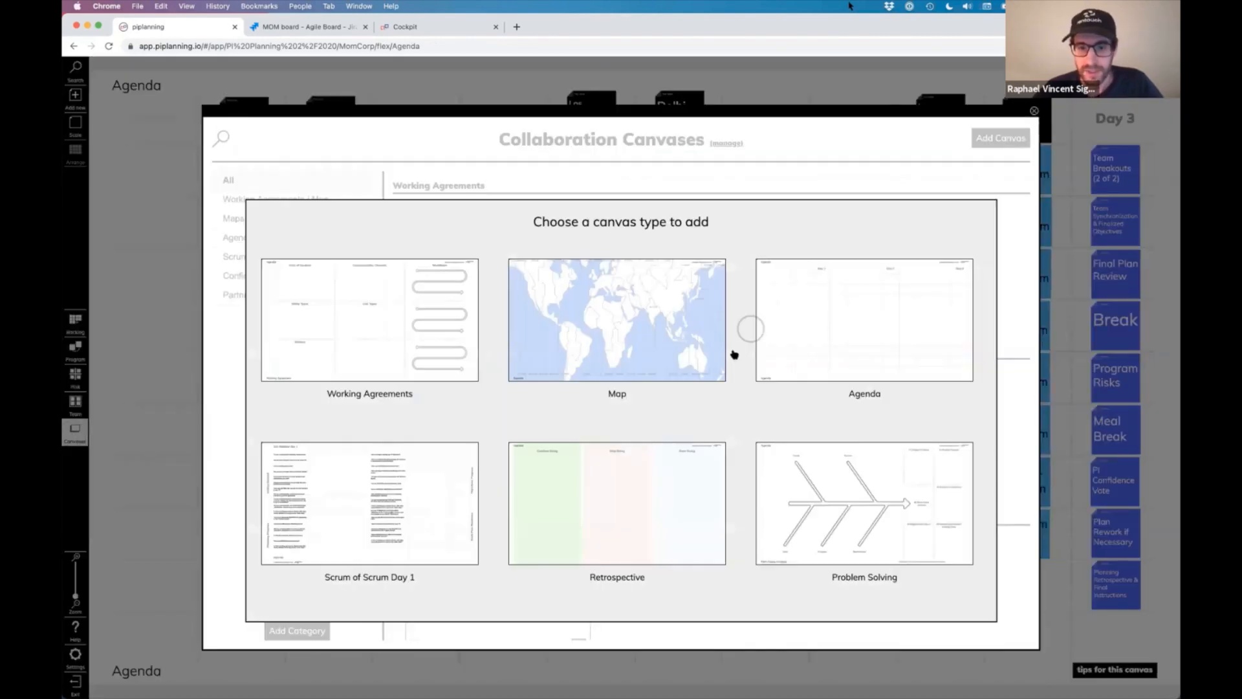
scroll(733, 355, "down", 3)
scroll(733, 356, "down", 10)
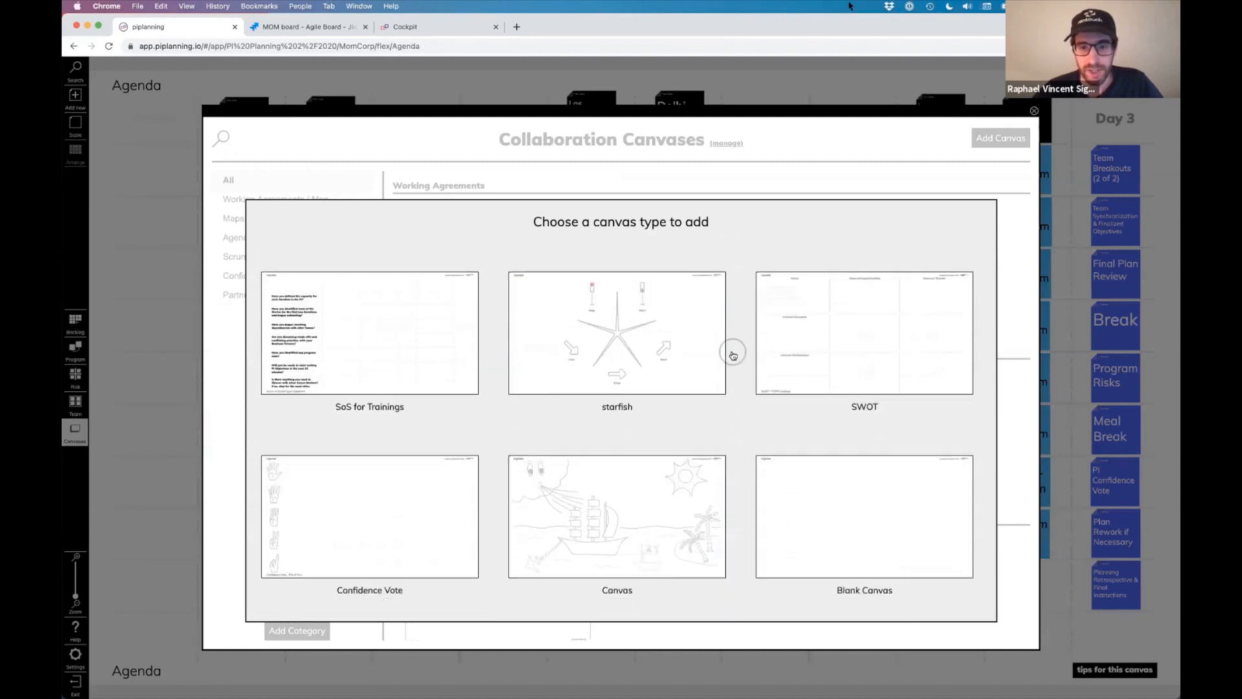
left_click(1064, 264)
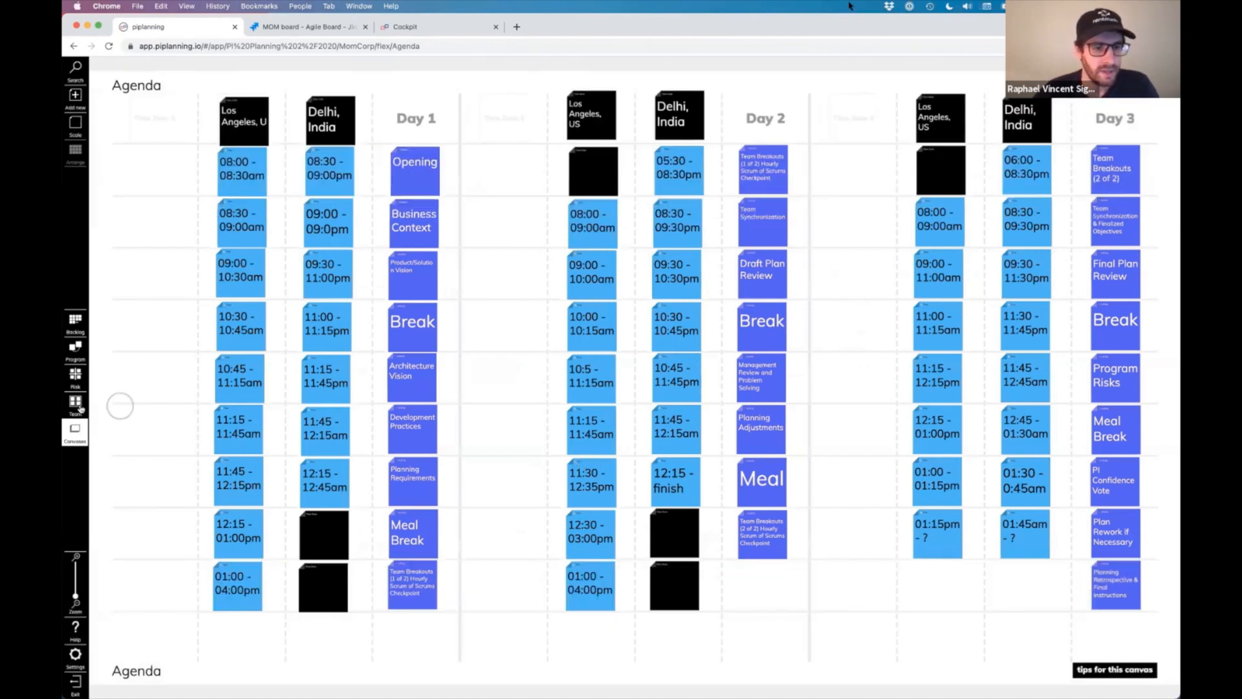
Return to the MomCorp team board and open the Wrap-up collaboration canvas through its linked sticky.
left_click(76, 404)
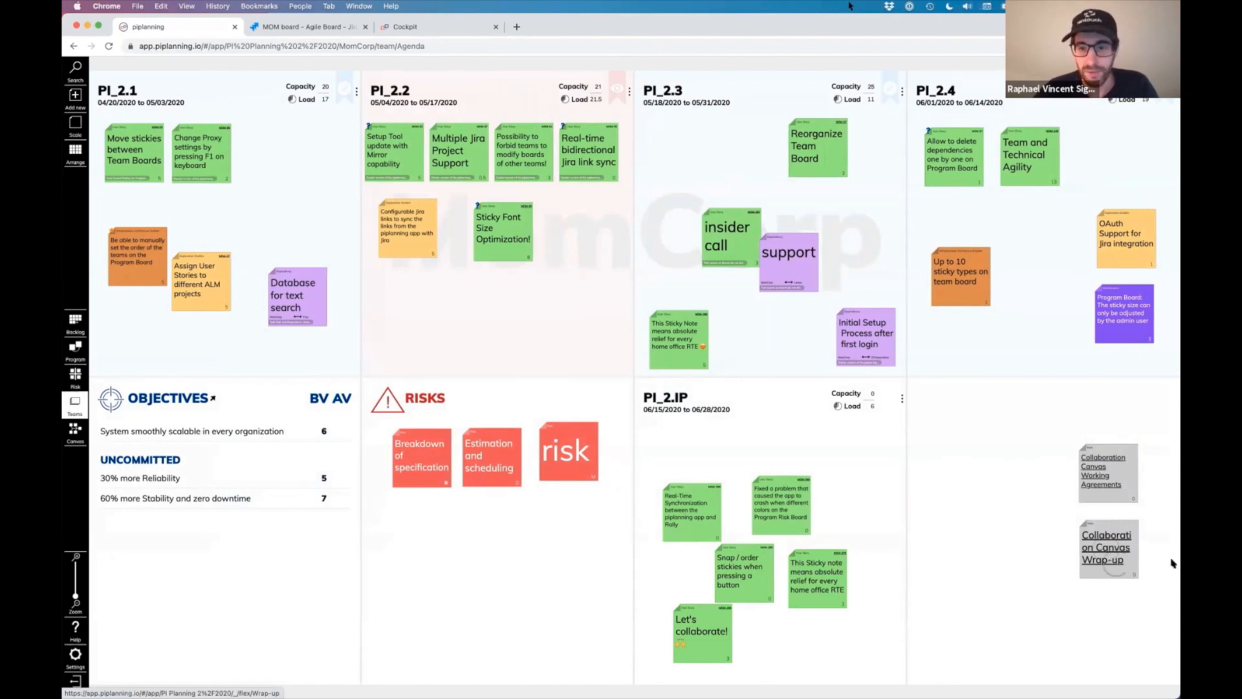
left_click(1114, 556)
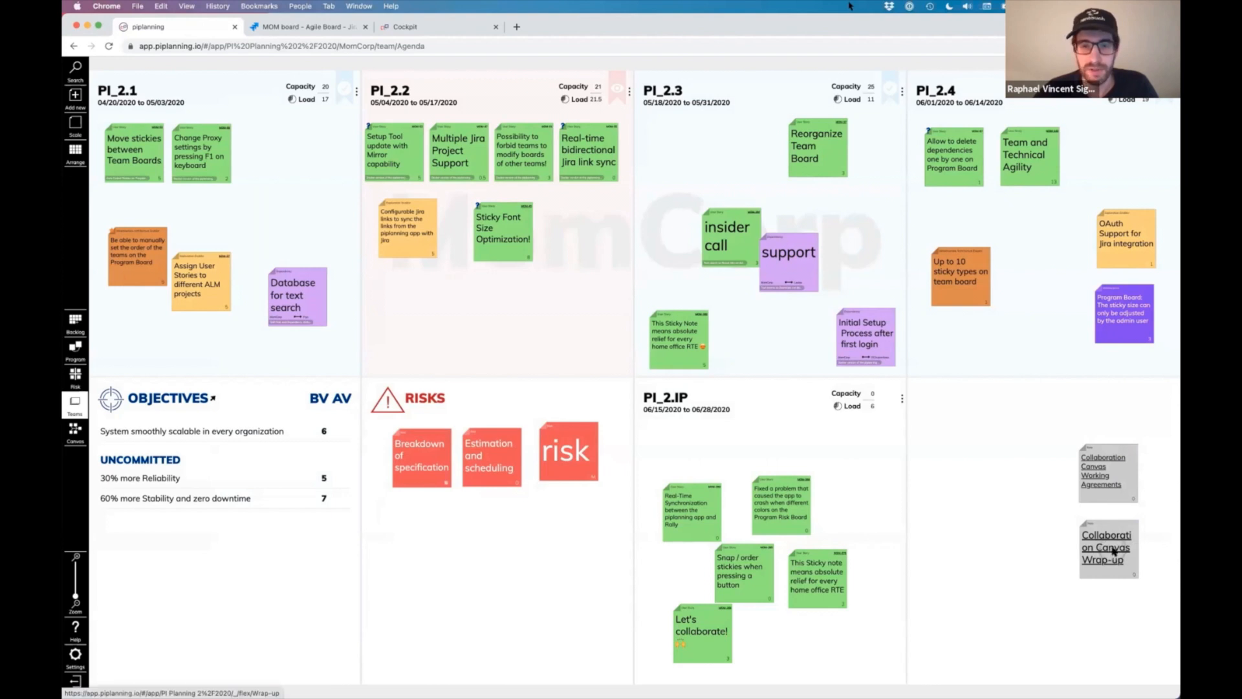
left_click(870, 520)
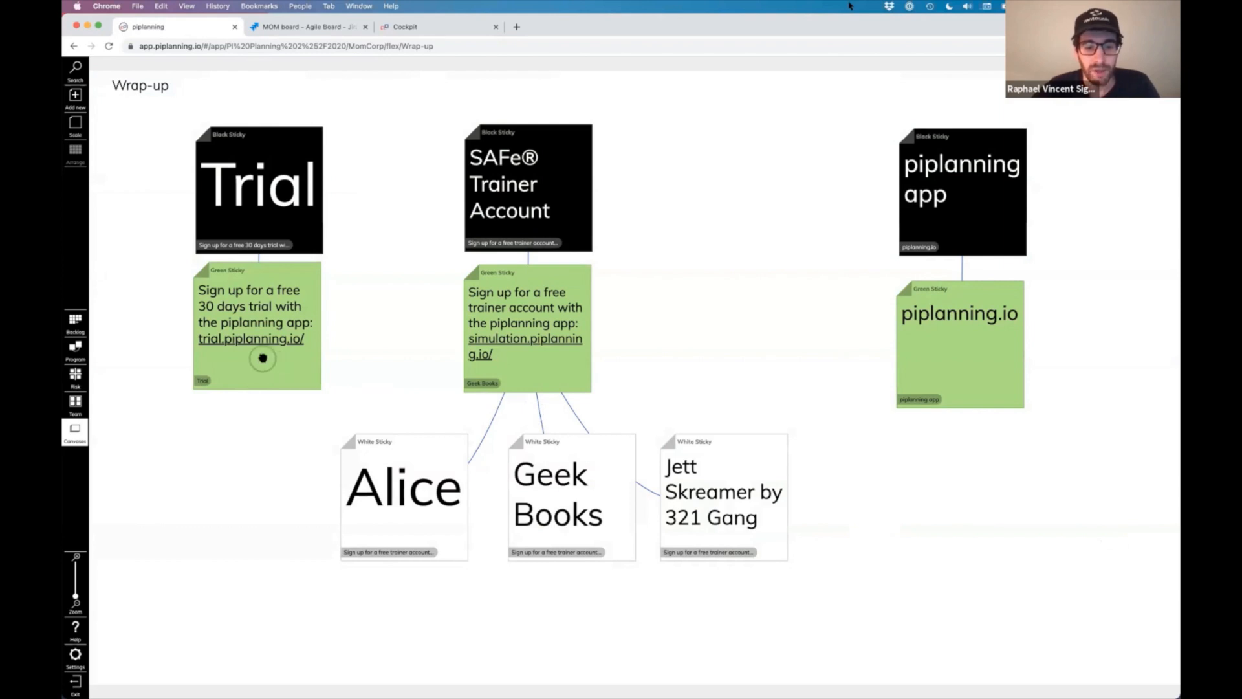
View the free 30 days trial sticky and the free trainer account sticky enlarged, closing each without changes.
left_click(263, 358)
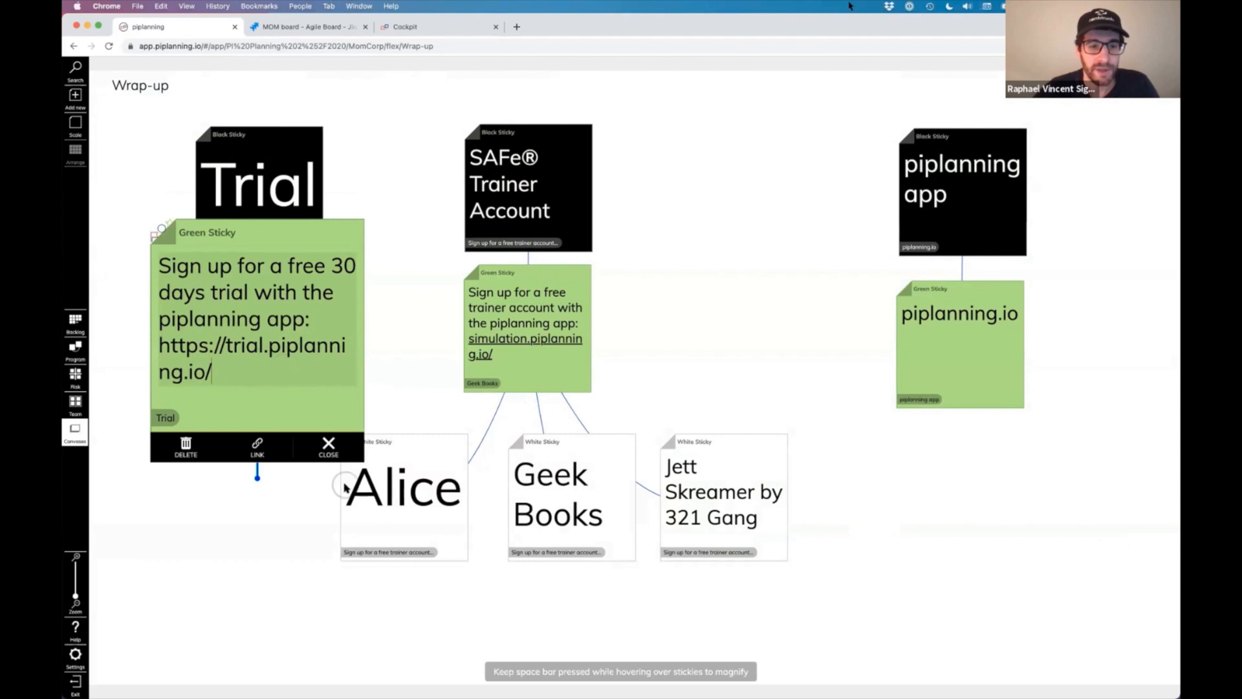
left_click(330, 444)
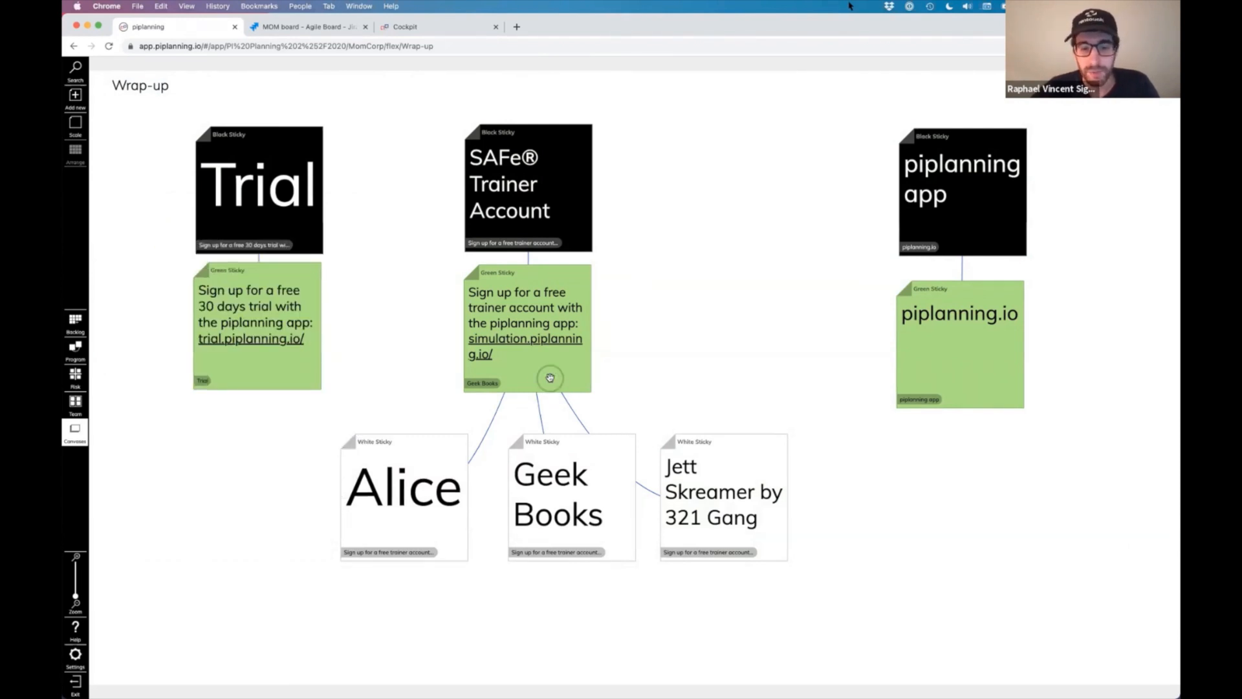
left_click(550, 378)
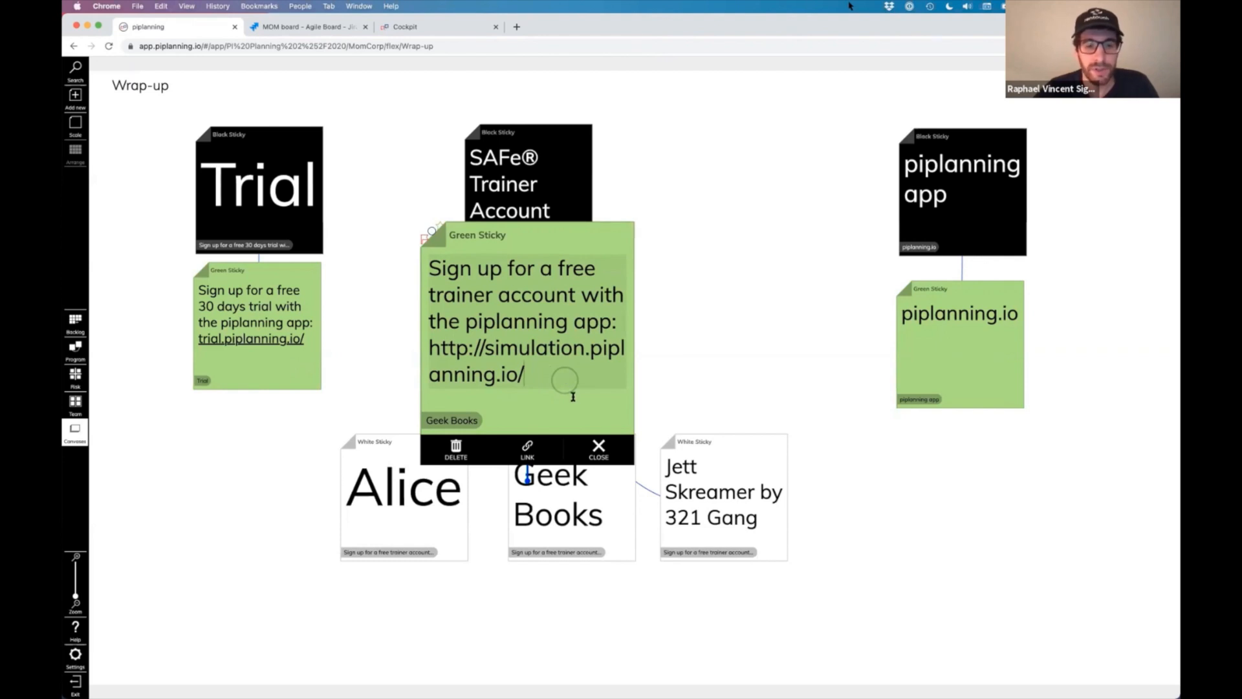
left_click(598, 445)
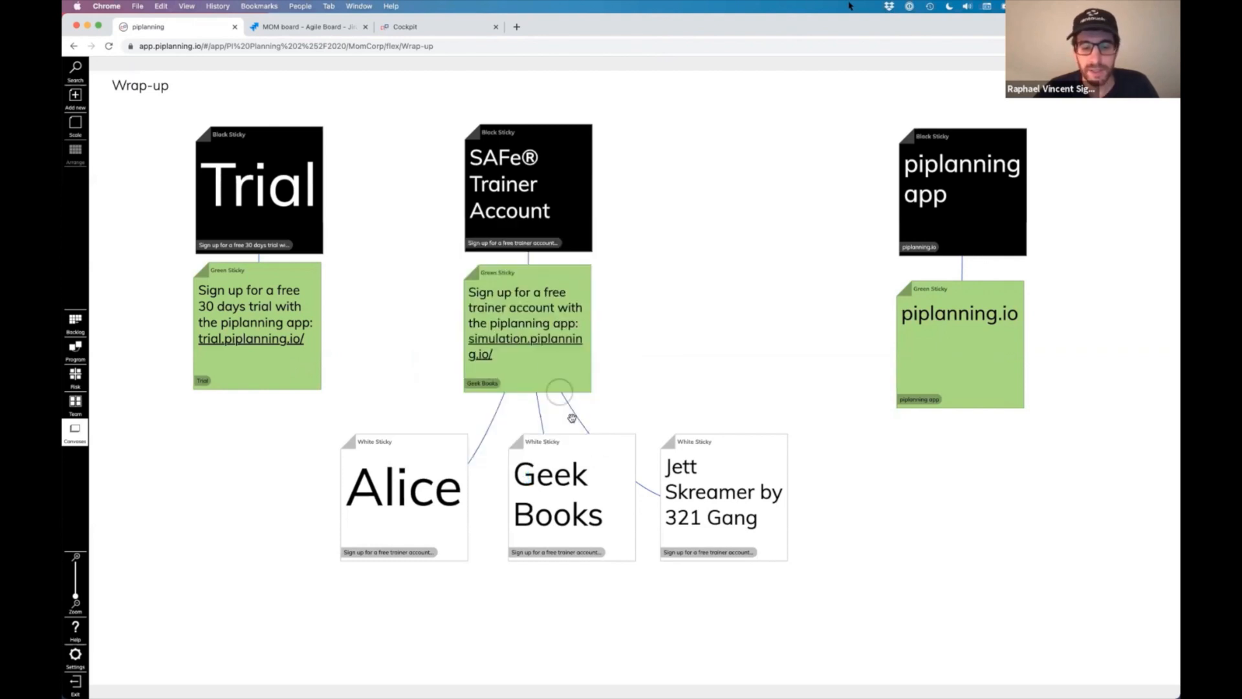